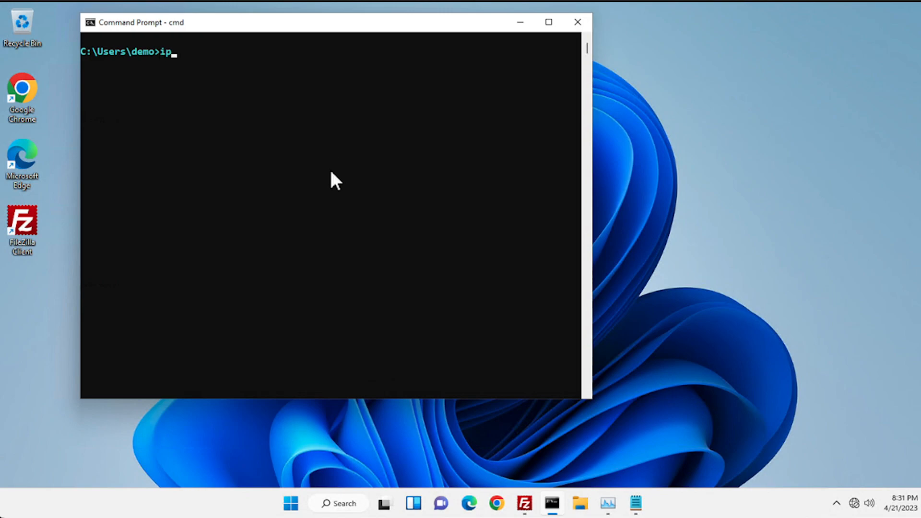
# - Confirm the PC's IPv4 address 172.16.2.111 with ipconfig, then start a new Edge window
pyautogui.press('Return')
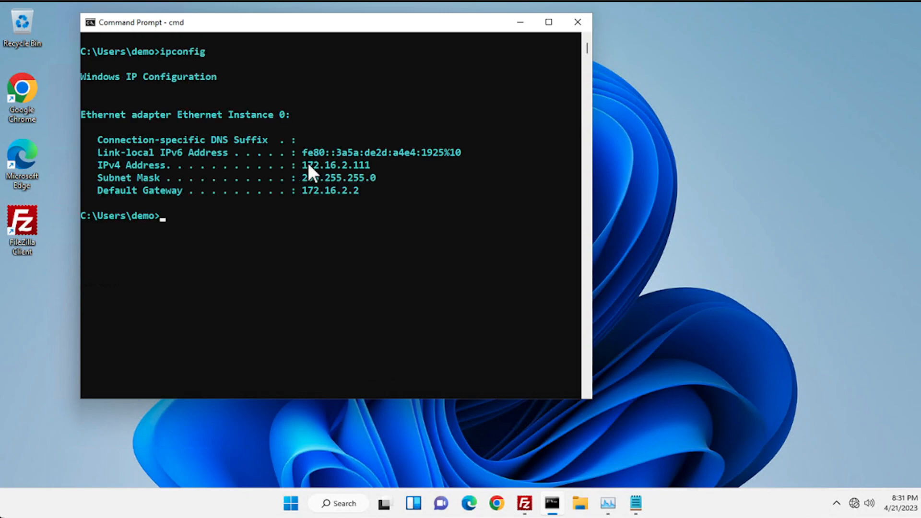
pyautogui.moveTo(302, 165); pyautogui.dragTo(383, 168)
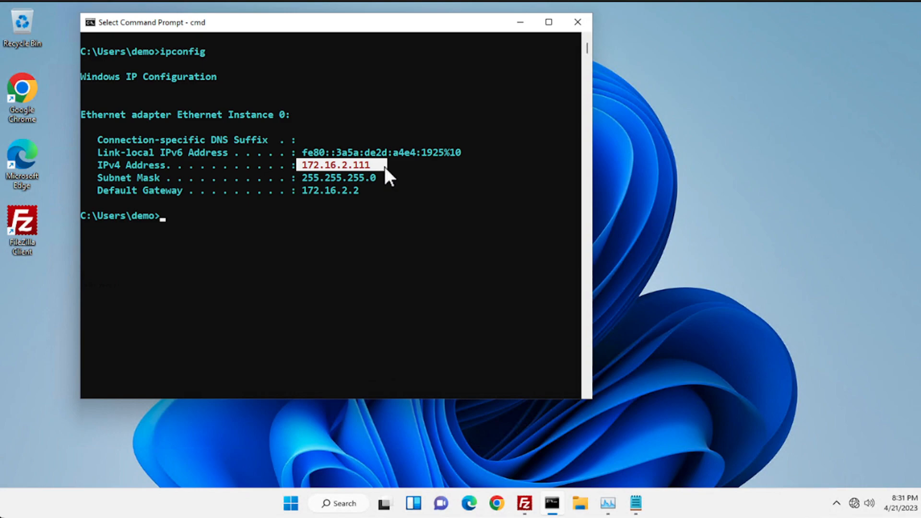
pyautogui.click(470, 512)
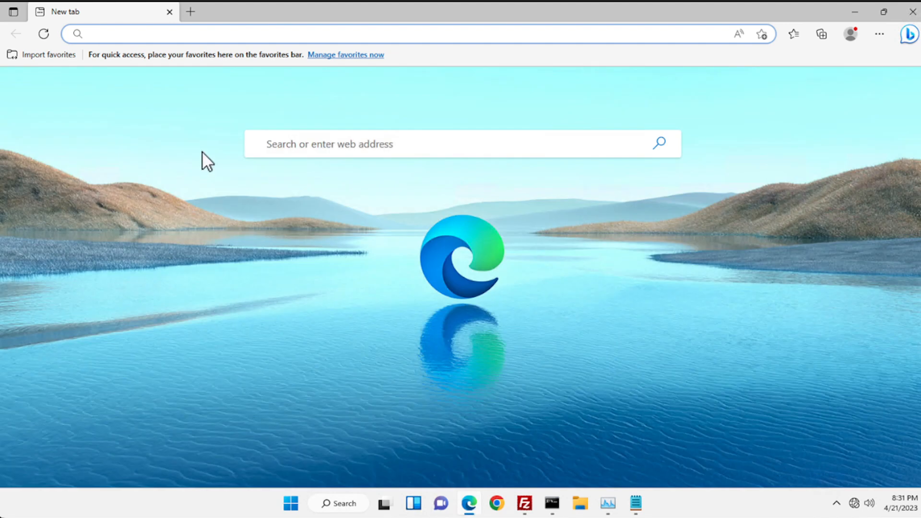
pyautogui.click(133, 35)
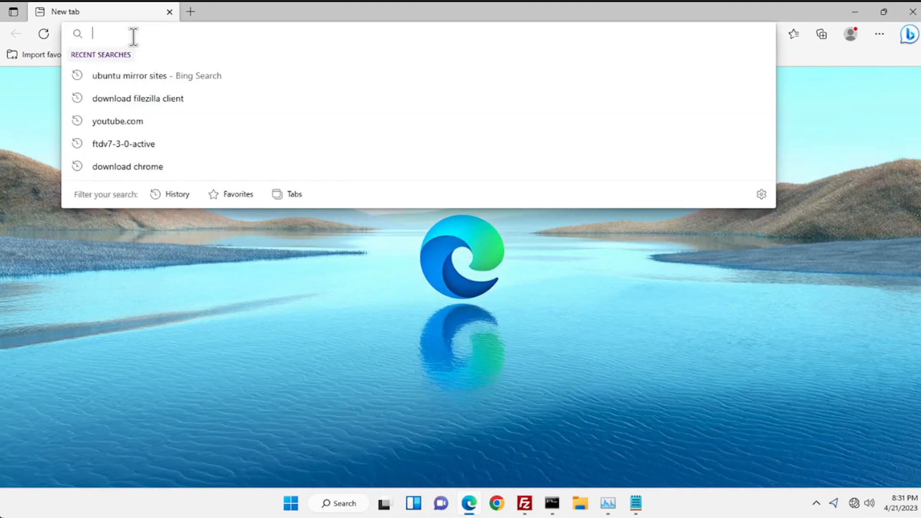
pyautogui.write('https:/')
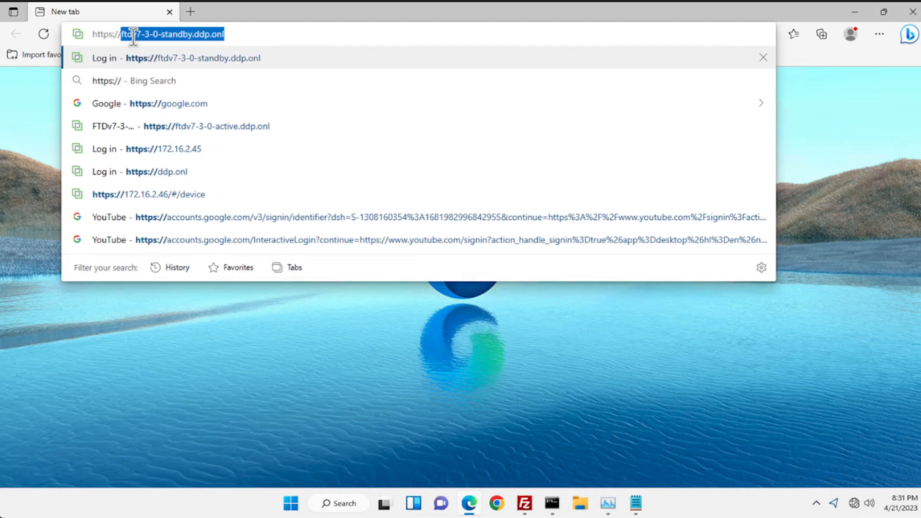
pyautogui.write('/172.16.2.45')
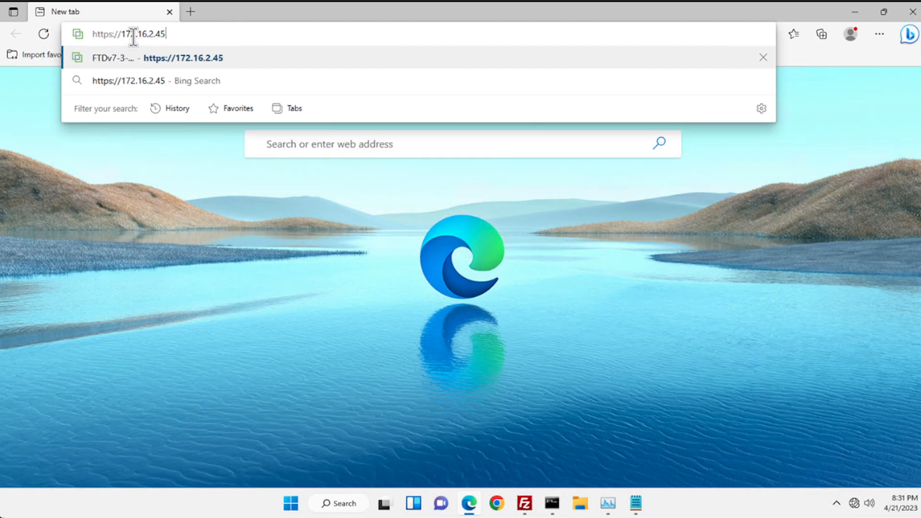
pyautogui.press('Return')
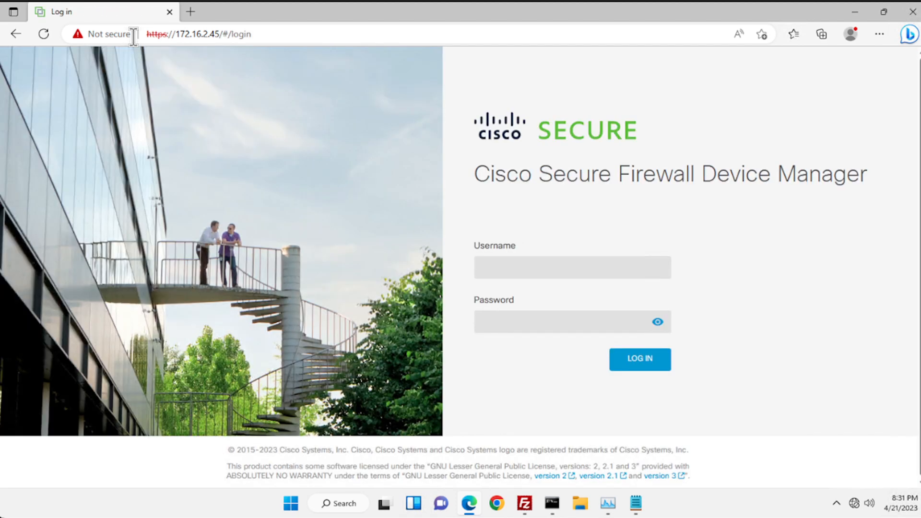
# - Log in to the device manager with the admin username and account password
pyautogui.click(537, 269)
pyautogui.press('Tab')
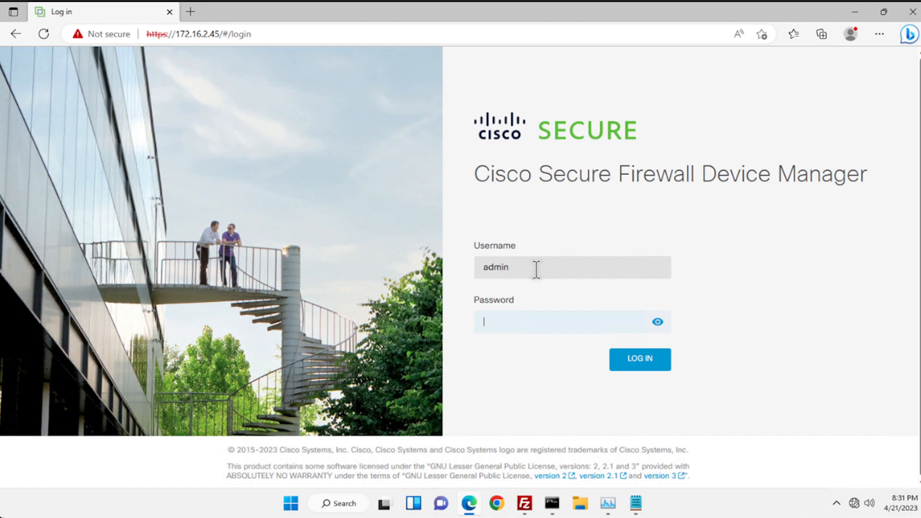
pyautogui.press('Return')
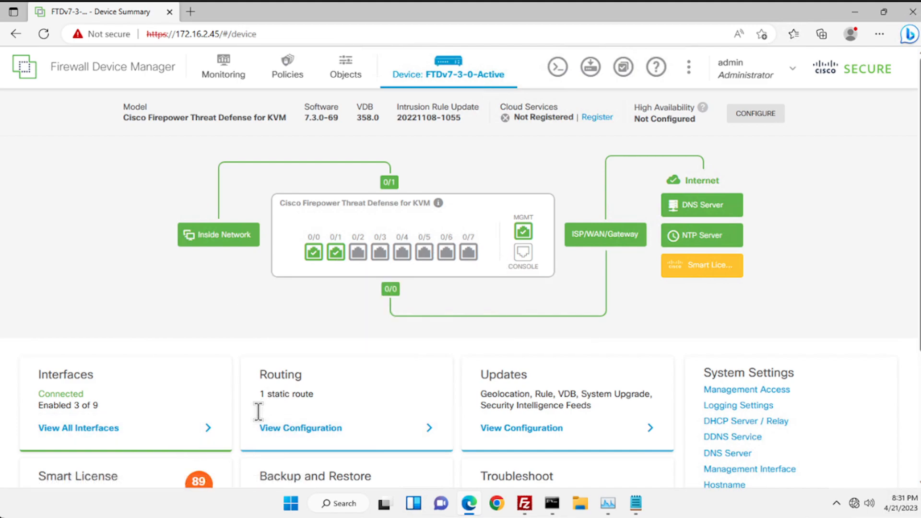
# - List all interfaces, note the inside IP 192.168.45.1, and edit inside GigabitEthernet0/1
pyautogui.click(148, 428)
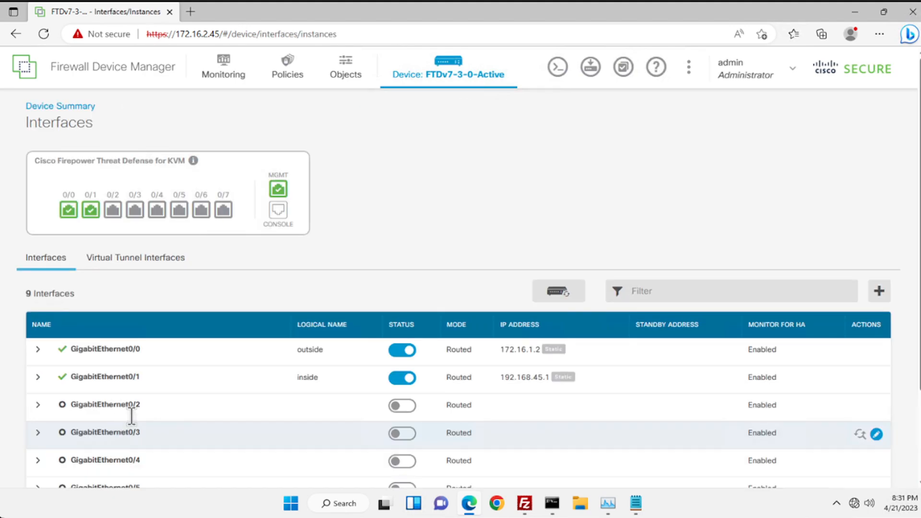
pyautogui.moveTo(497, 379); pyautogui.dragTo(552, 378)
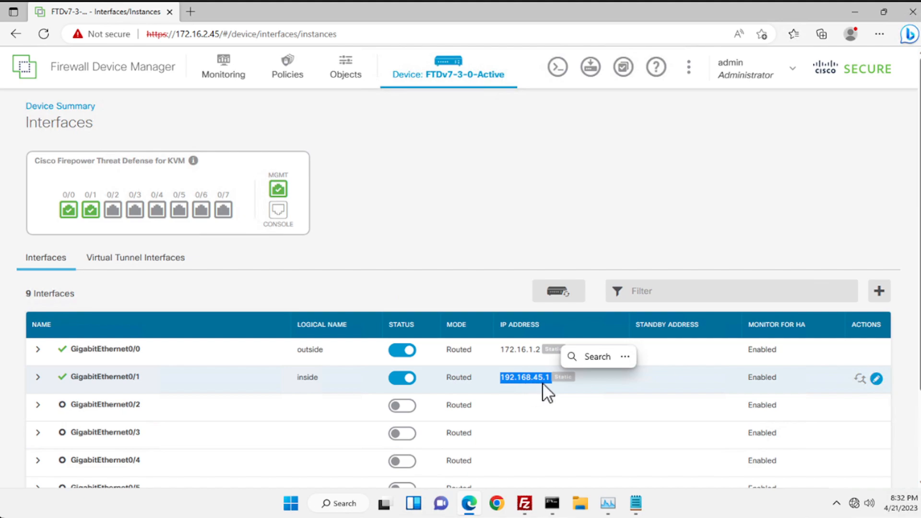
pyautogui.click(876, 379)
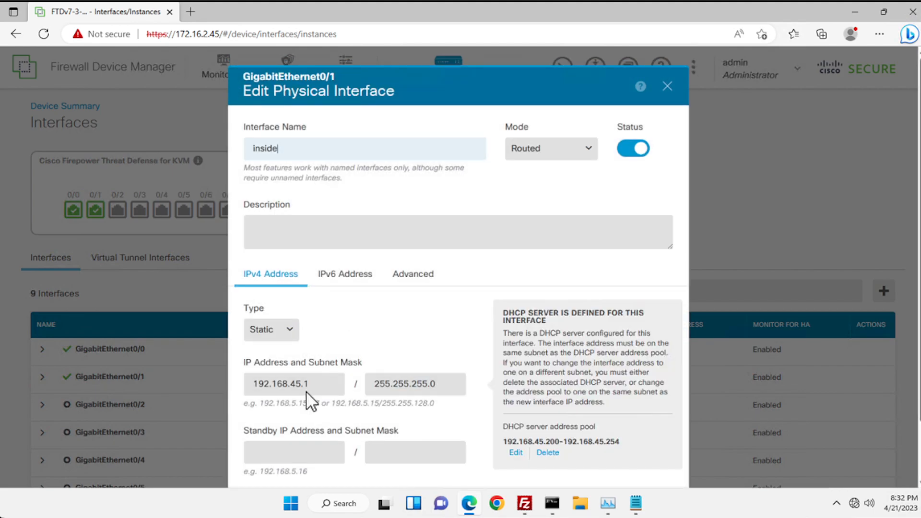
# - Change the inside interface IP address to 172.16.2.2
pyautogui.moveTo(323, 385); pyautogui.dragTo(192, 376)
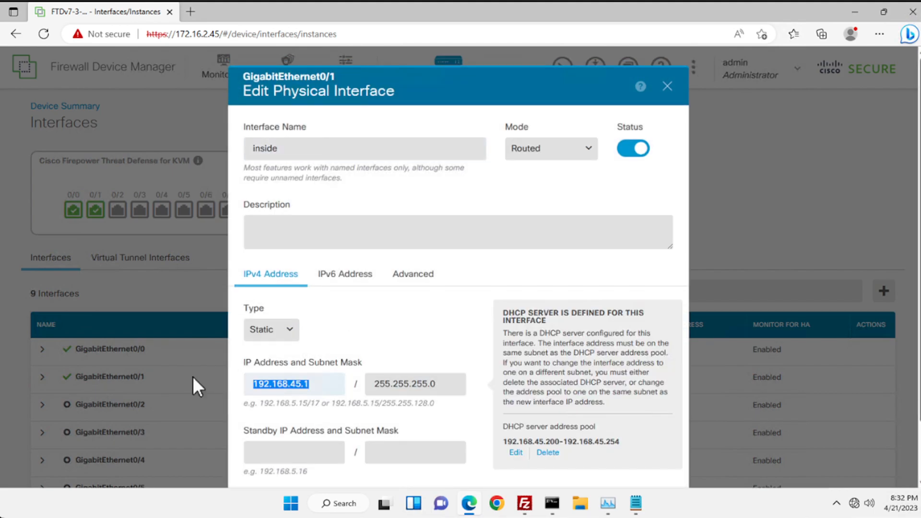
pyautogui.write('172')
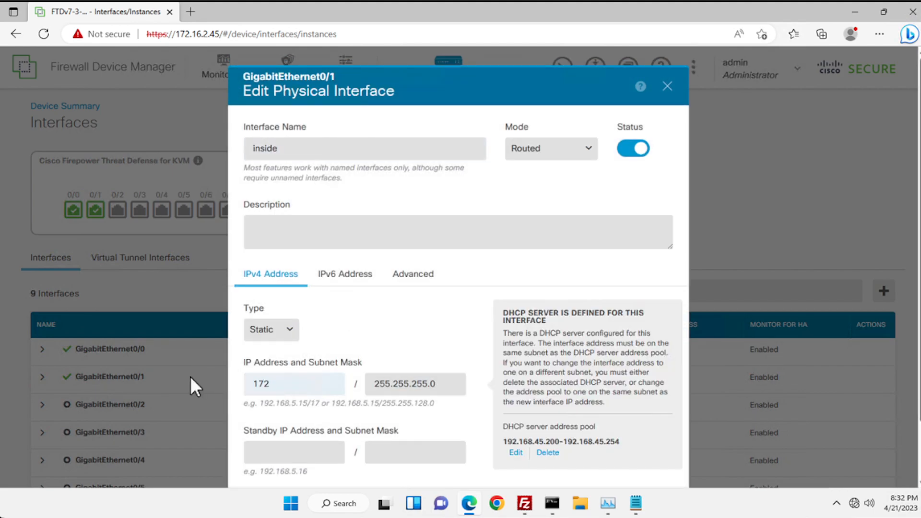
pyautogui.write('.16.2.2')
pyautogui.scroll(-1, 348, 372)
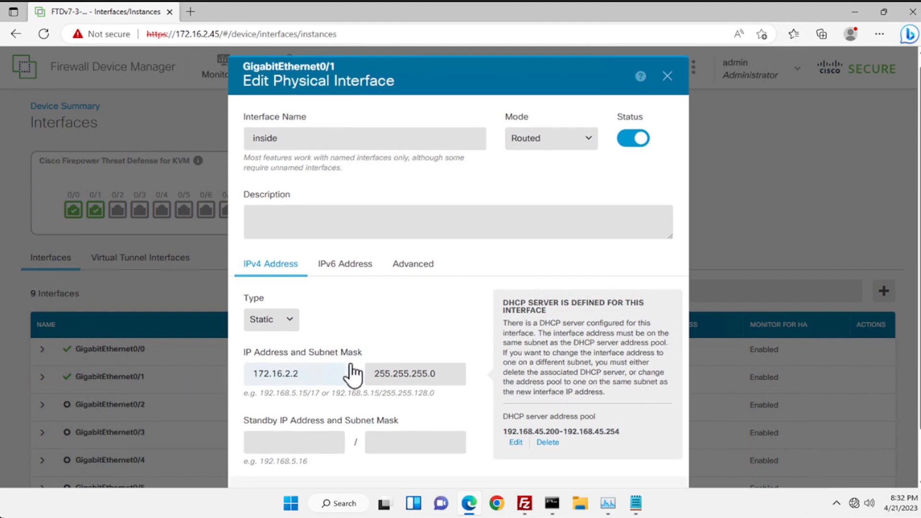
# - Set the DHCP pool to 172.16.2.230-172.16.2.254 and save the interface
pyautogui.click(514, 442)
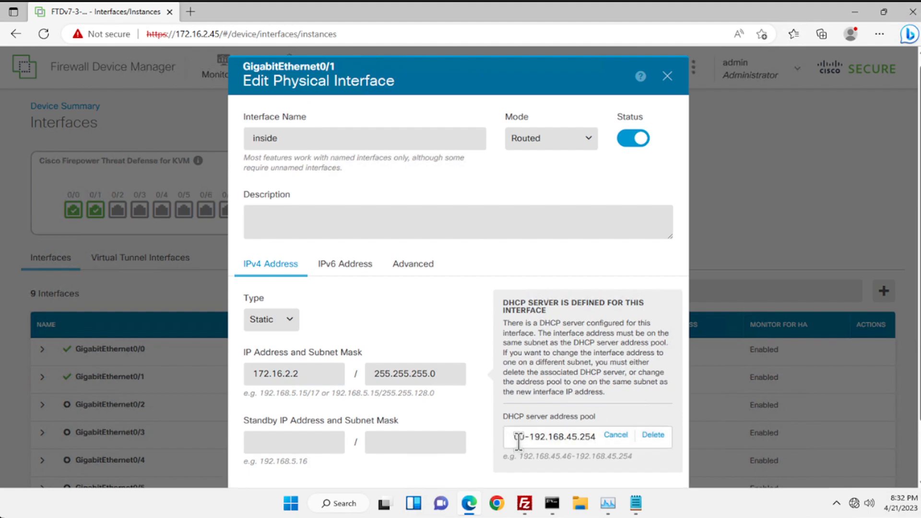
pyautogui.tripleClick(518, 443)
pyautogui.write('172.16.2')
pyautogui.write('.')
pyautogui.write('230')
pyautogui.write('-172.')
pyautogui.write('16.2')
pyautogui.write('.254')
pyautogui.scroll(-2, 484, 395)
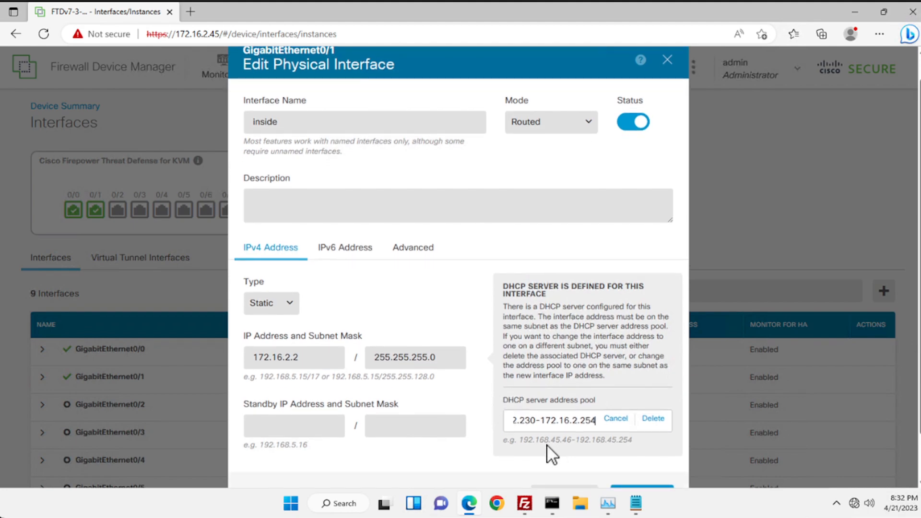
pyautogui.click(636, 467)
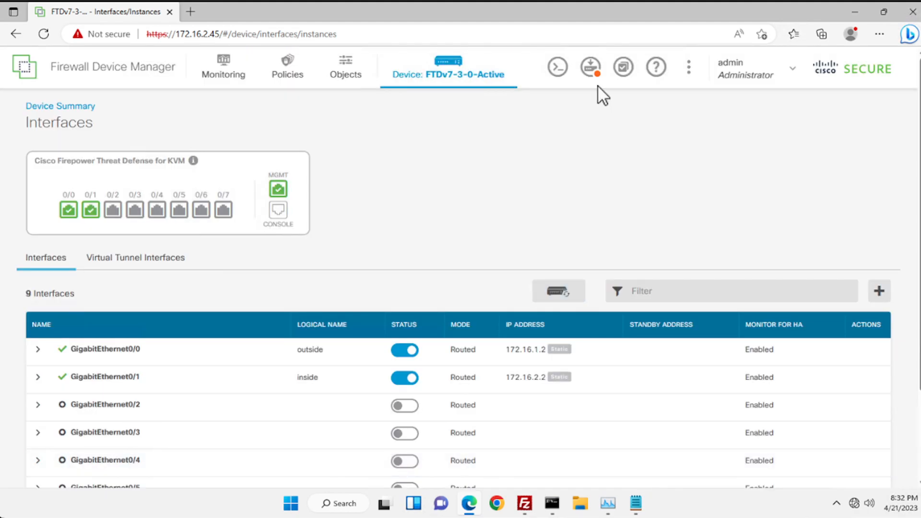
# - Deploy the pending inside IP and DHCP pool changes from the Pending Changes panel
pyautogui.click(592, 73)
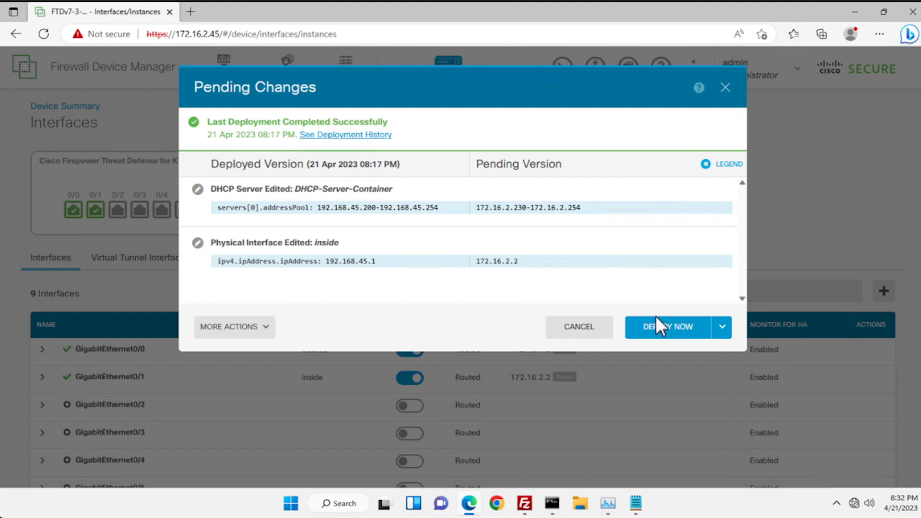
pyautogui.click(656, 328)
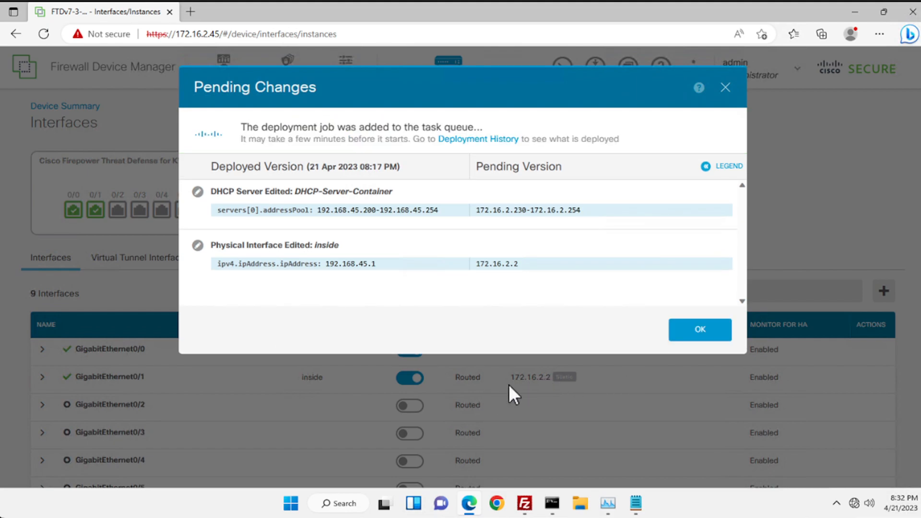
pyautogui.click(688, 346)
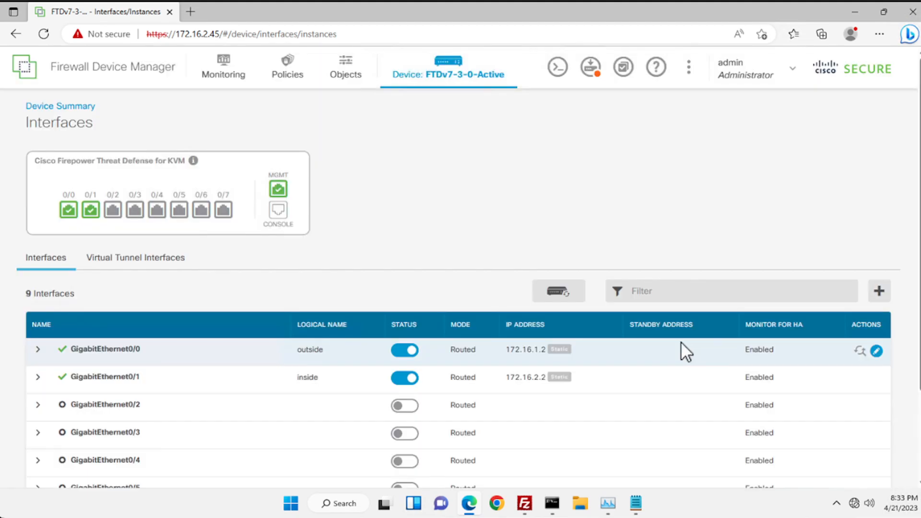
# - From the Device summary, start configuring High Availability
pyautogui.click(457, 80)
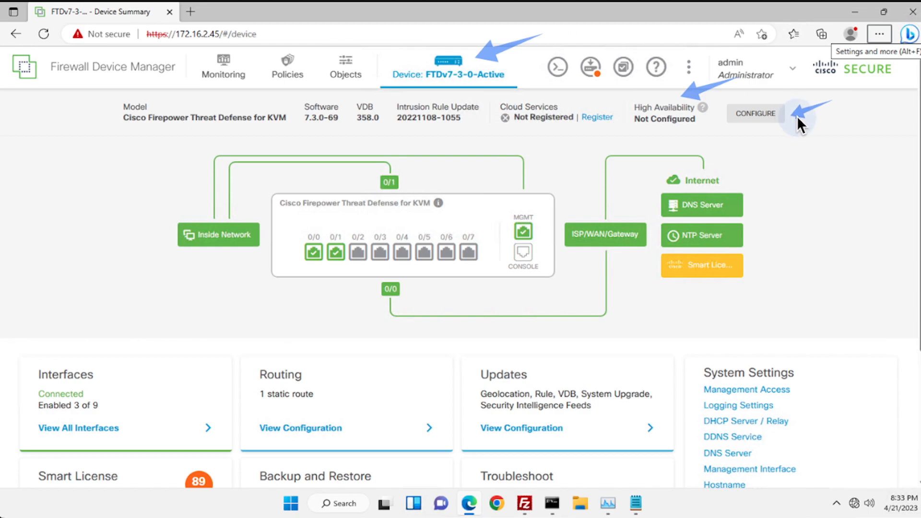
pyautogui.click(758, 122)
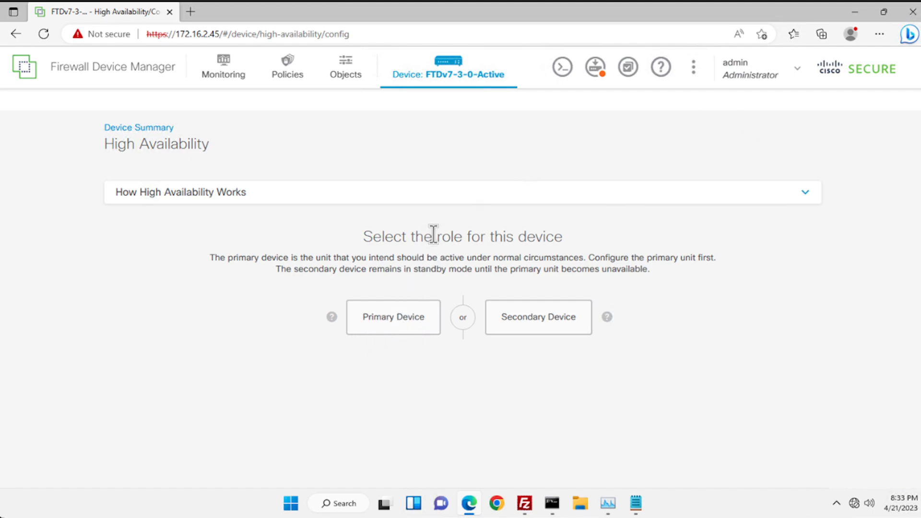
# - Expand 'How High Availability Works' and read down through the active/standby failover diagram
pyautogui.click(454, 196)
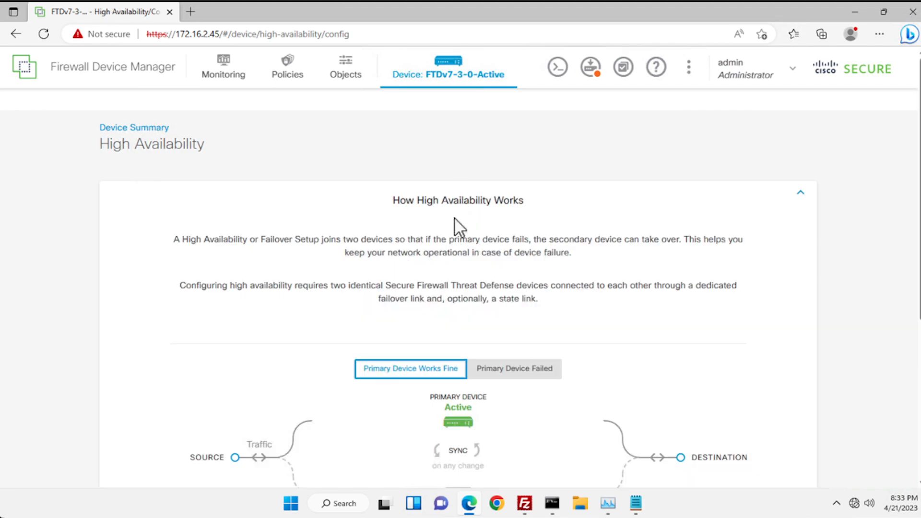
pyautogui.scroll(-1, 471, 267)
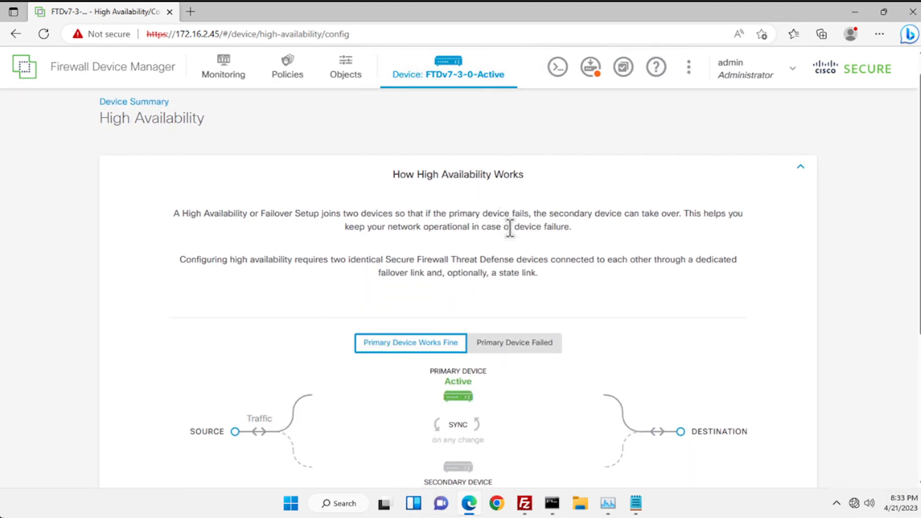
pyautogui.scroll(-1, 517, 252)
pyautogui.scroll(-3, 517, 251)
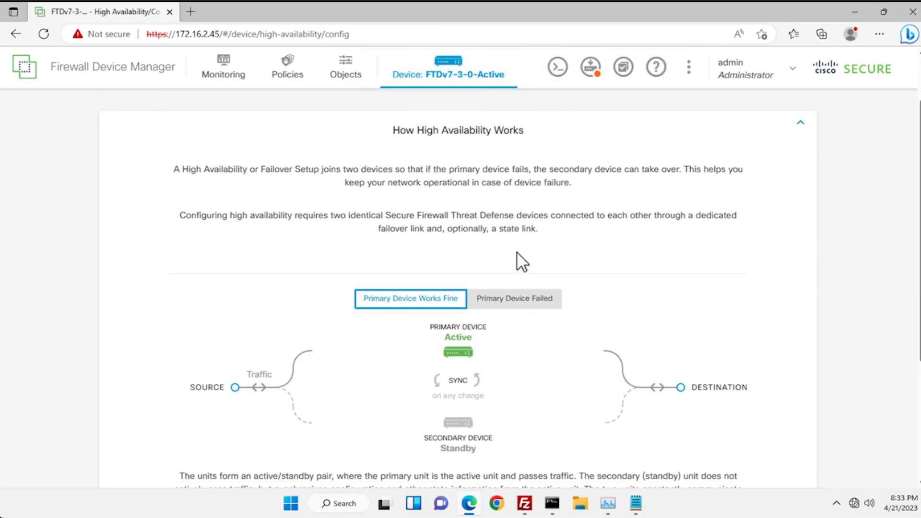
pyautogui.scroll(-1, 517, 252)
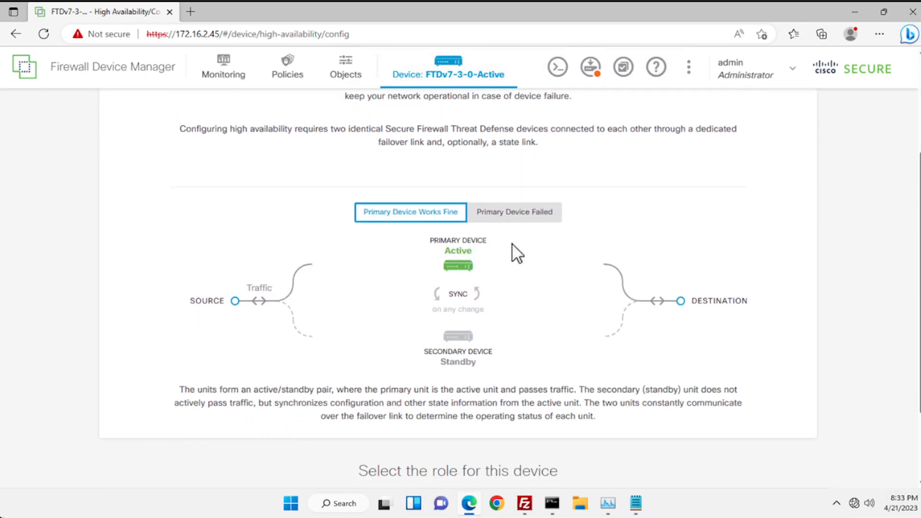
pyautogui.scroll(-1, 513, 248)
pyautogui.scroll(-1, 514, 253)
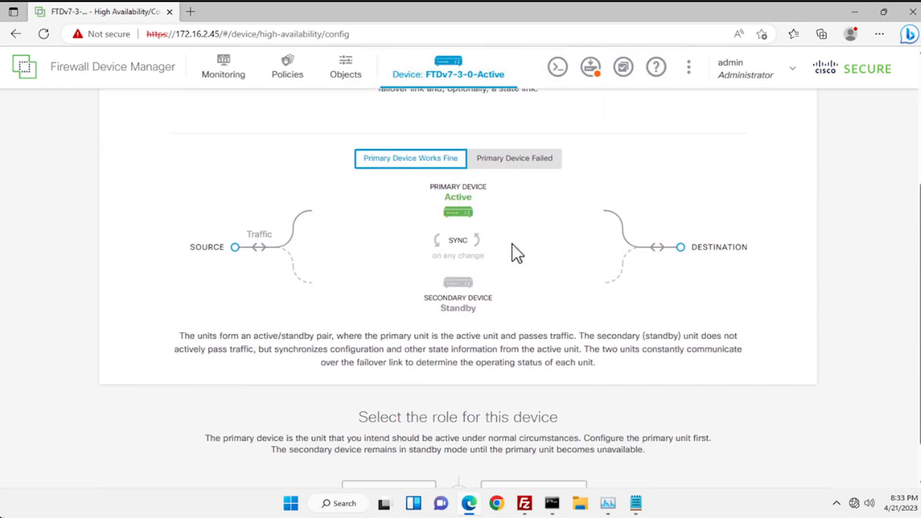
pyautogui.scroll(-2, 344, 221)
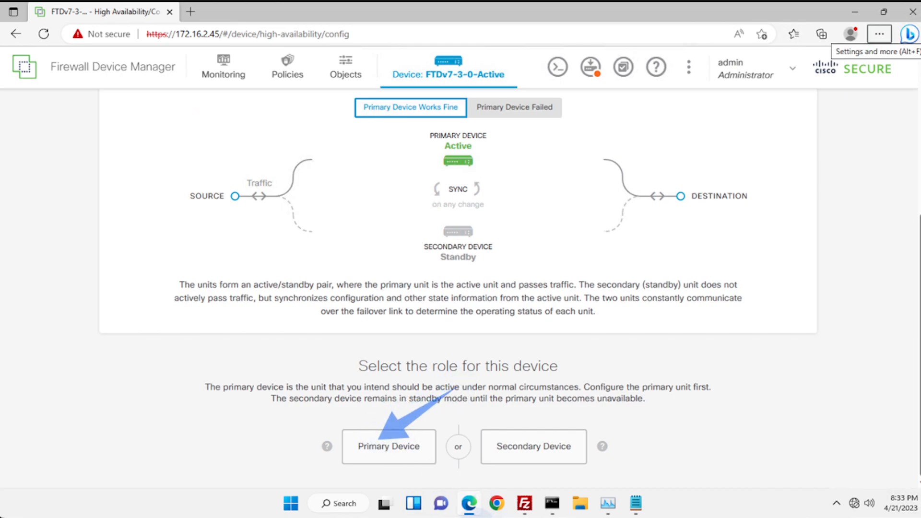
# - Select Primary Device, try GigabitEthernet0/7 as failover link, then restart at role selection
pyautogui.click(394, 455)
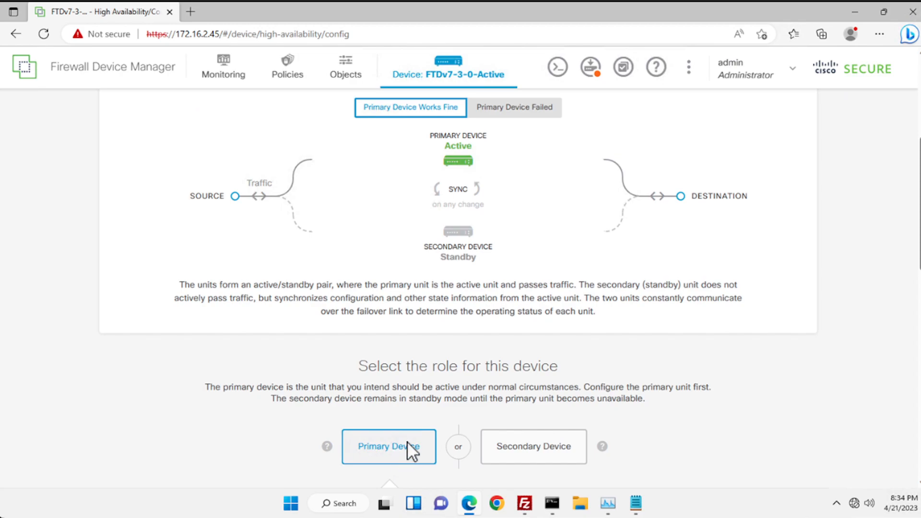
pyautogui.scroll(-10, 407, 441)
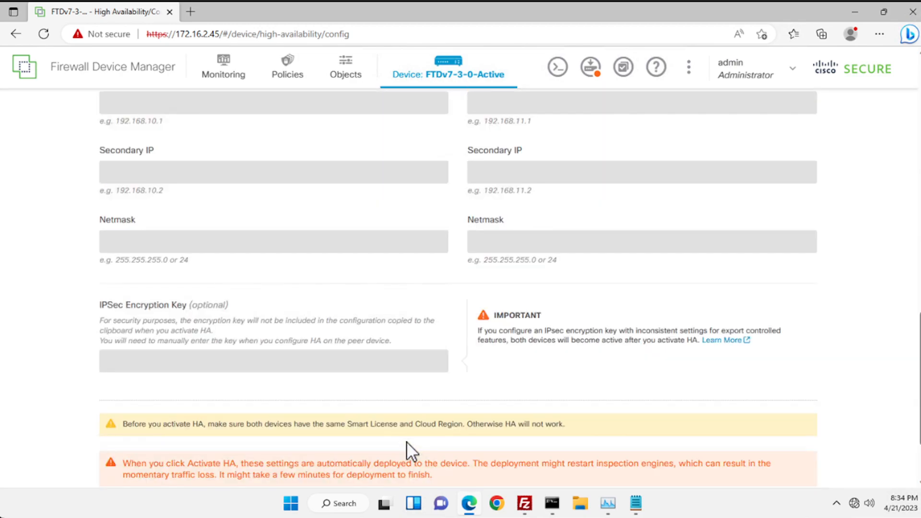
pyautogui.scroll(4, 407, 441)
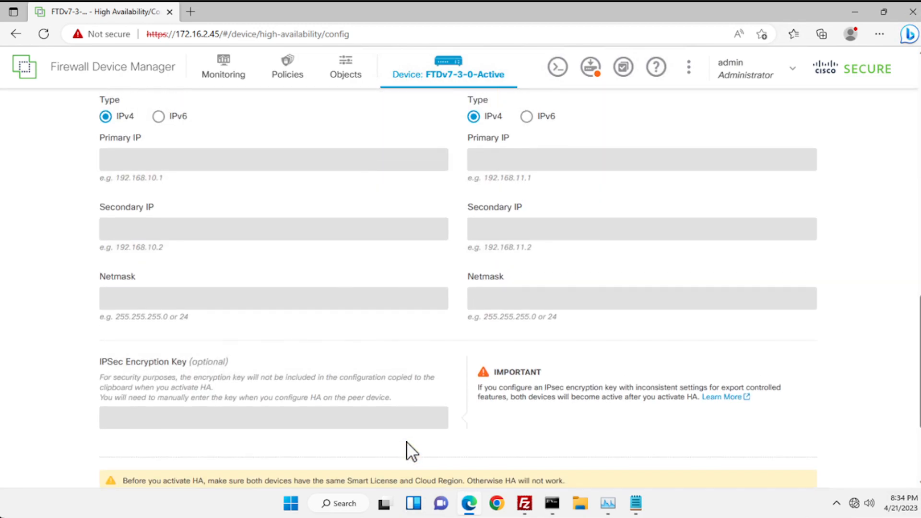
pyautogui.scroll(3, 407, 451)
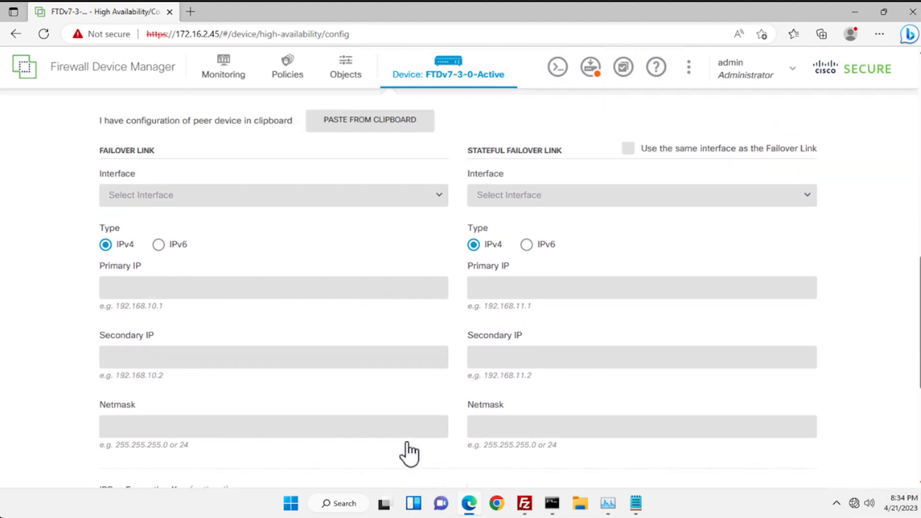
pyautogui.scroll(1, 333, 223)
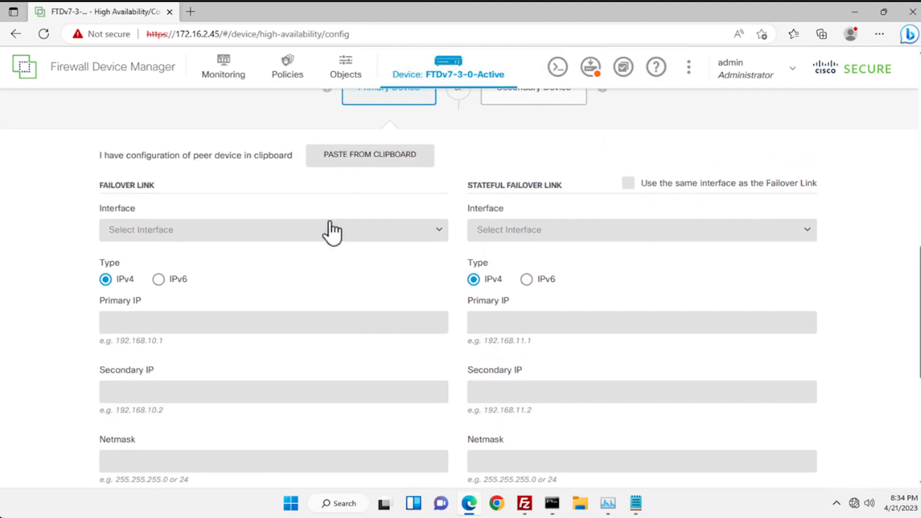
pyautogui.click(196, 184)
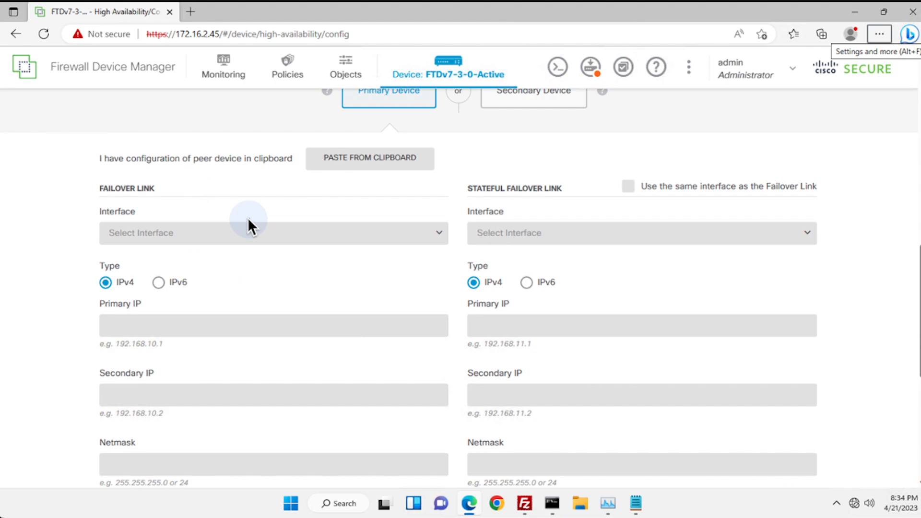
pyautogui.click(253, 242)
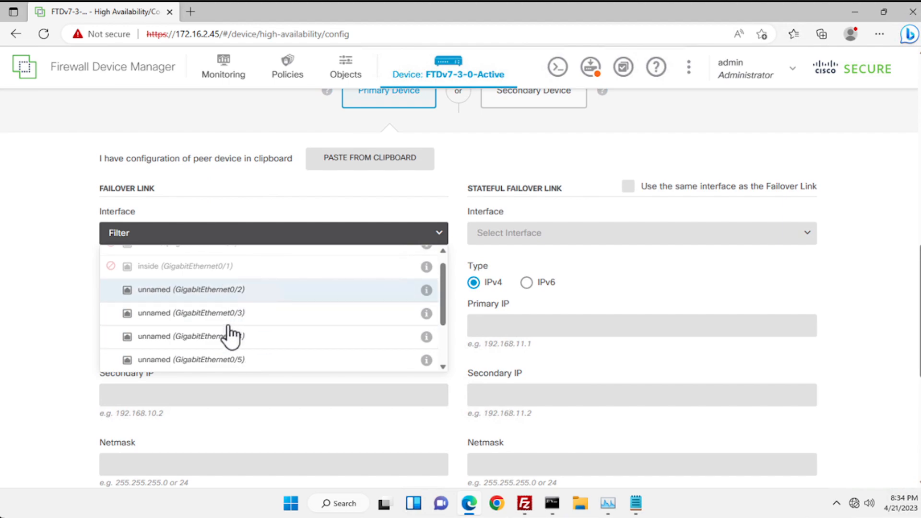
pyautogui.scroll(-3, 234, 336)
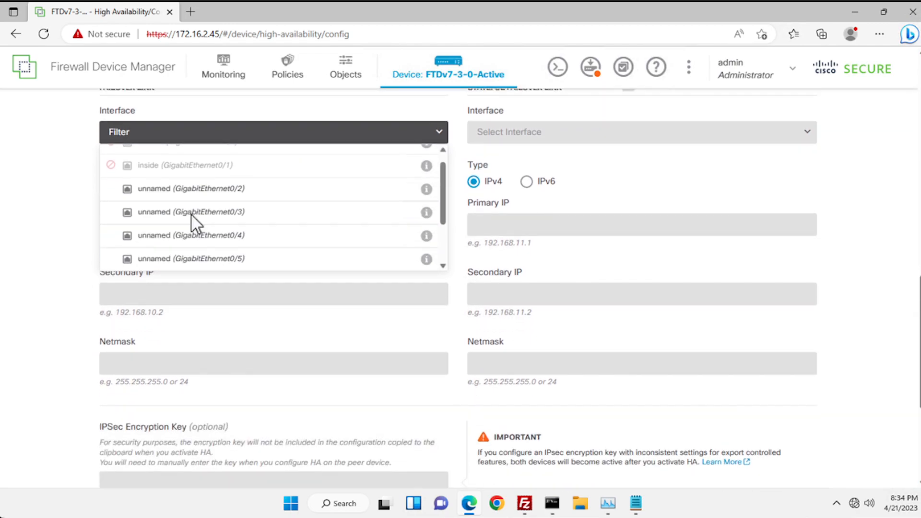
pyautogui.moveTo(442, 203); pyautogui.dragTo(440, 251)
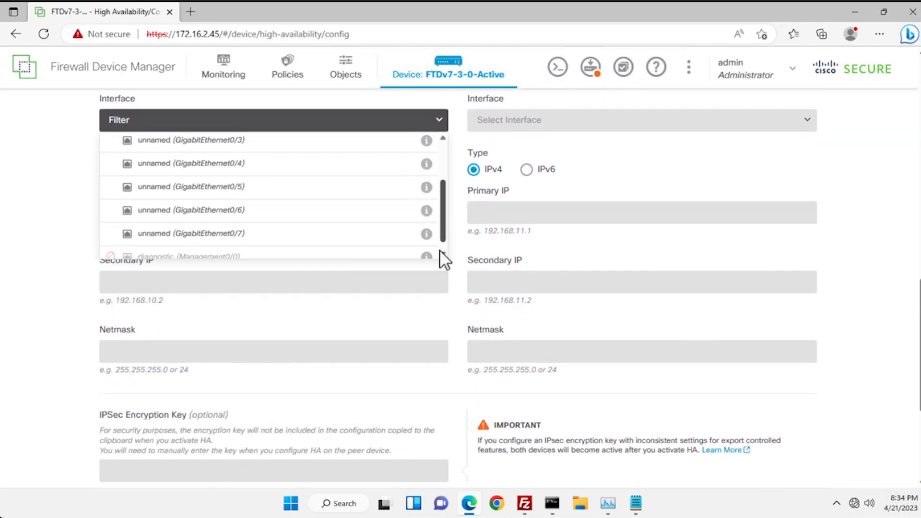
pyautogui.click(243, 222)
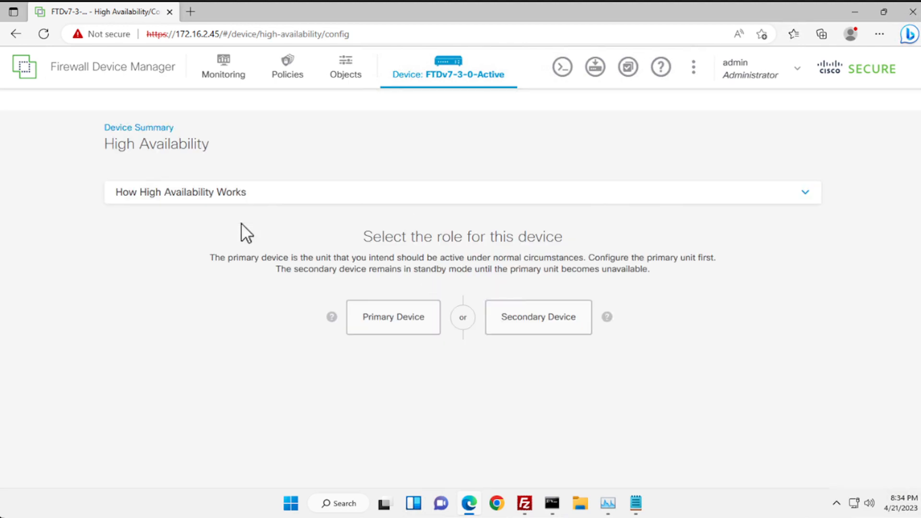
# - Make this the Primary Device with GigabitEthernet0/7 as the failover link interface
pyautogui.click(397, 319)
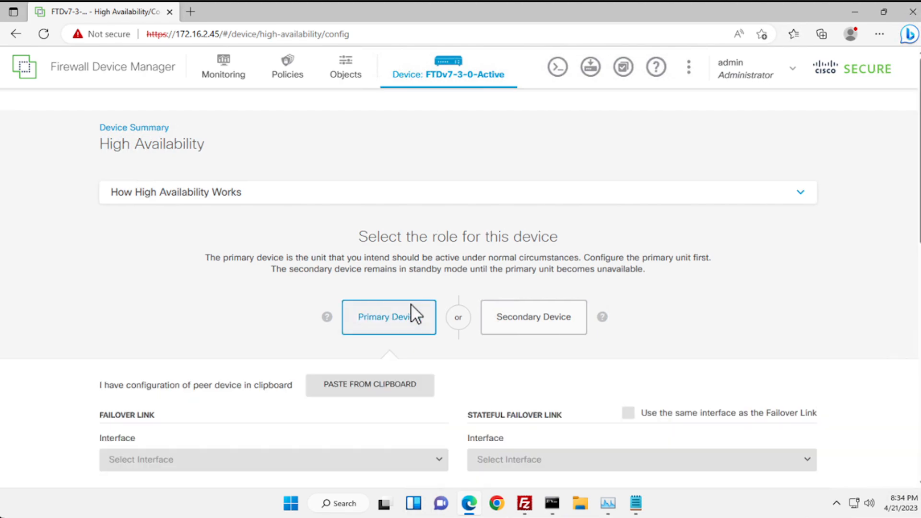
pyautogui.scroll(-4, 255, 317)
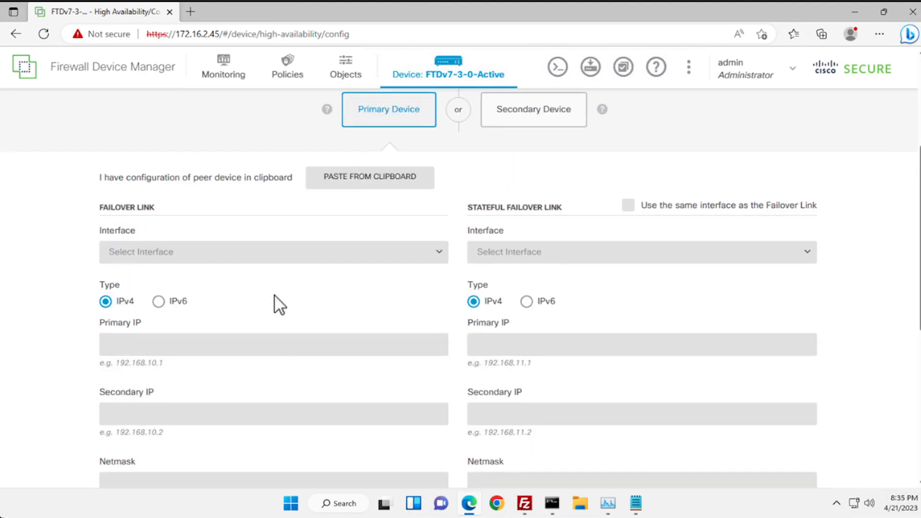
pyautogui.click(284, 253)
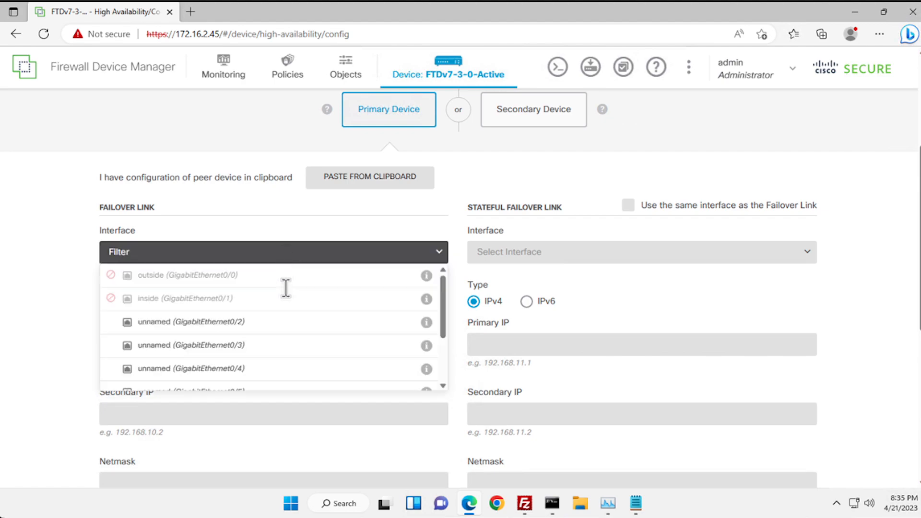
pyautogui.scroll(-3, 283, 288)
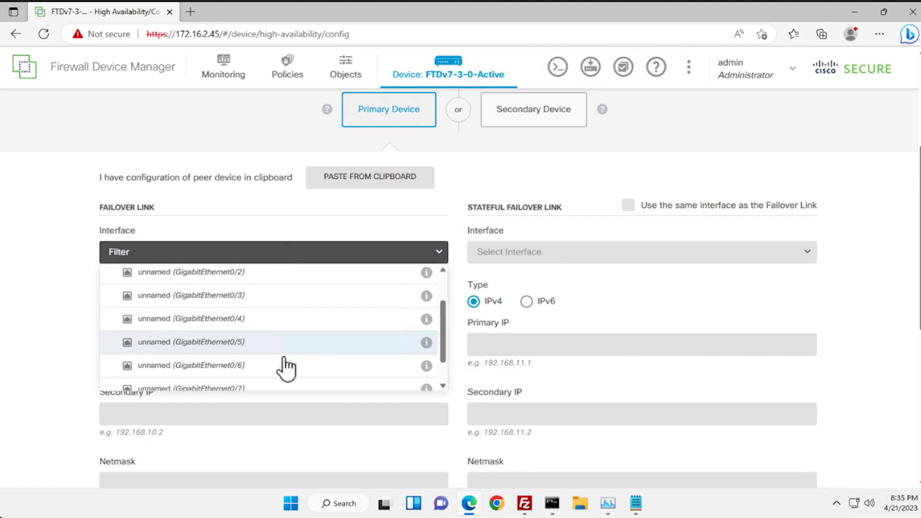
pyautogui.click(230, 377)
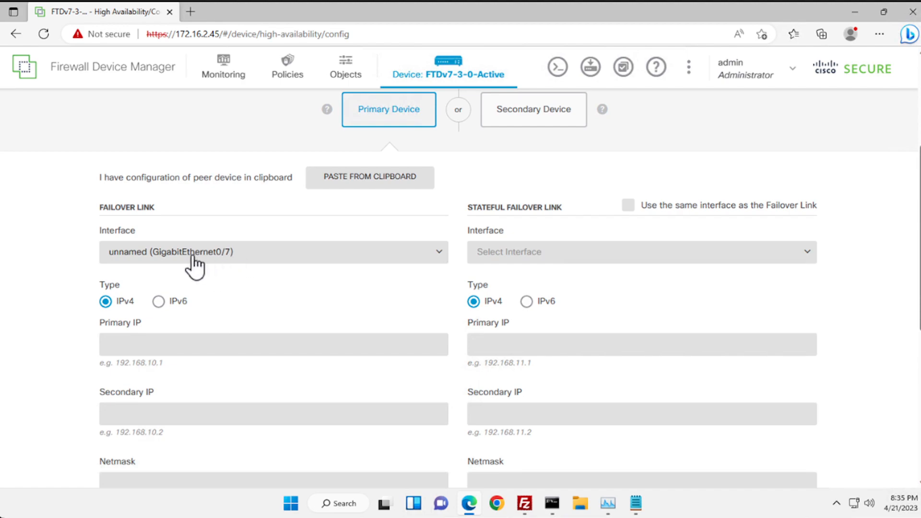
# - Give the failover link primary IP 172.16.7.2, secondary 172.16.7.3, netmask 255.255.255.0
pyautogui.click(190, 340)
pyautogui.write('172.16.')
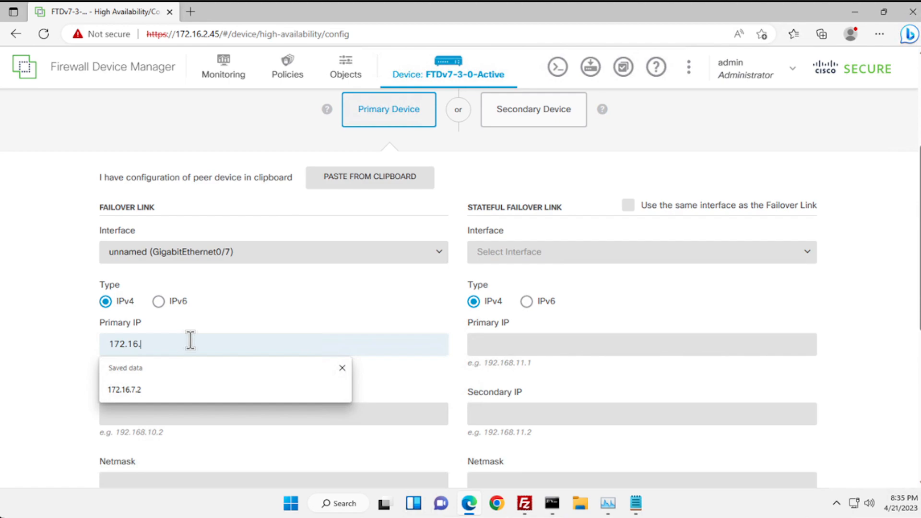
pyautogui.write('7.2')
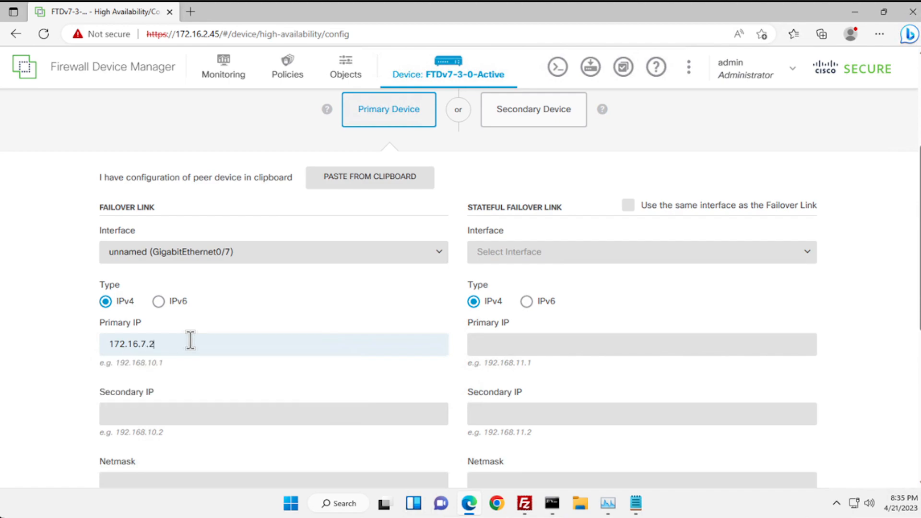
pyautogui.click(190, 411)
pyautogui.write('172.16')
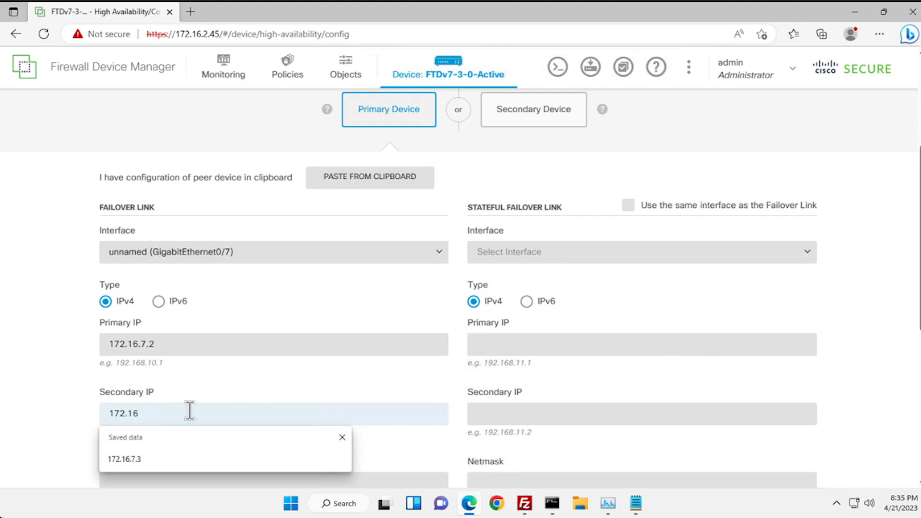
pyautogui.write('.7.3')
pyautogui.click(209, 391)
pyautogui.scroll(-1, 209, 390)
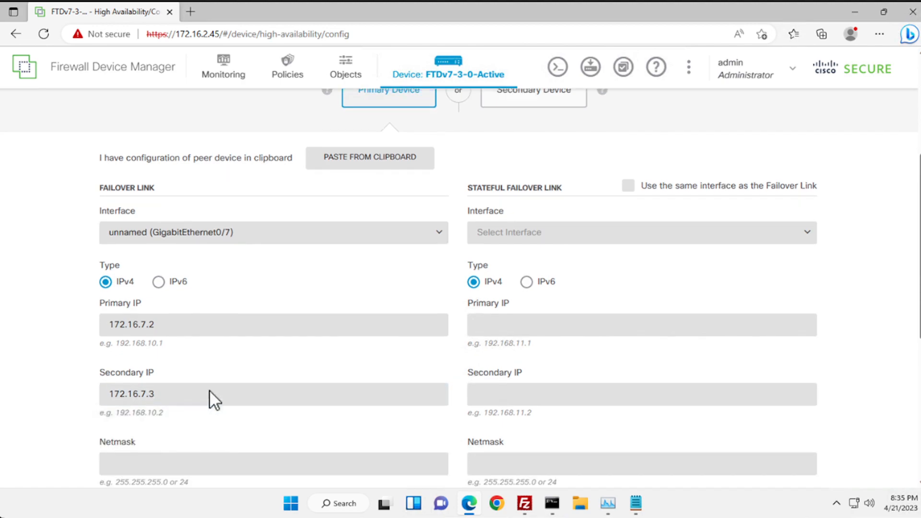
pyautogui.scroll(-2, 209, 390)
pyautogui.click(210, 389)
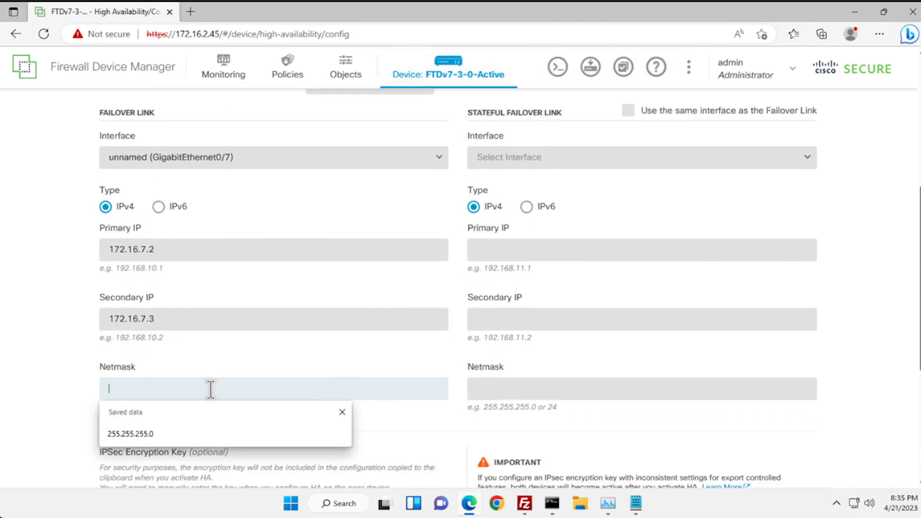
pyautogui.write('255.255.255.0')
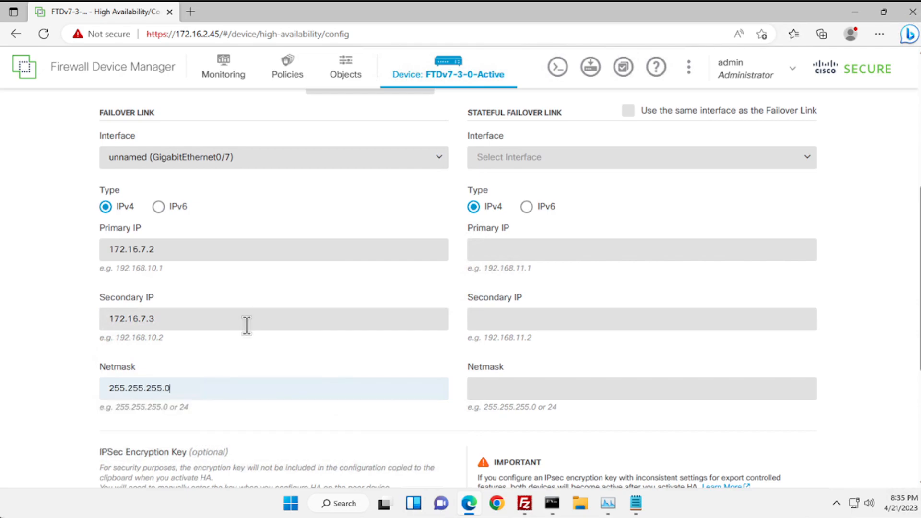
pyautogui.scroll(-1, 245, 329)
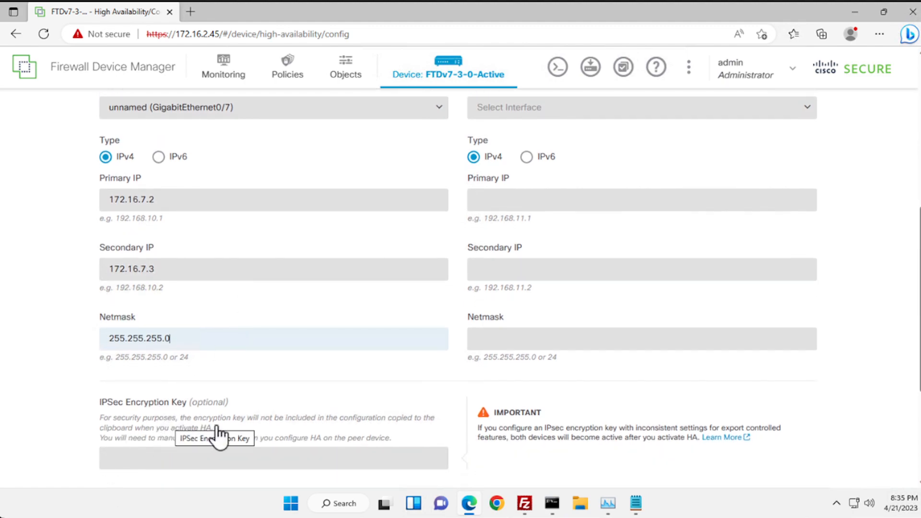
# - Enter the IPSec encryption key for the GigabitEthernet0/7 failover link on the primary device
pyautogui.click(186, 460)
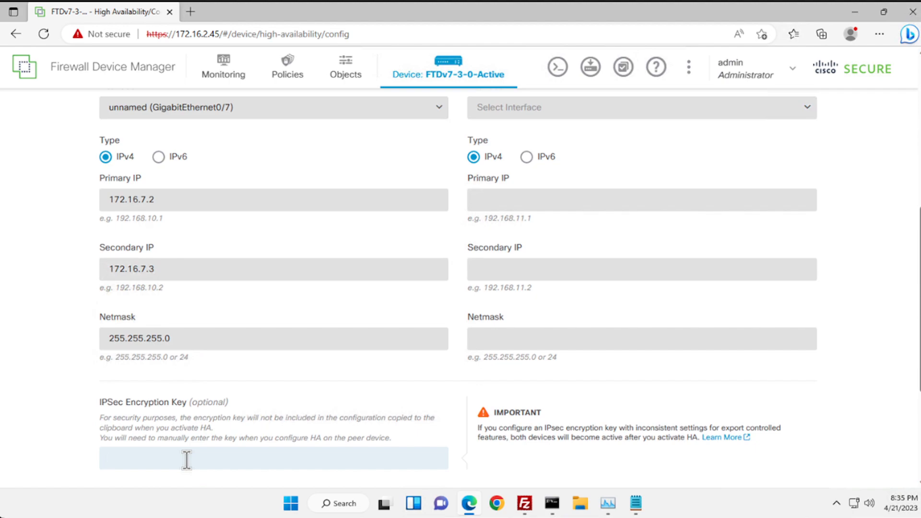
pyautogui.write('••••••••••')
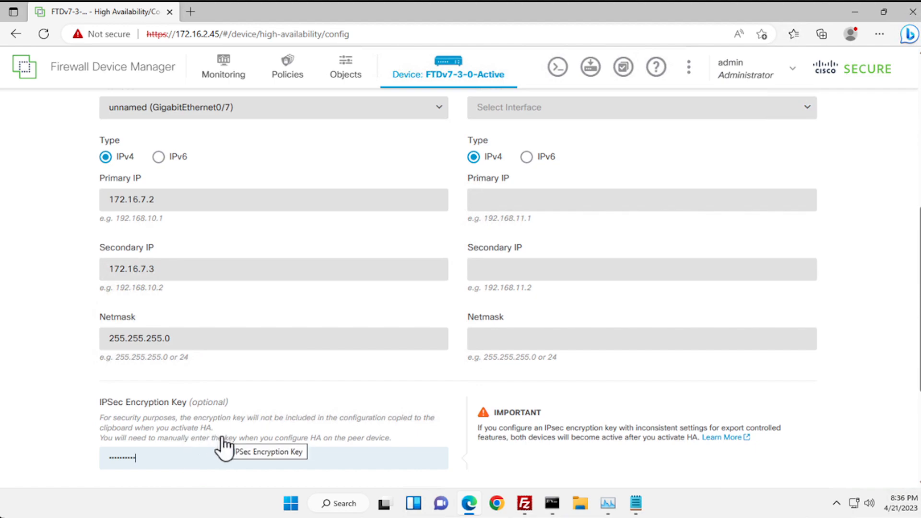
pyautogui.scroll(1, 218, 447)
pyautogui.scroll(2, 209, 434)
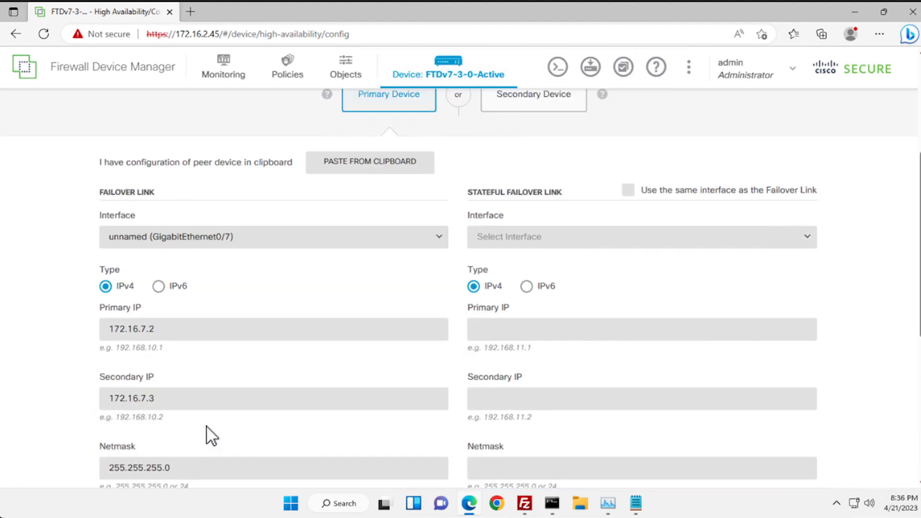
pyautogui.scroll(1, 204, 429)
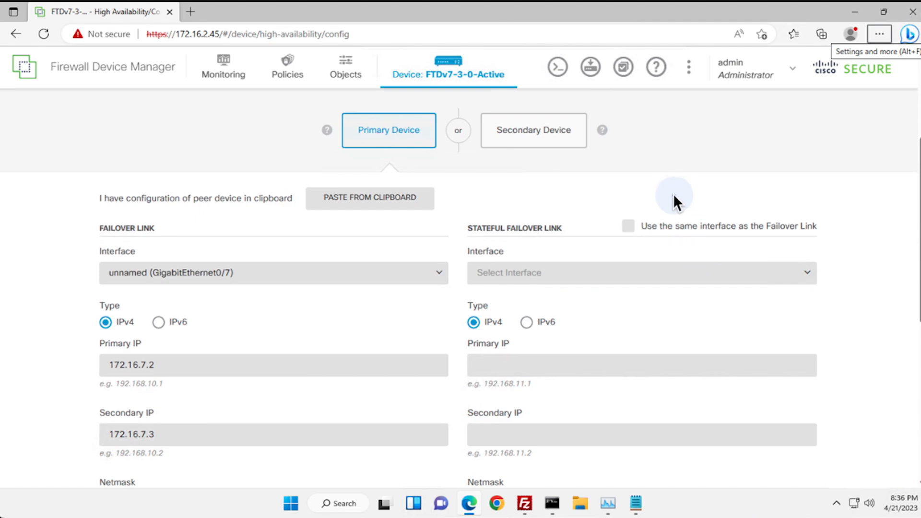
# - Make stateful failover use the same interface as the failover link, then activate HA on the primary
pyautogui.click(629, 226)
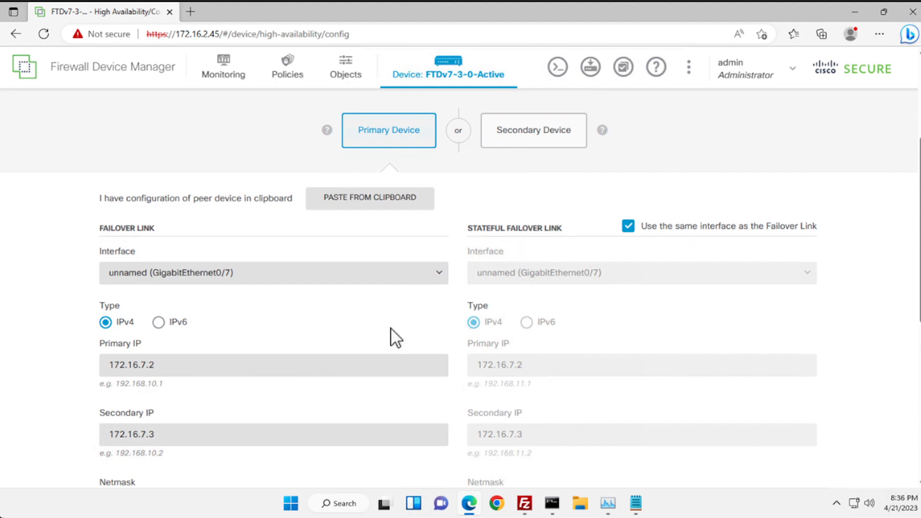
pyautogui.scroll(-5, 390, 329)
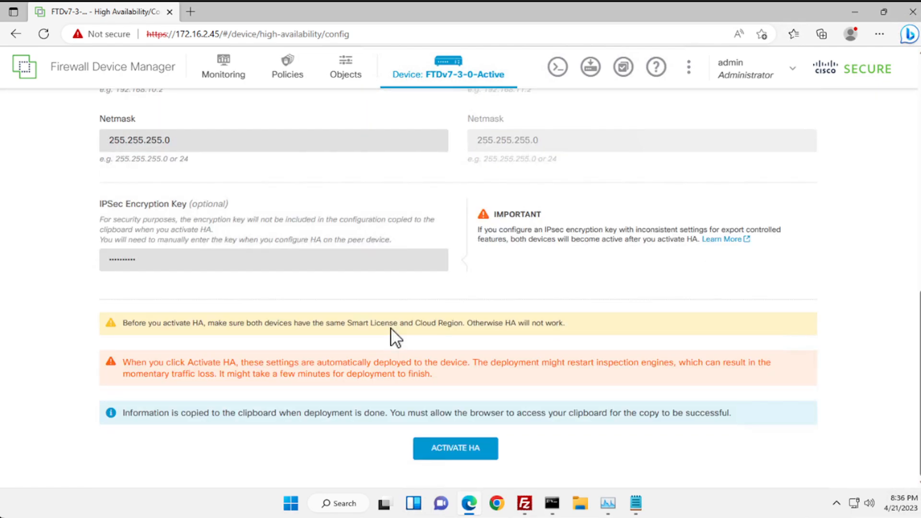
pyautogui.click(452, 449)
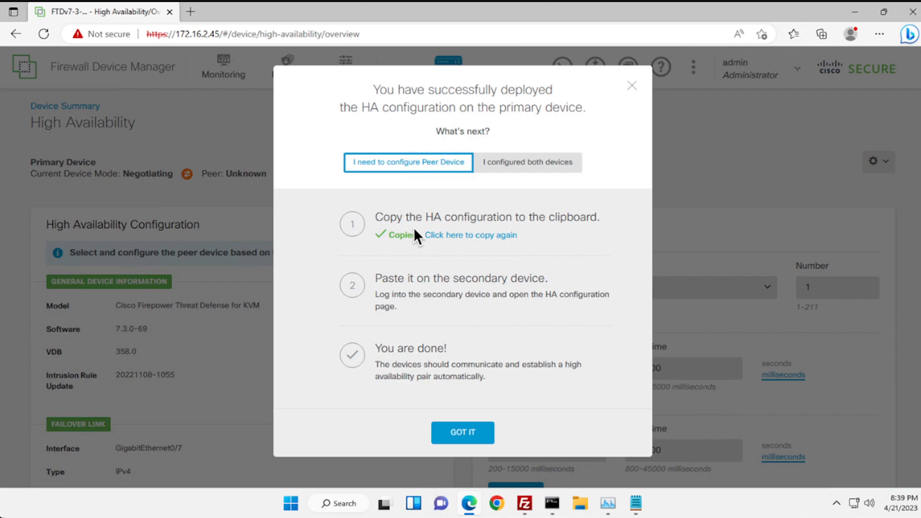
# - Copy the primary's failover configuration text to the clipboard and dismiss the deployment dialogs
pyautogui.click(465, 235)
pyautogui.moveTo(489, 231); pyautogui.dragTo(288, 101)
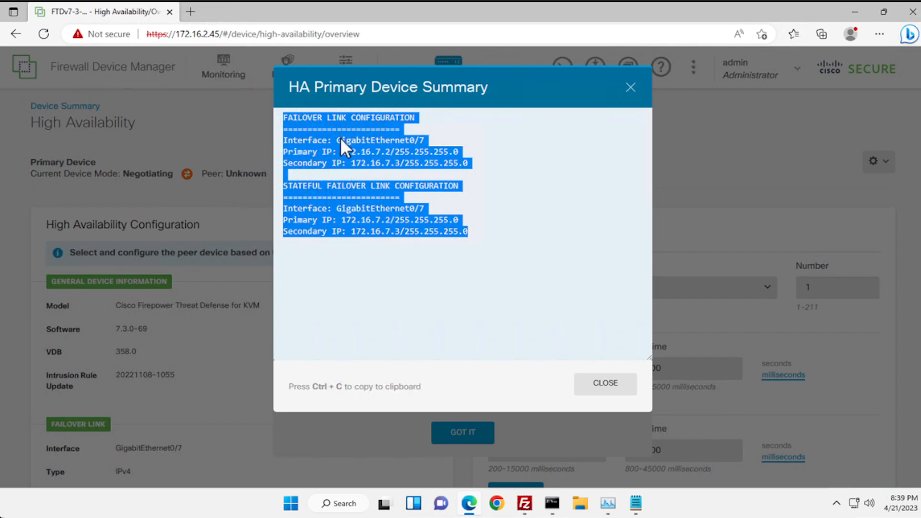
pyautogui.rightClick(402, 153)
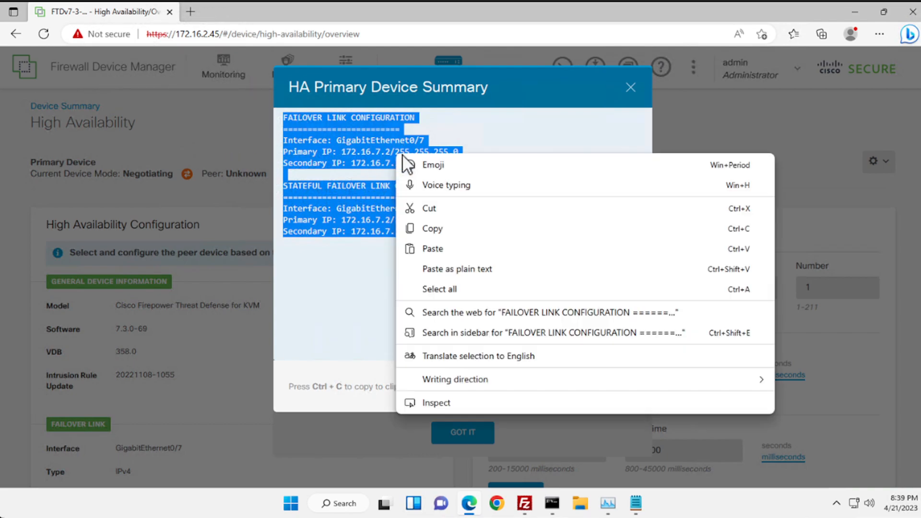
pyautogui.click(439, 230)
pyautogui.click(599, 394)
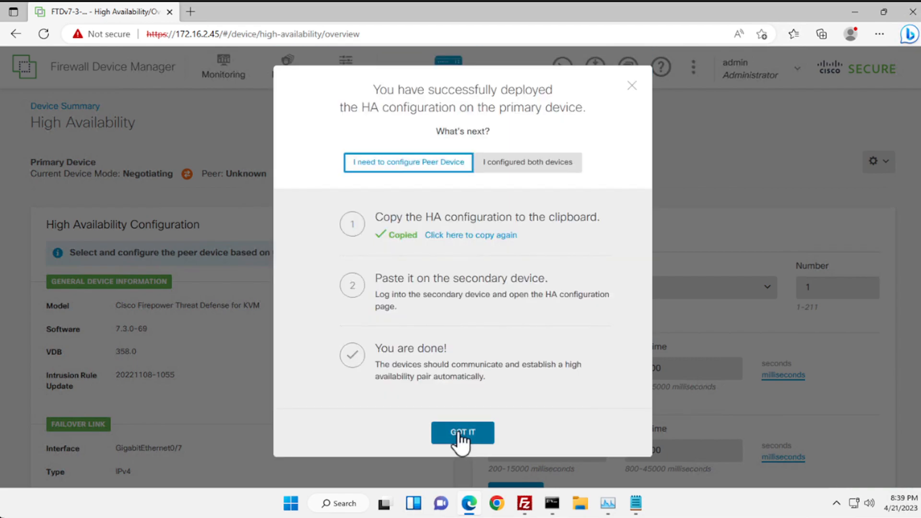
pyautogui.click(461, 434)
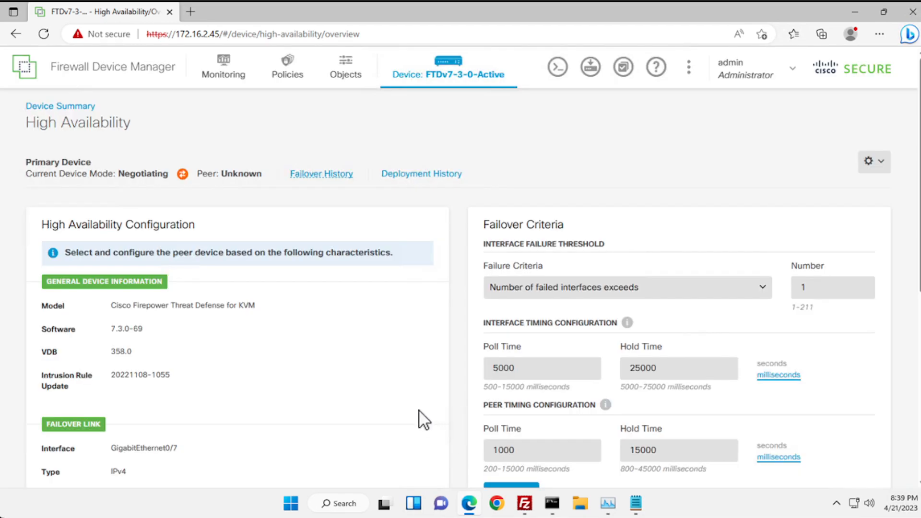
# - Review the primary's HA settings down to the IPsec key section, then return to the Device Summary
pyautogui.scroll(-3, 403, 399)
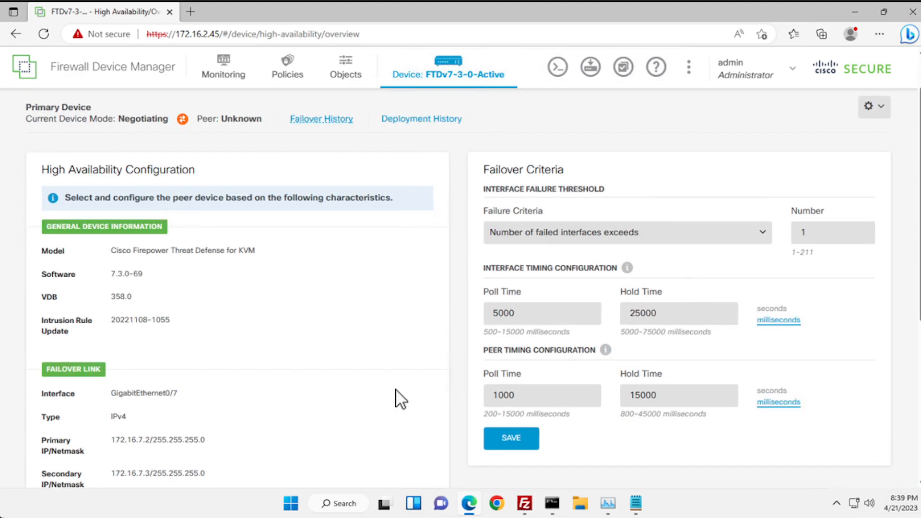
pyautogui.scroll(-5, 401, 399)
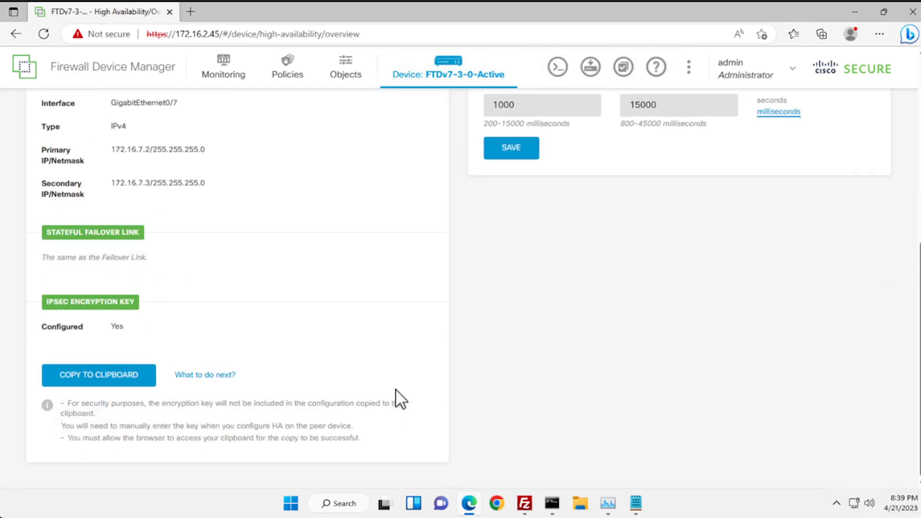
pyautogui.scroll(8, 401, 400)
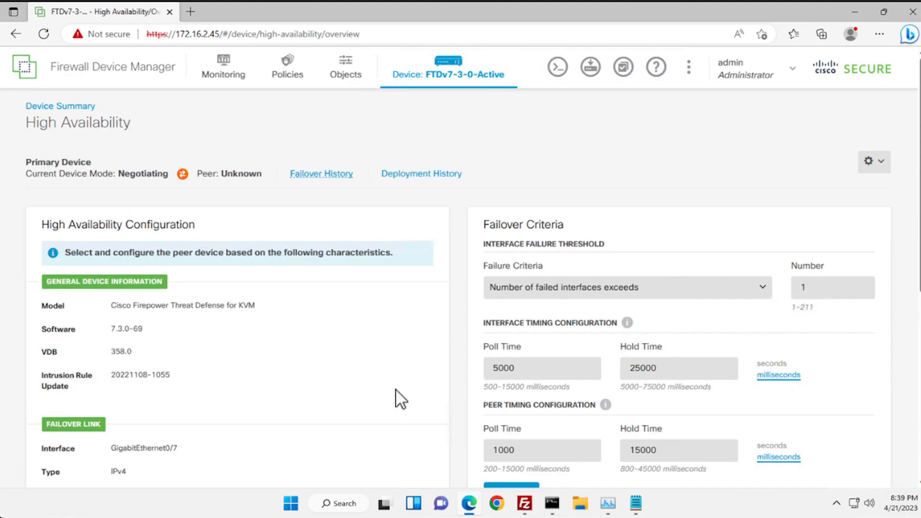
pyautogui.click(454, 72)
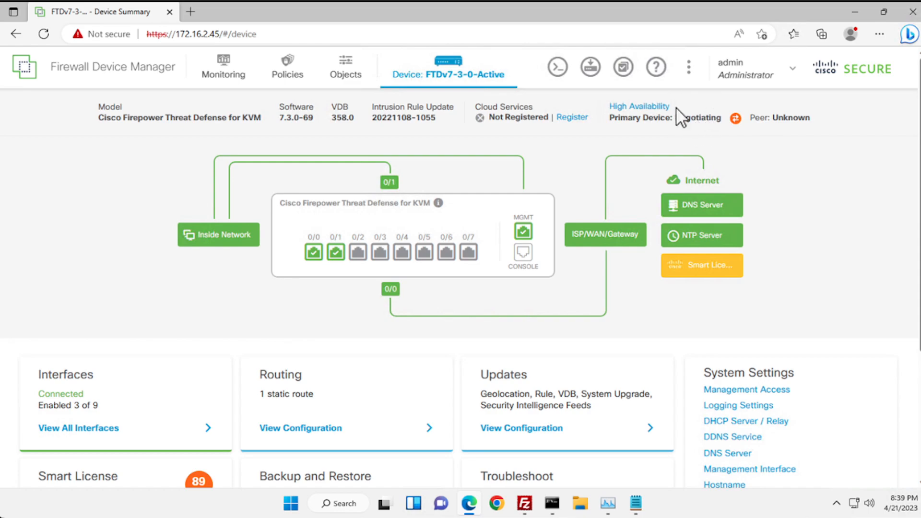
pyautogui.click(190, 12)
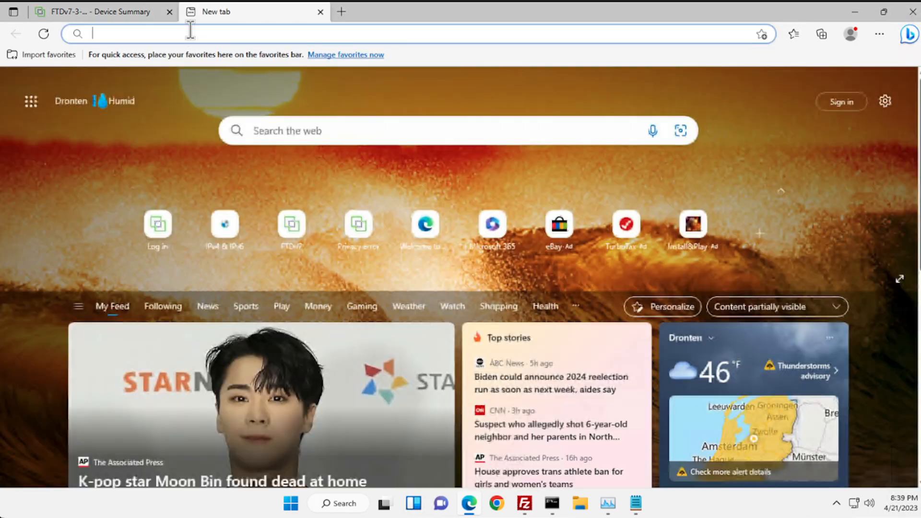
pyautogui.click(190, 29)
pyautogui.write('http:')
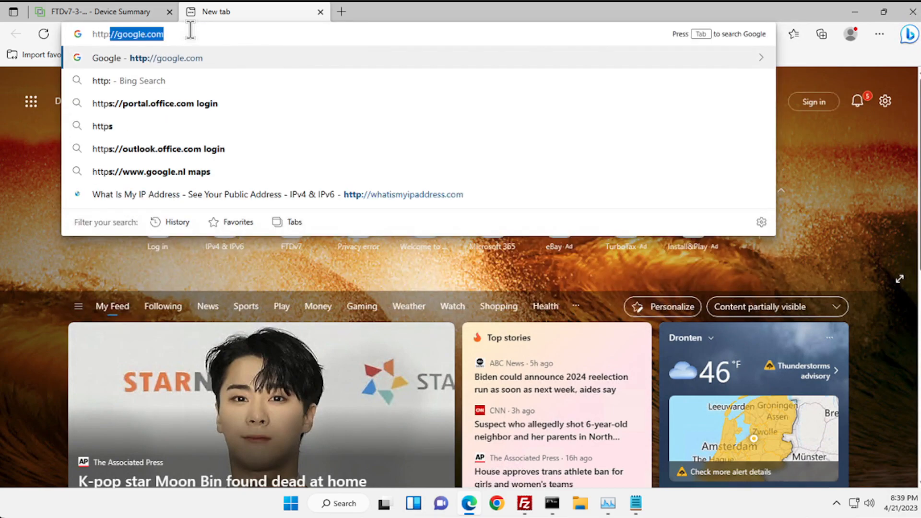
pyautogui.write('//17')
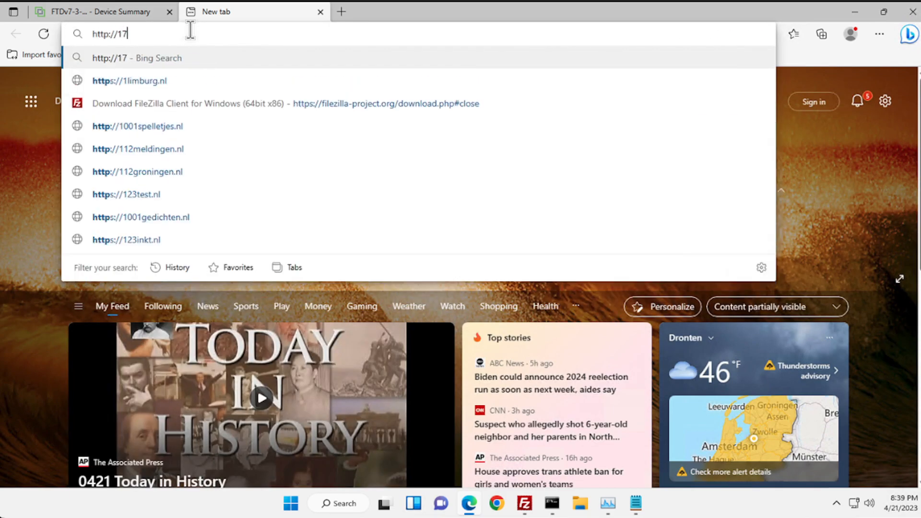
pyautogui.write('2.16.2.46')
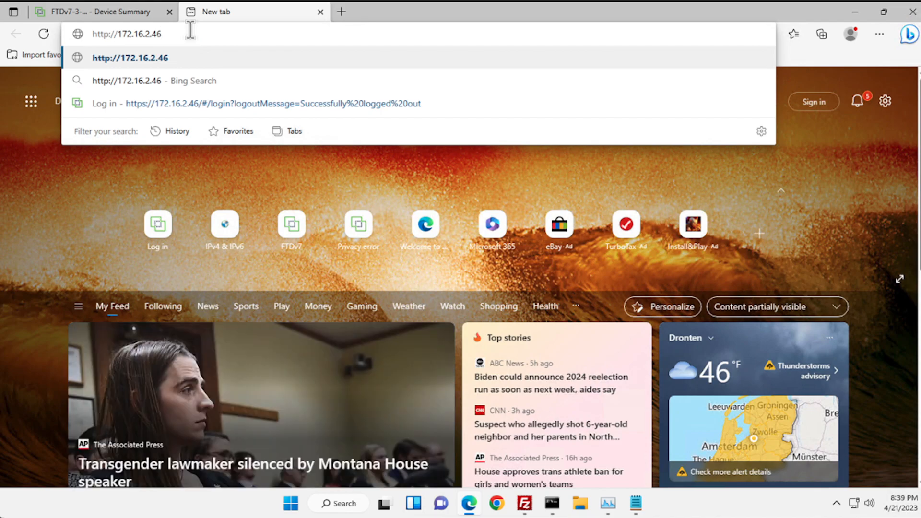
pyautogui.press('Return')
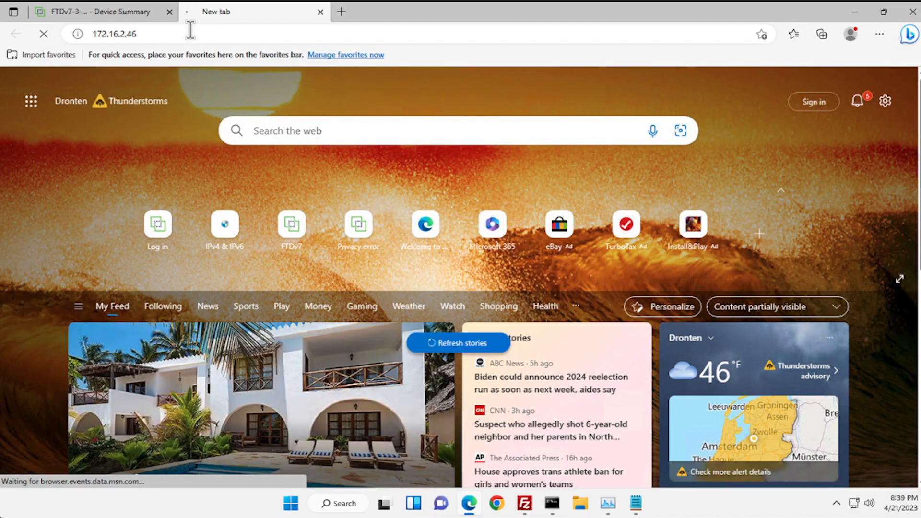
pyautogui.click(190, 30)
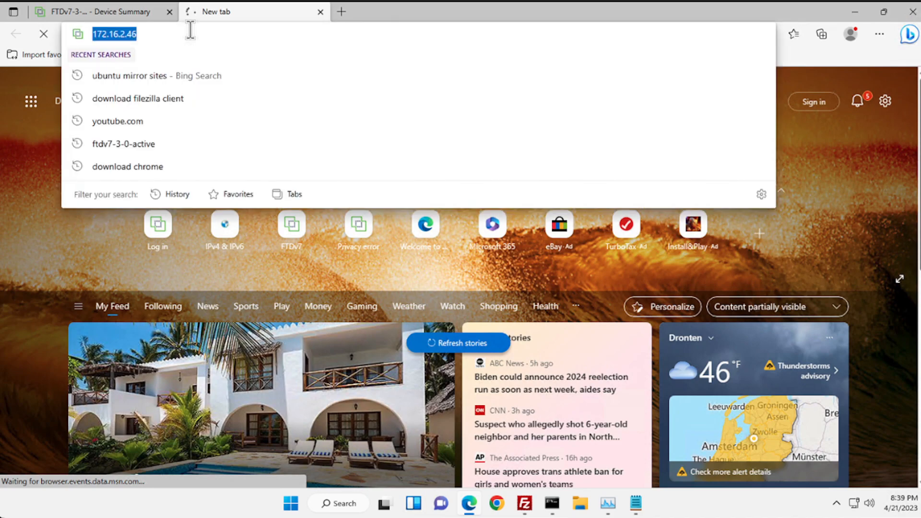
pyautogui.press('Home')
pyautogui.write('https')
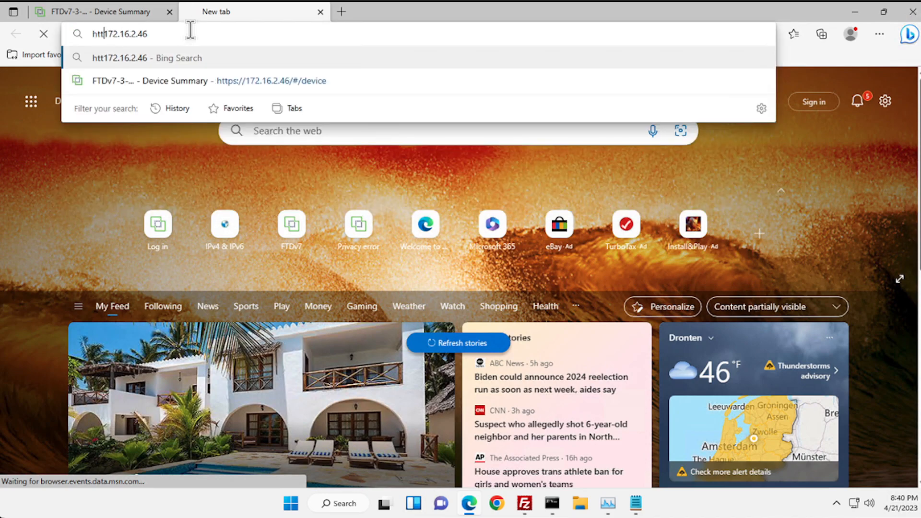
pyautogui.write('://')
pyautogui.press('Return')
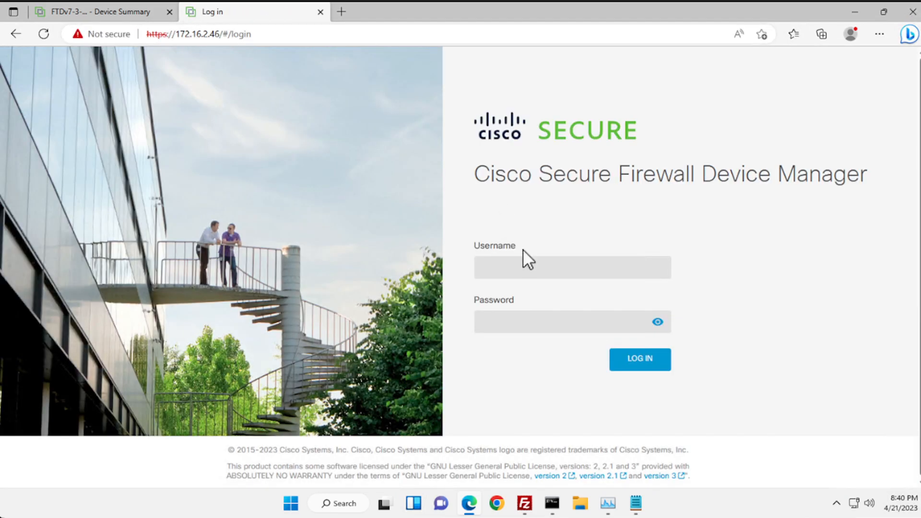
# - Sign in as admin with the administrator password
pyautogui.click(524, 266)
pyautogui.write('admin')
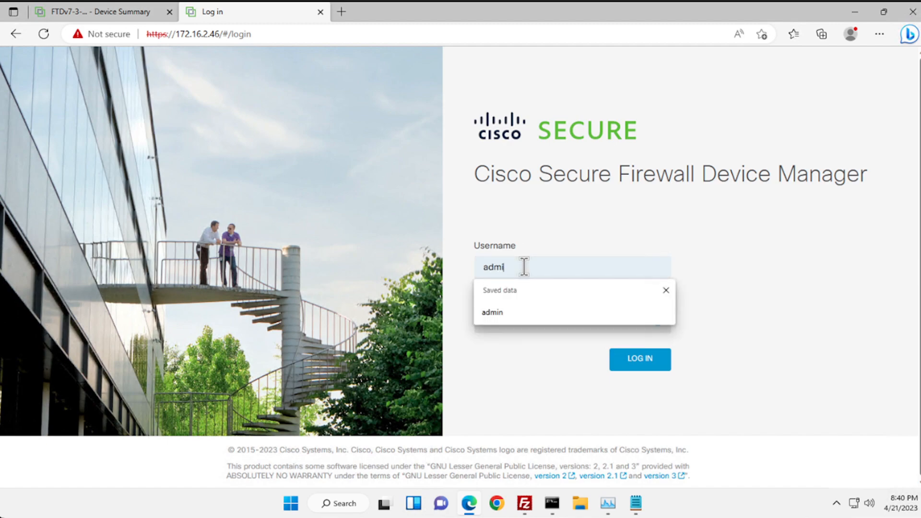
pyautogui.press('Tab')
pyautogui.write('•••••')
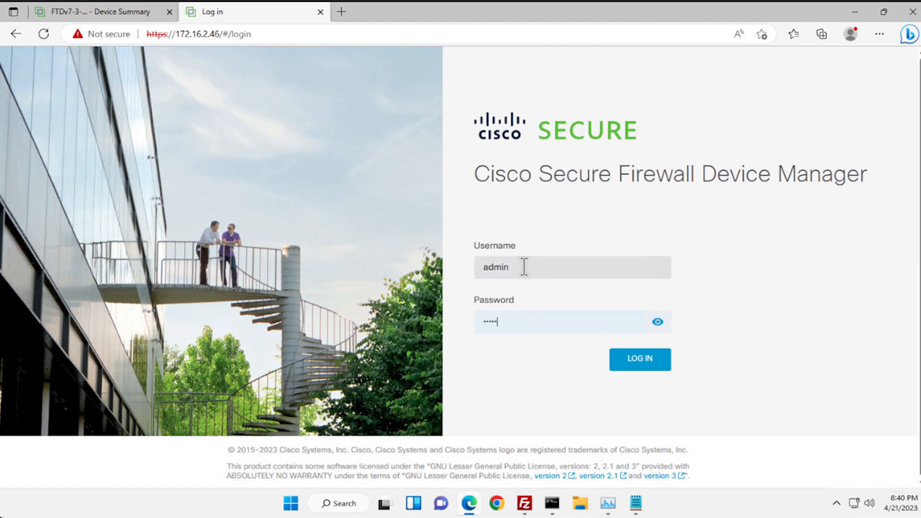
pyautogui.write('••••••••••••')
pyautogui.press('Return')
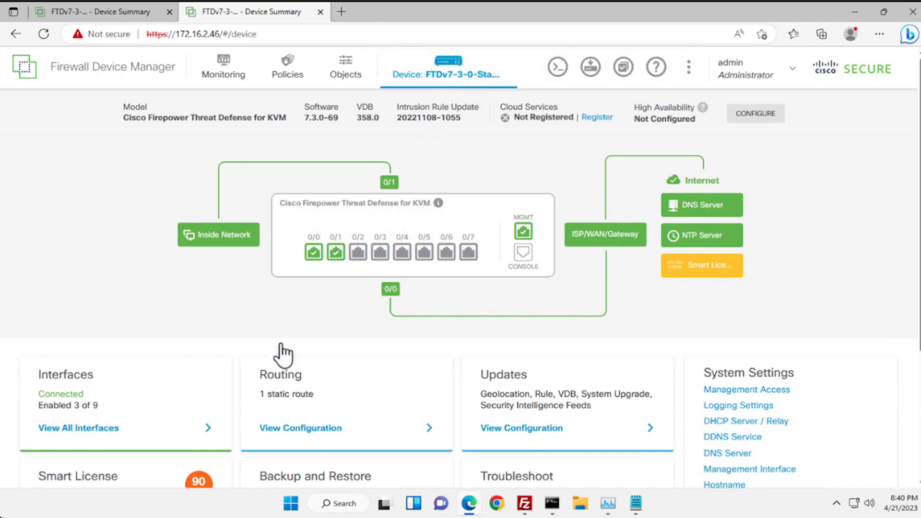
# - Check the interface list for outside 172.16.1.3 and inside 192.168.45.1, then return to the summary
pyautogui.click(126, 428)
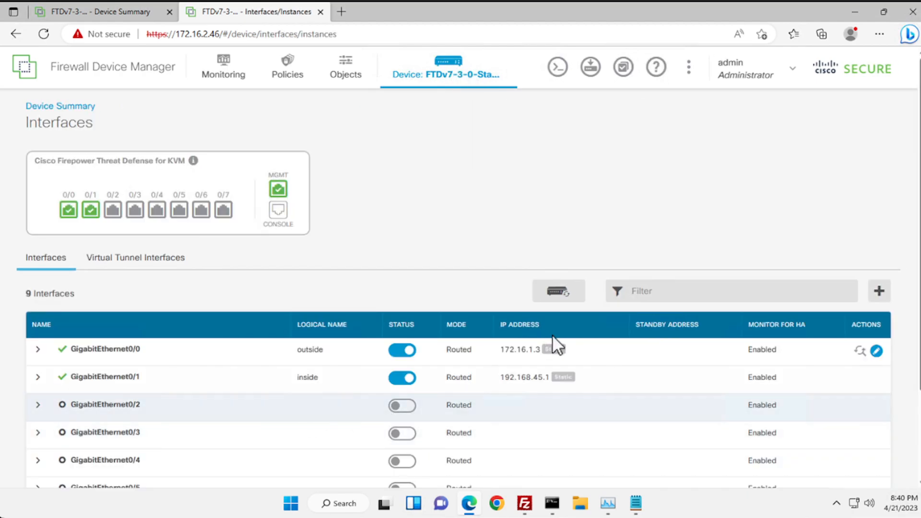
pyautogui.moveTo(570, 348); pyautogui.dragTo(500, 349)
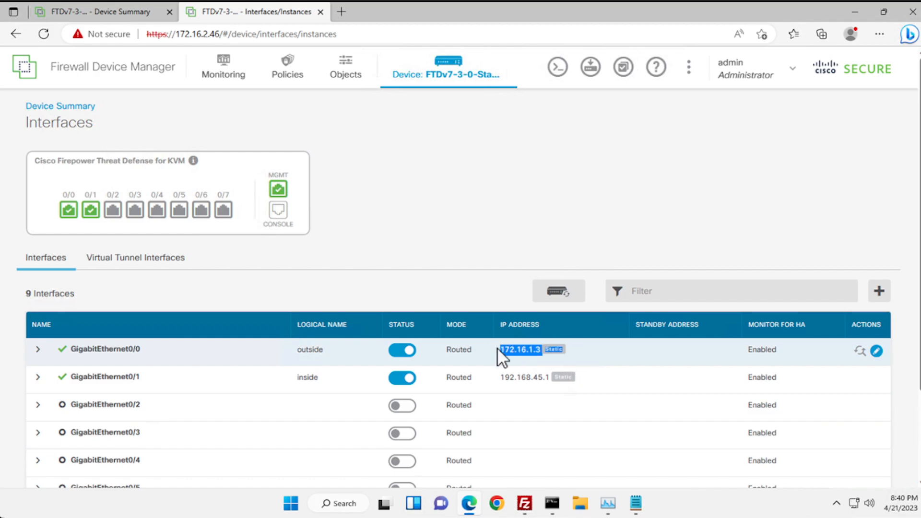
pyautogui.click(521, 392)
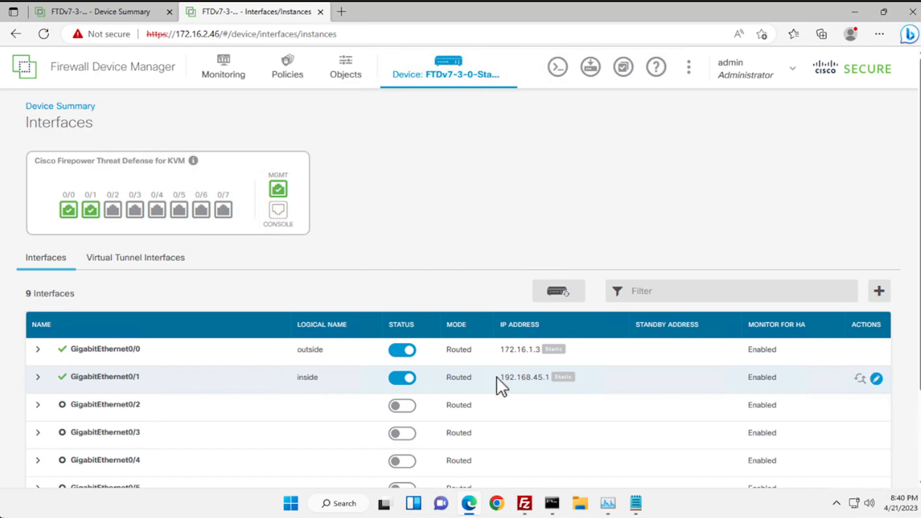
pyautogui.moveTo(497, 377); pyautogui.dragTo(552, 382)
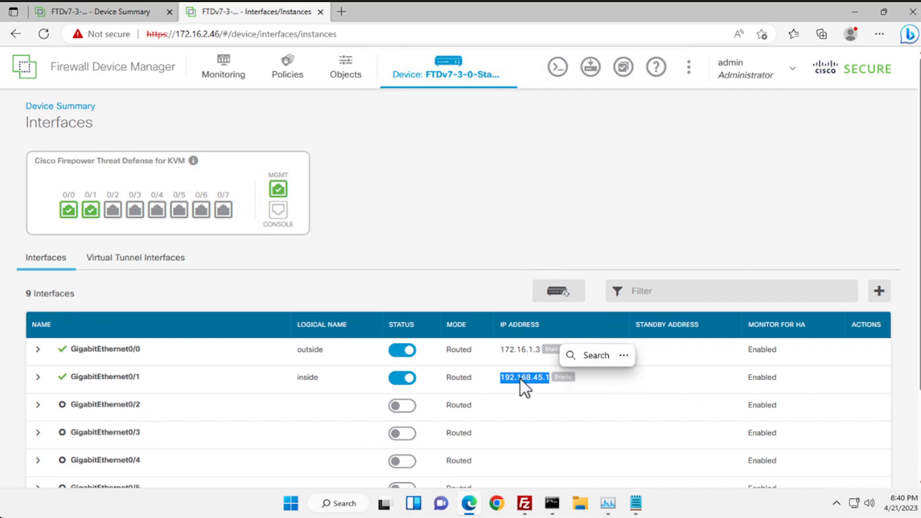
pyautogui.click(461, 148)
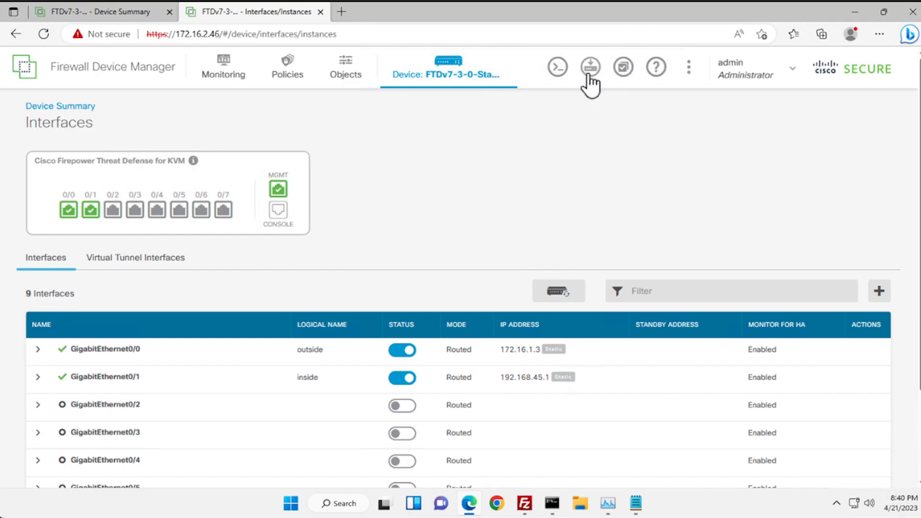
pyautogui.click(434, 83)
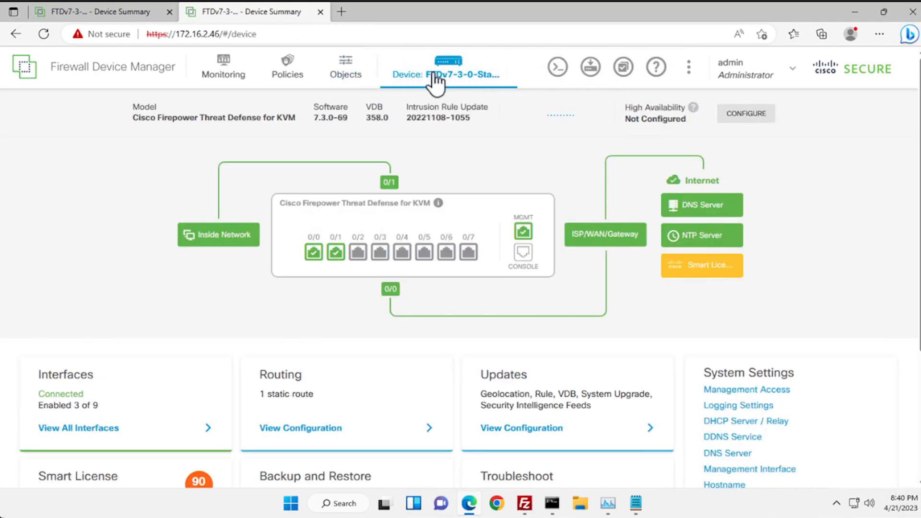
# - Start HA configuration on the second firewall and choose the Secondary Device role
pyautogui.press('alt')
pyautogui.moveTo(532, 45); pyautogui.dragTo(516, 46)
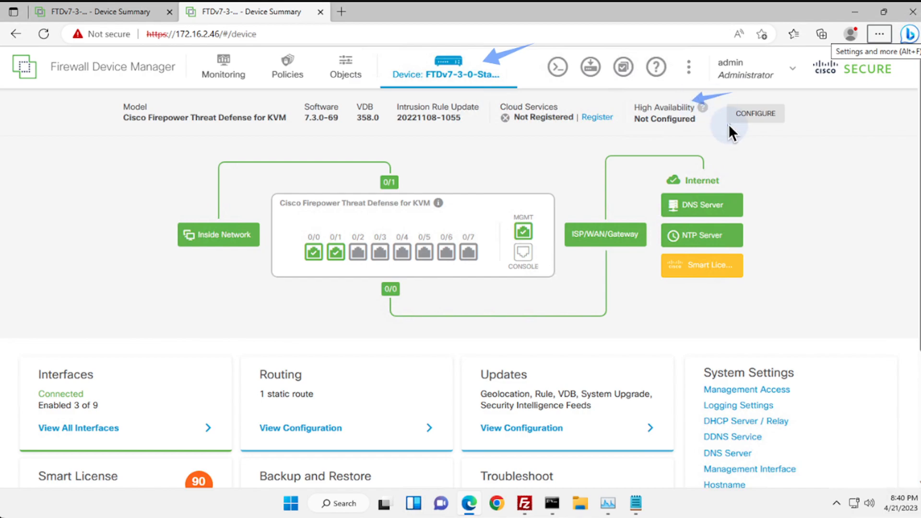
pyautogui.moveTo(831, 97); pyautogui.dragTo(800, 111)
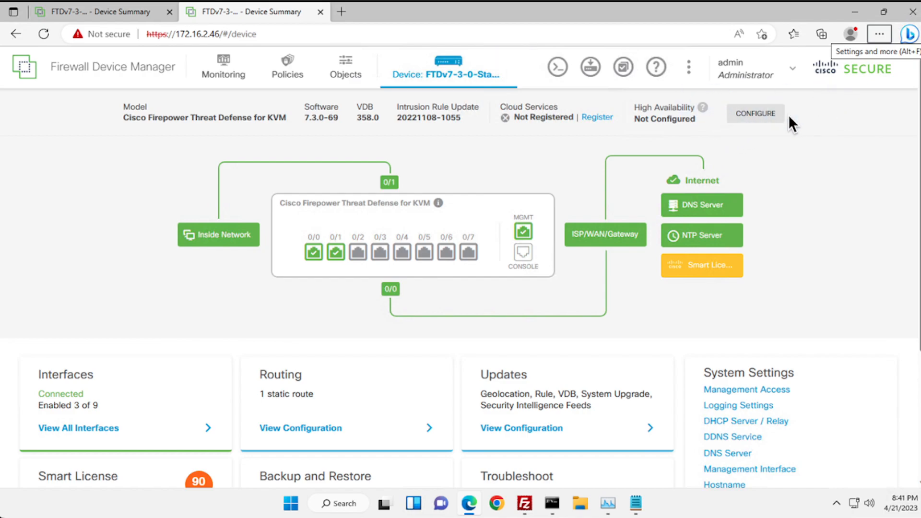
pyautogui.click(771, 114)
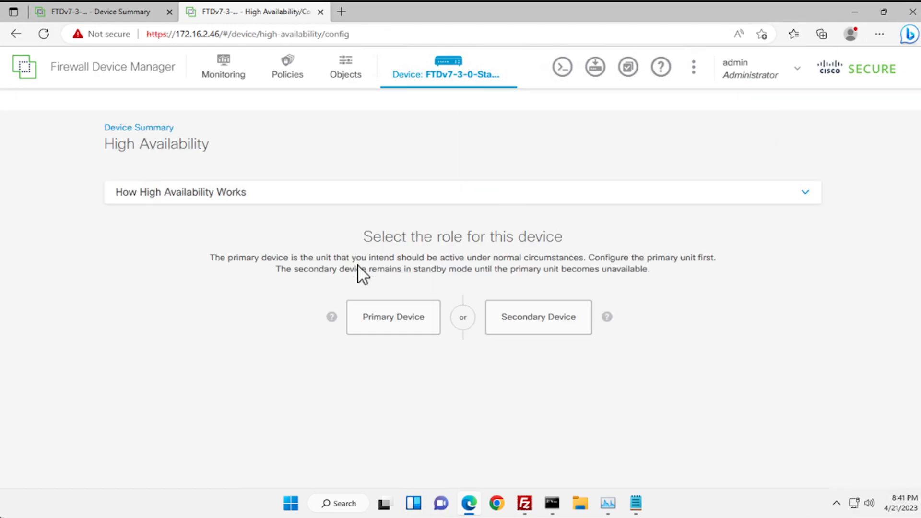
pyautogui.moveTo(661, 278); pyautogui.dragTo(589, 308)
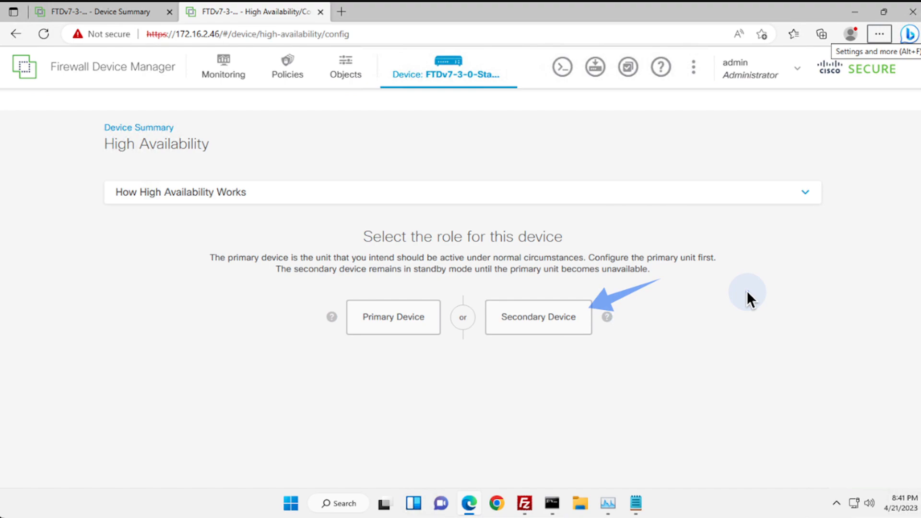
pyautogui.press('Escape')
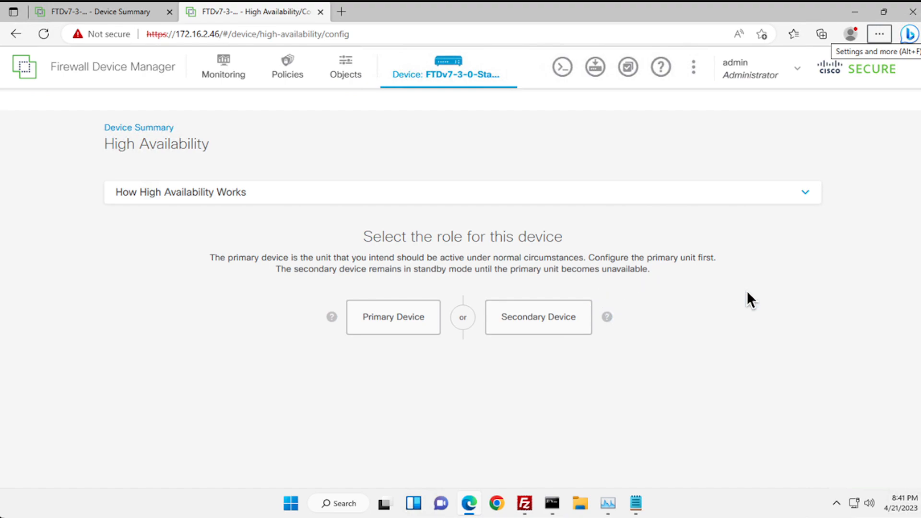
pyautogui.click(559, 316)
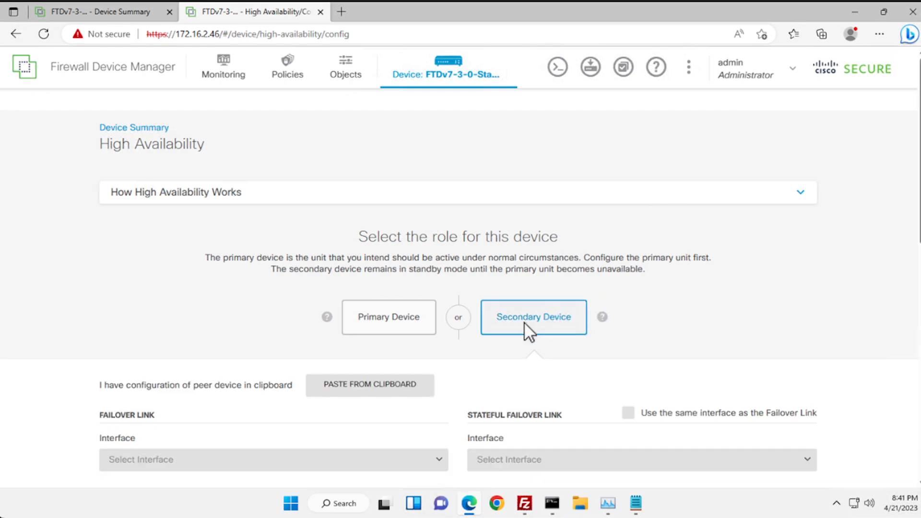
# - Paste the primary's configuration to fill both GigabitEthernet0/7 links with primary IP 172.16.7.2
pyautogui.scroll(-2, 502, 354)
pyautogui.scroll(-3, 502, 349)
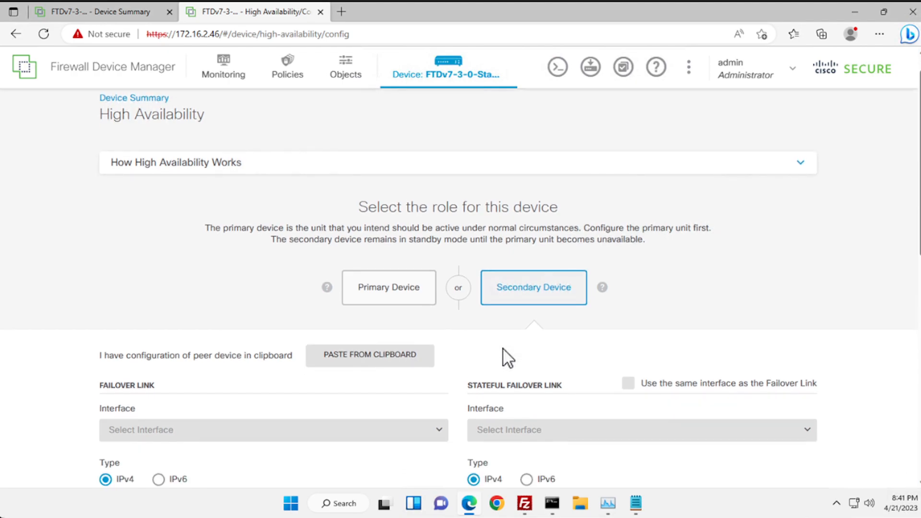
pyautogui.scroll(-1, 502, 349)
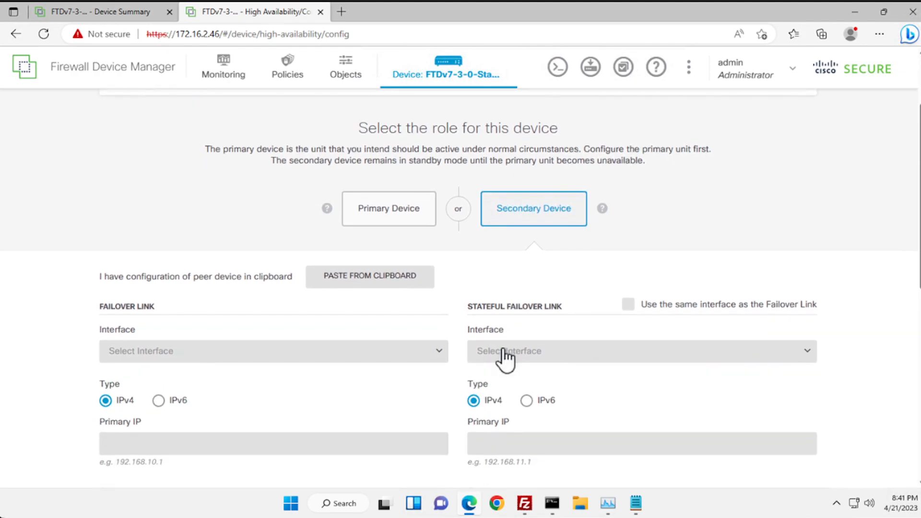
pyautogui.click(351, 280)
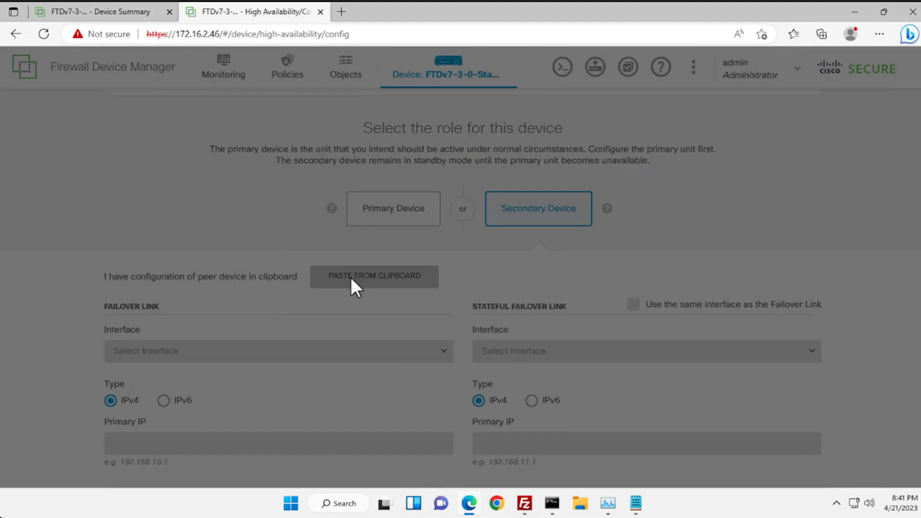
pyautogui.write('FAILOVER LINK CONFIGURATION ======================== Interface: GigabitEthernet0/7 Primary IP: 172.16.7.2/255.255.255.0 Secondary IP: 172.16.7.3/255.255.255.0  STATEFUL FAILOVER LINK CONFIGURATION ======================== Interface: GigabitEthernet0/7 Primary IP: 172.16.7.2/255.255.255.0 Secondary IP: 172.16.7.3/255.255.255.0')
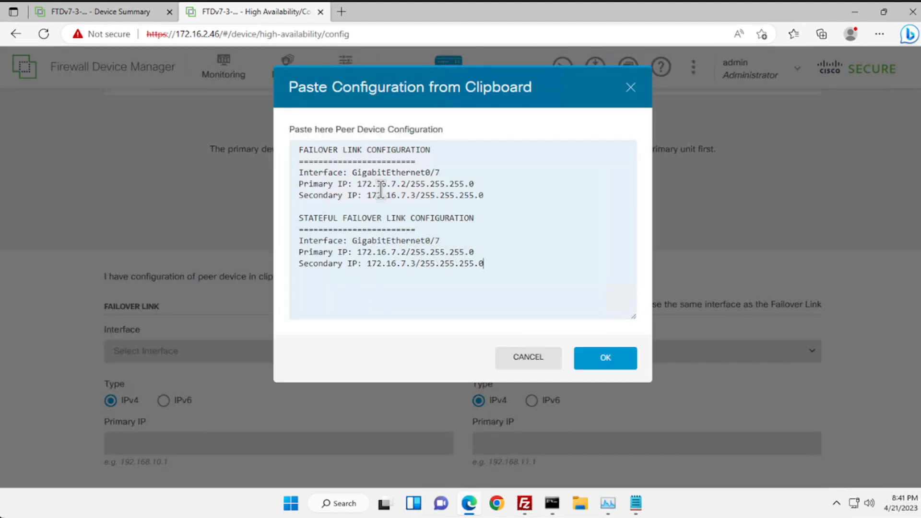
pyautogui.moveTo(387, 184); pyautogui.dragTo(406, 201)
pyautogui.moveTo(386, 252); pyautogui.dragTo(411, 253)
pyautogui.moveTo(425, 264); pyautogui.dragTo(402, 263)
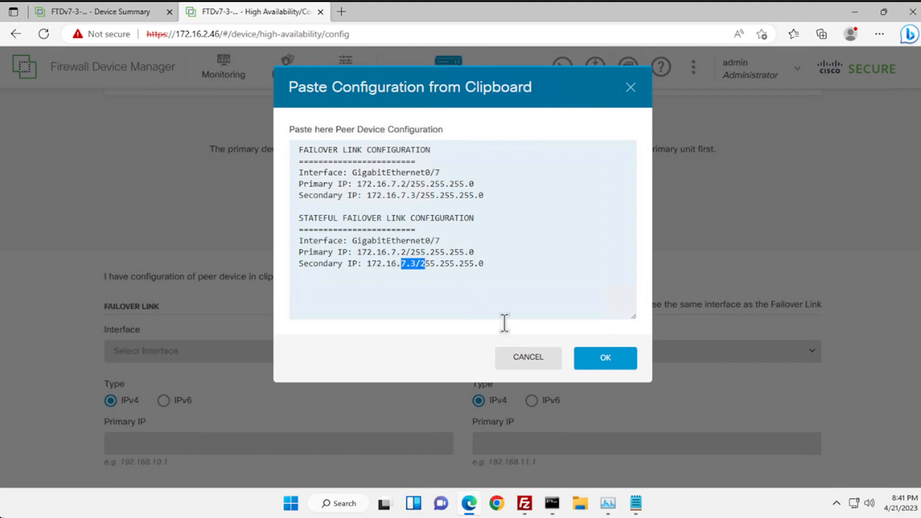
pyautogui.click(594, 363)
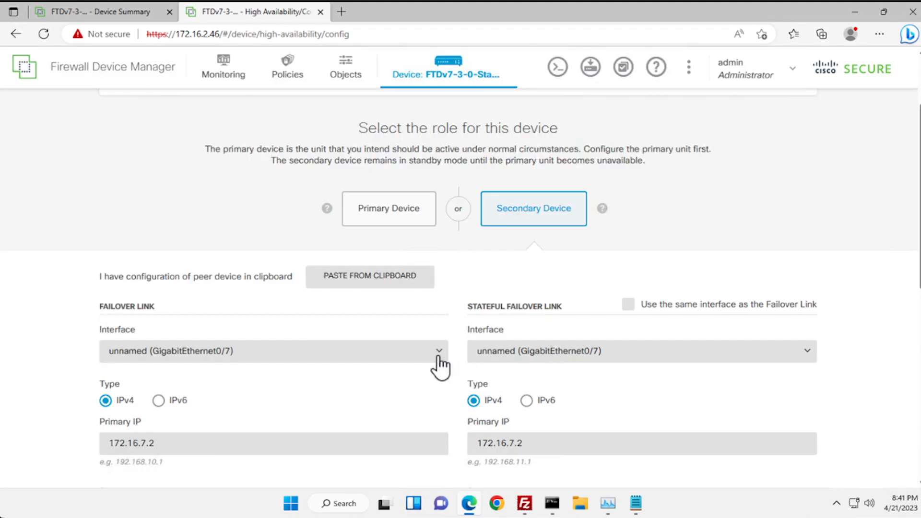
# - Make stateful failover use the same interface as the failover link
pyautogui.scroll(-2, 332, 309)
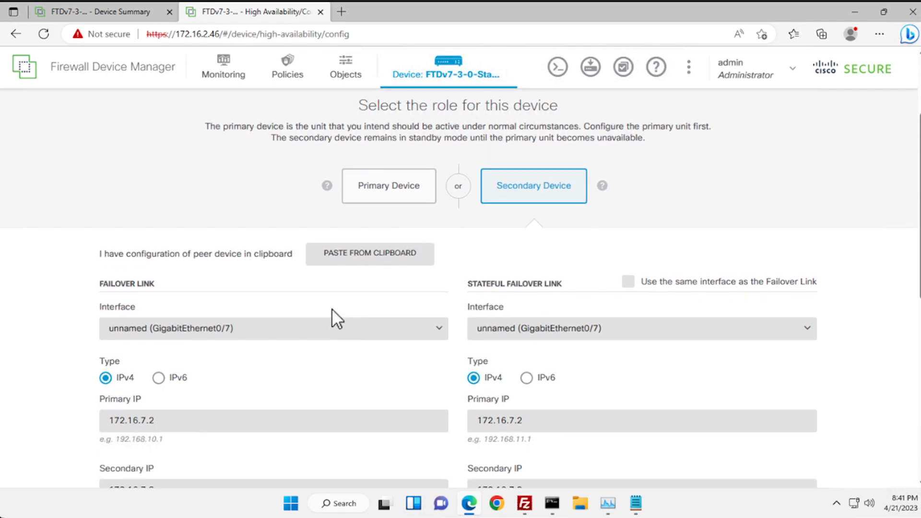
pyautogui.scroll(-1, 325, 376)
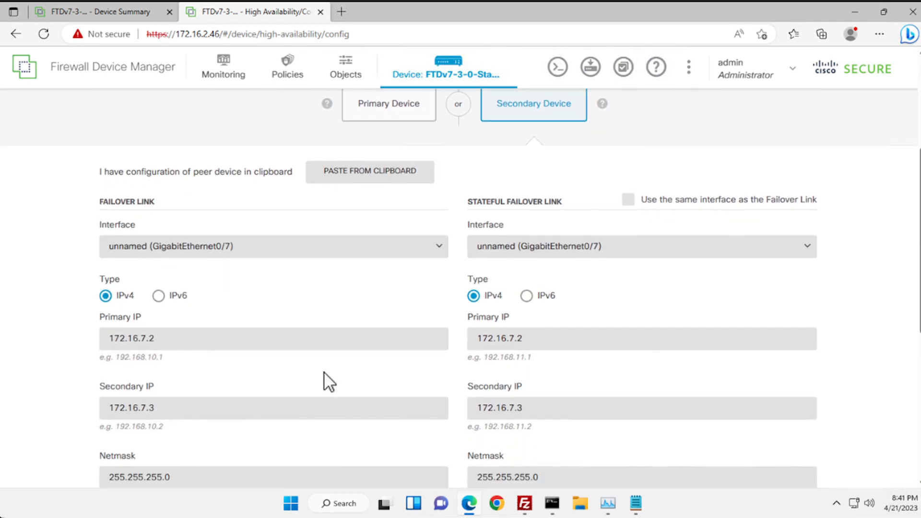
pyautogui.scroll(-1, 321, 264)
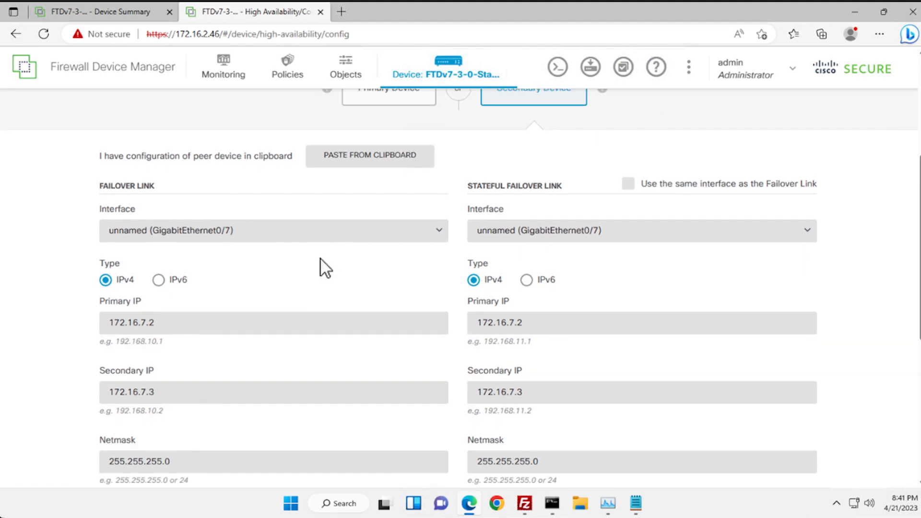
pyautogui.click(628, 184)
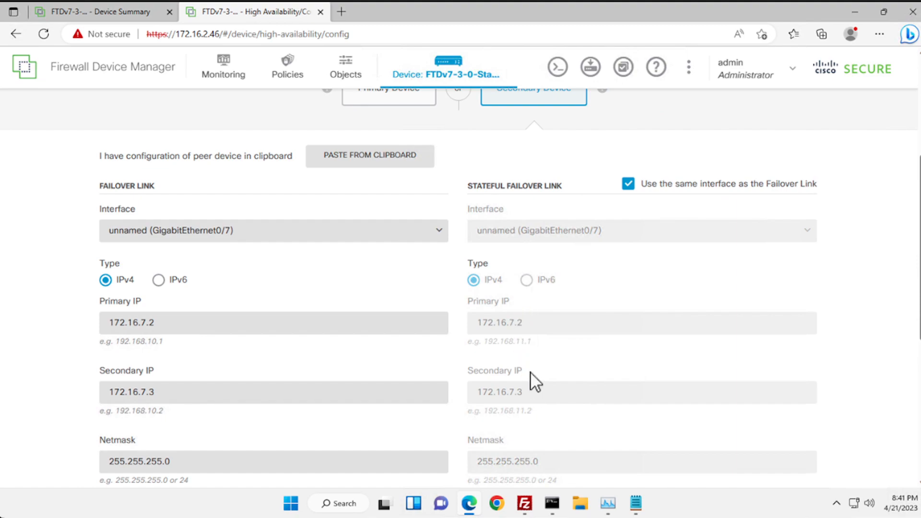
# - Enter the IPsec encryption key and scroll down to the ACTIVATE HA button
pyautogui.scroll(-2, 531, 371)
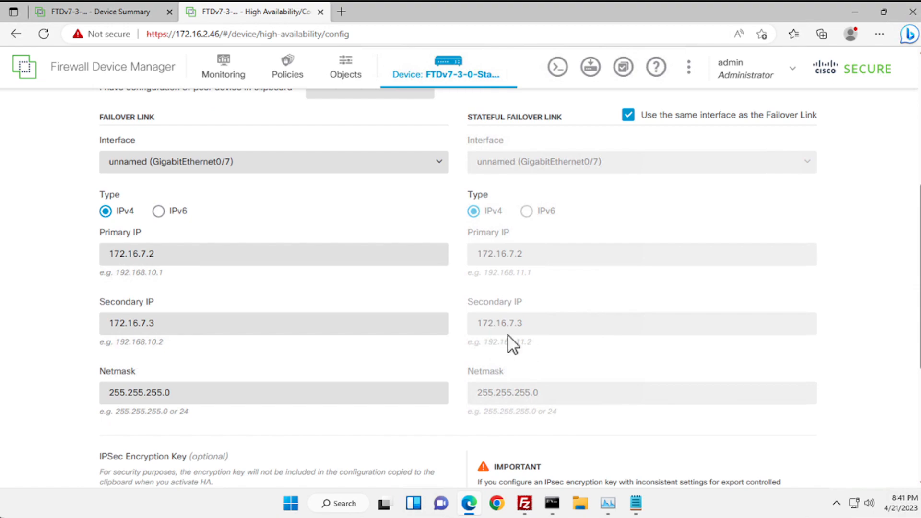
pyautogui.scroll(-1, 508, 339)
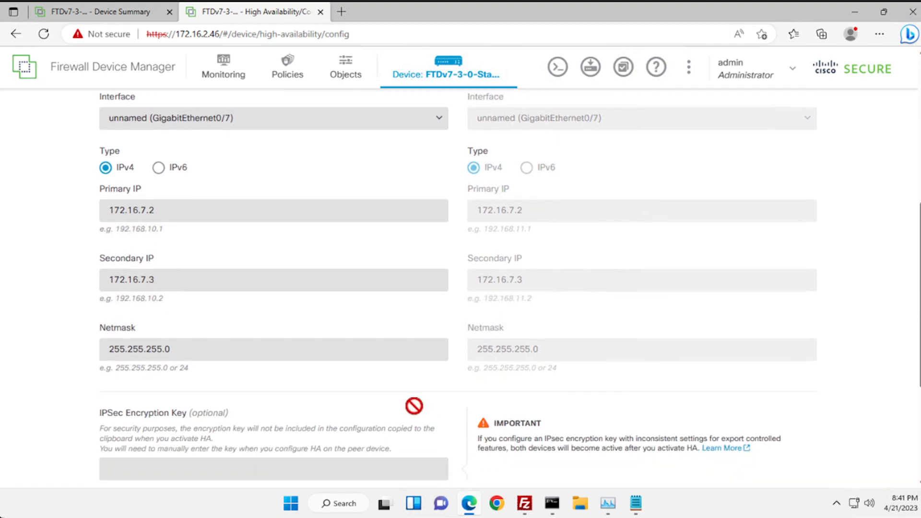
pyautogui.click(255, 470)
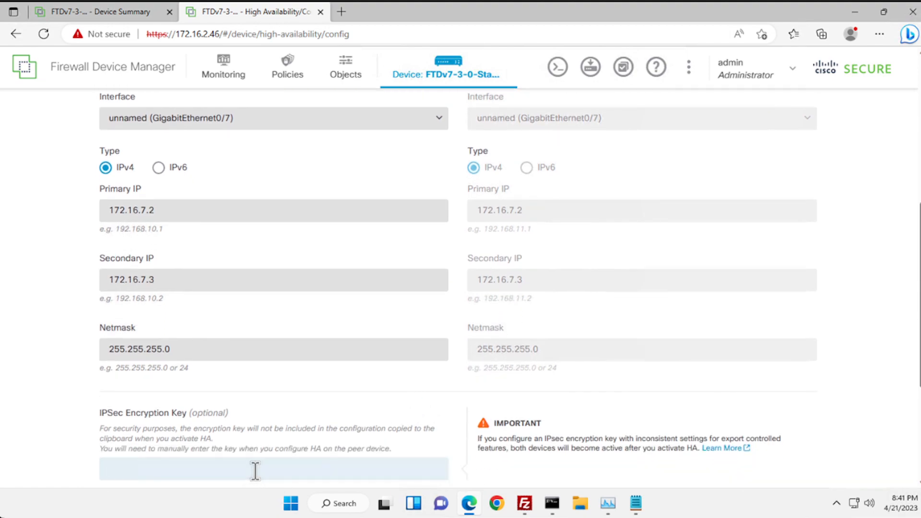
pyautogui.scroll(-1, 288, 435)
pyautogui.scroll(-1, 286, 434)
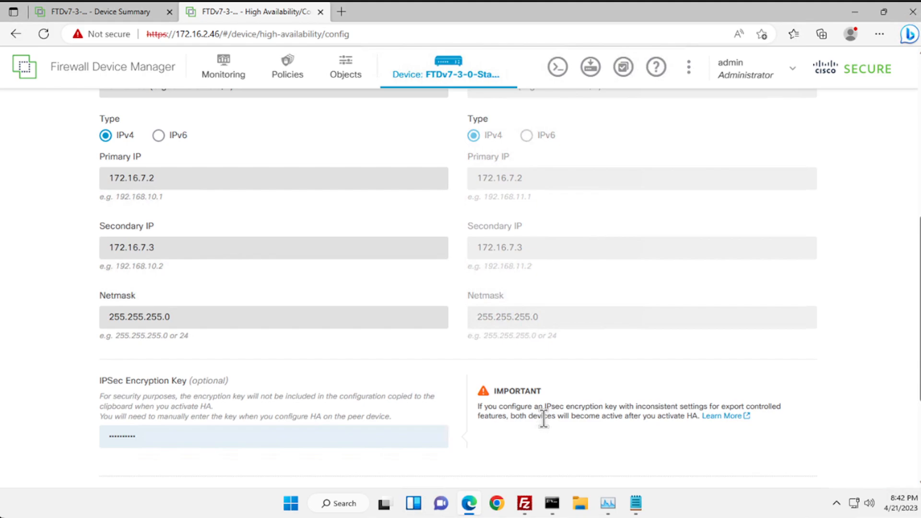
pyautogui.scroll(-1, 546, 417)
pyautogui.scroll(-1, 532, 383)
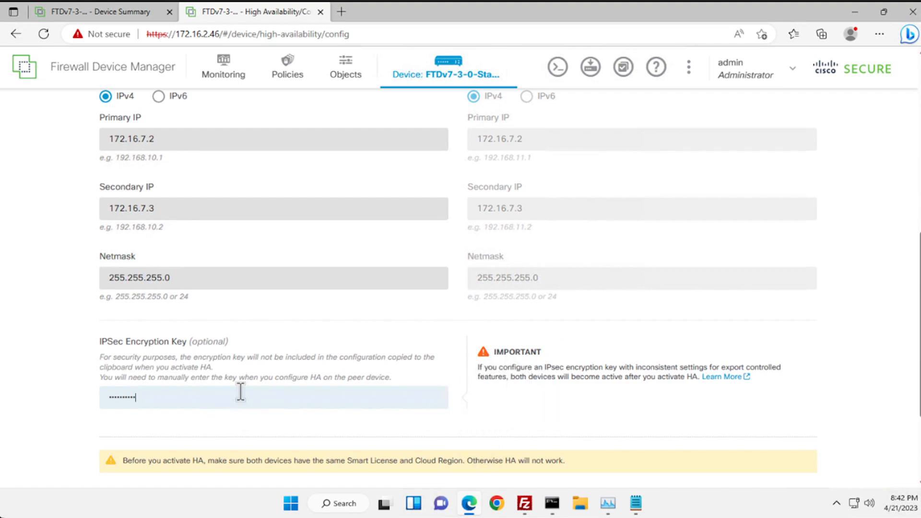
pyautogui.scroll(-1, 413, 395)
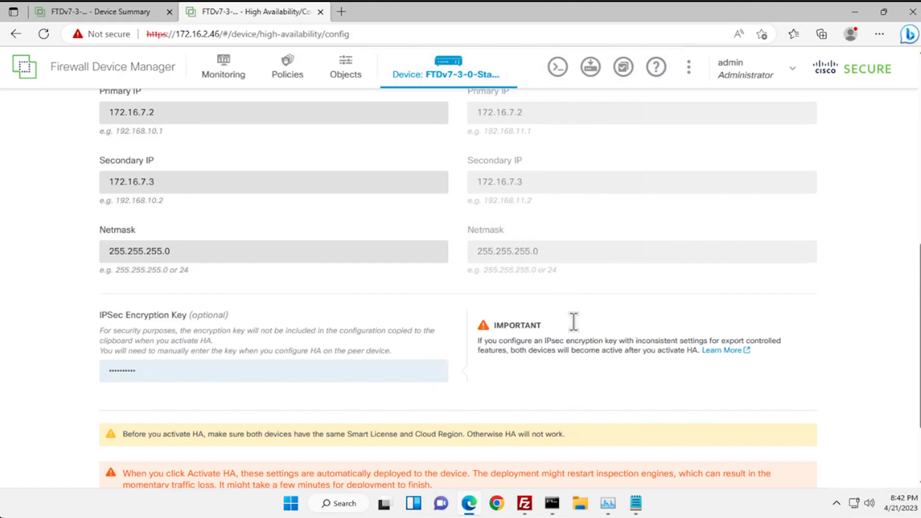
pyautogui.scroll(-1, 534, 372)
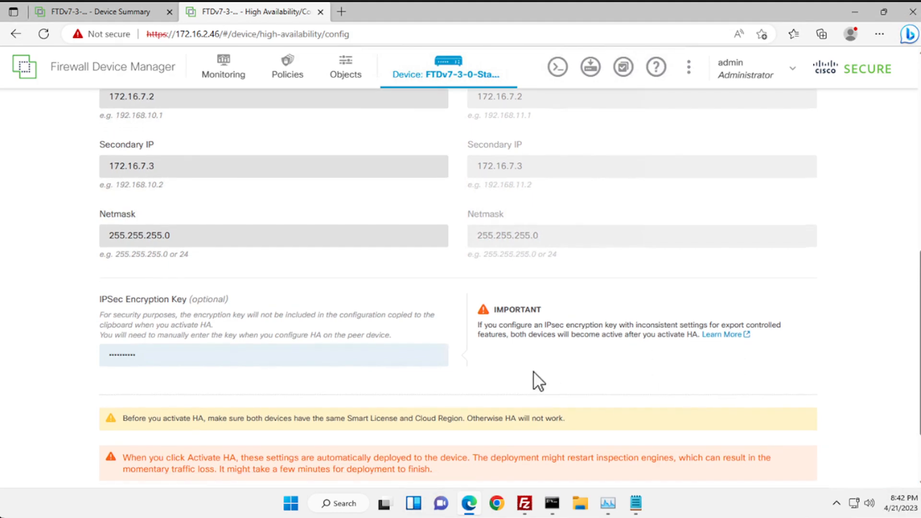
pyautogui.scroll(-2, 534, 371)
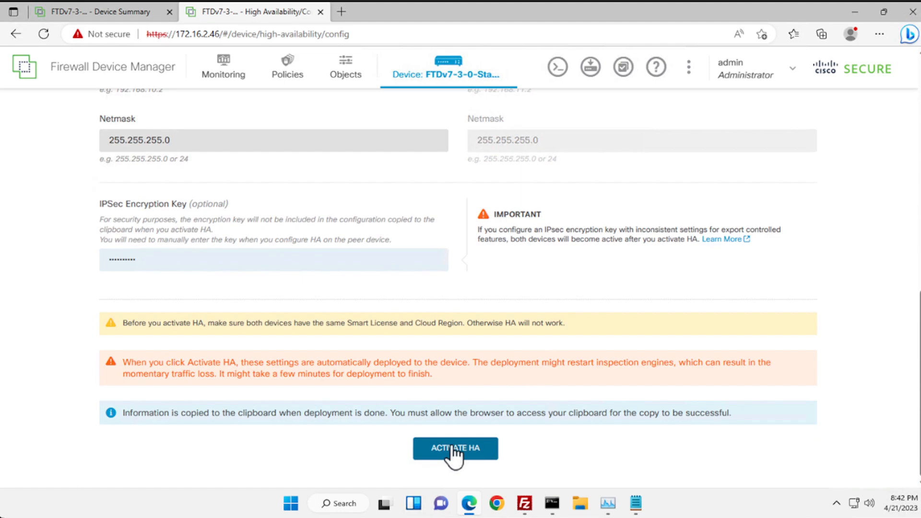
# - Activate HA on the secondary device, confirming that both devices are configured
pyautogui.click(451, 447)
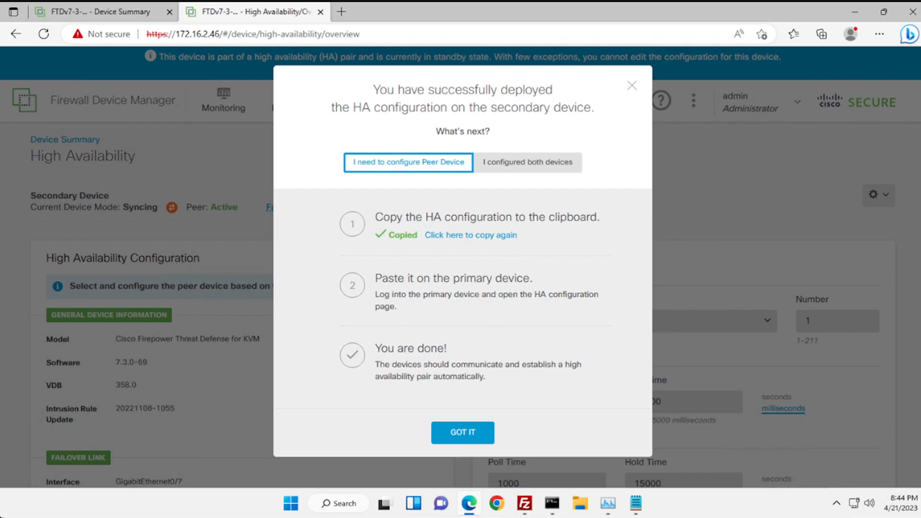
pyautogui.click(520, 162)
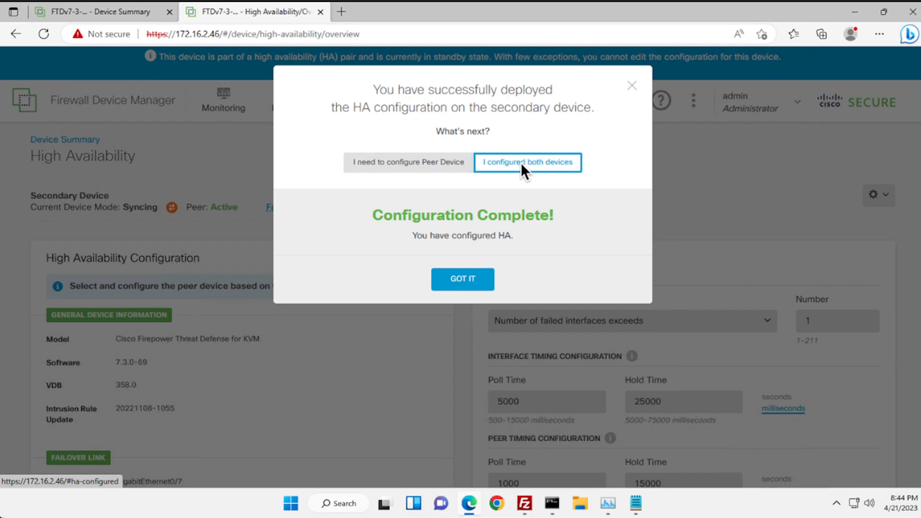
pyautogui.click(458, 282)
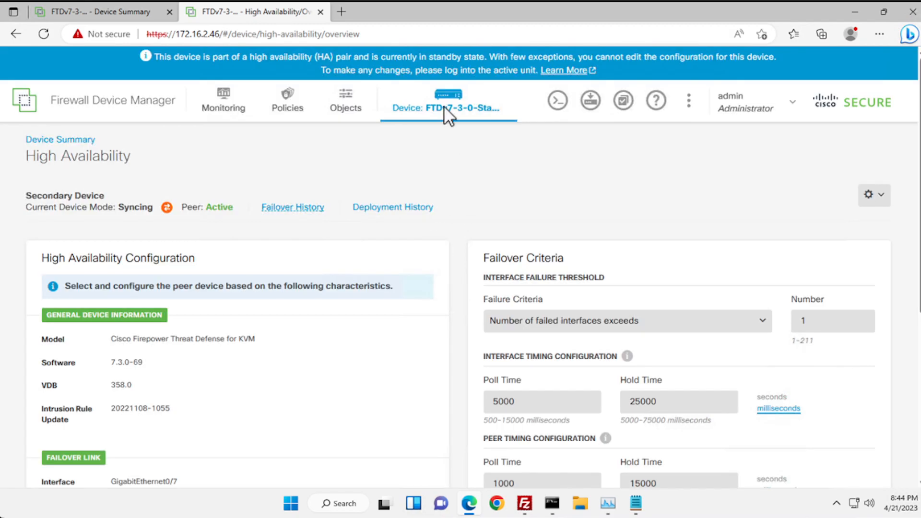
# - Show the Device Summary for the first firewall, 172.16.2.45, reporting Primary Active and Peer Standby
pyautogui.click(451, 108)
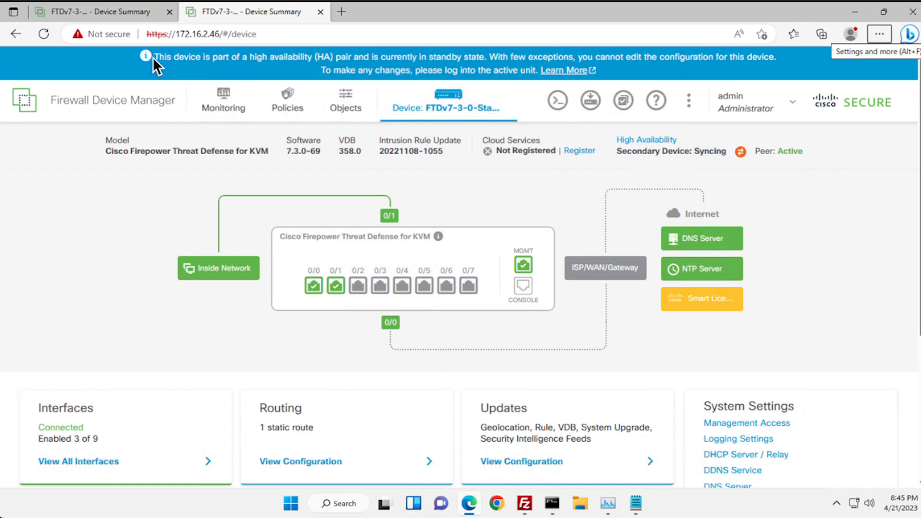
pyautogui.click(107, 13)
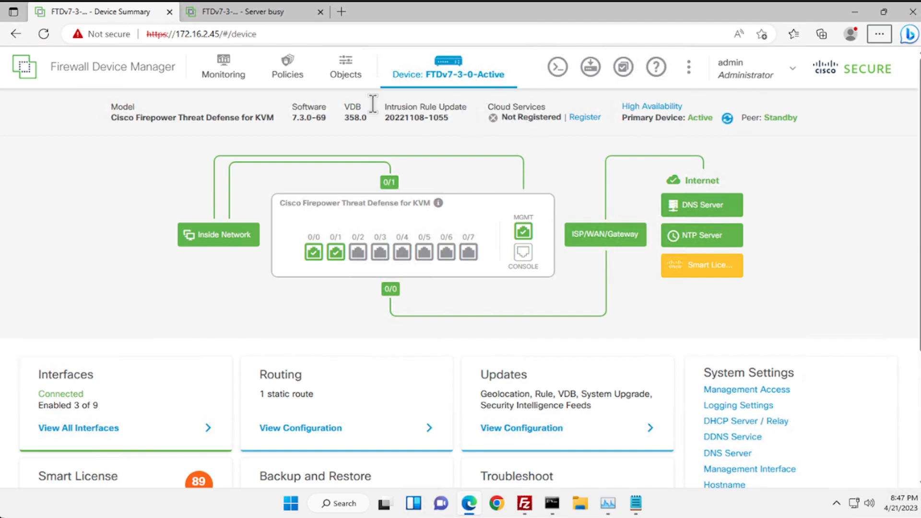
# - Check the standby unit's Server busy page, then open the primary's full list of 9 interfaces
pyautogui.click(234, 13)
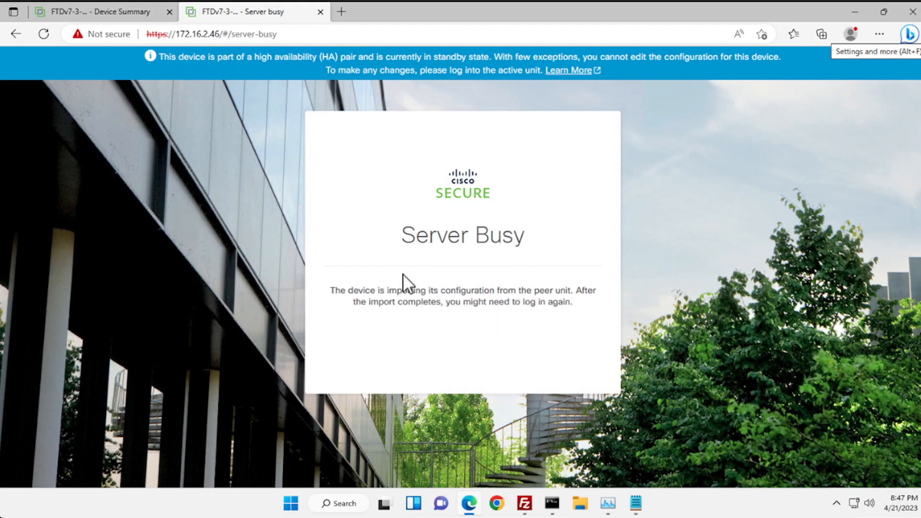
pyautogui.click(95, 11)
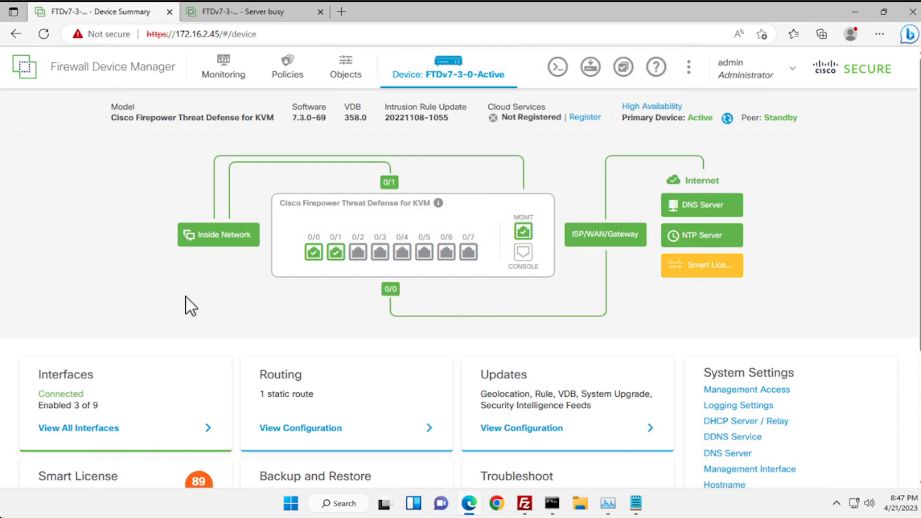
pyautogui.scroll(-1, 186, 296)
pyautogui.scroll(-2, 184, 296)
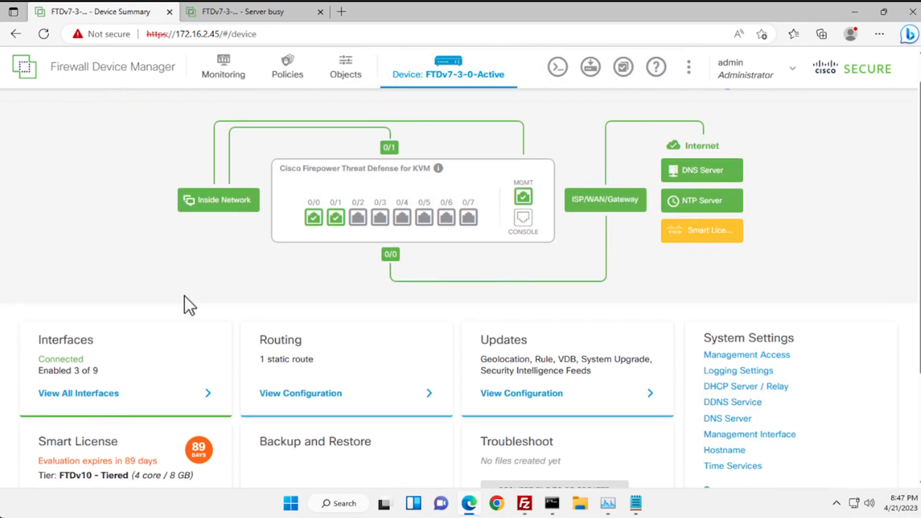
pyautogui.scroll(-2, 183, 291)
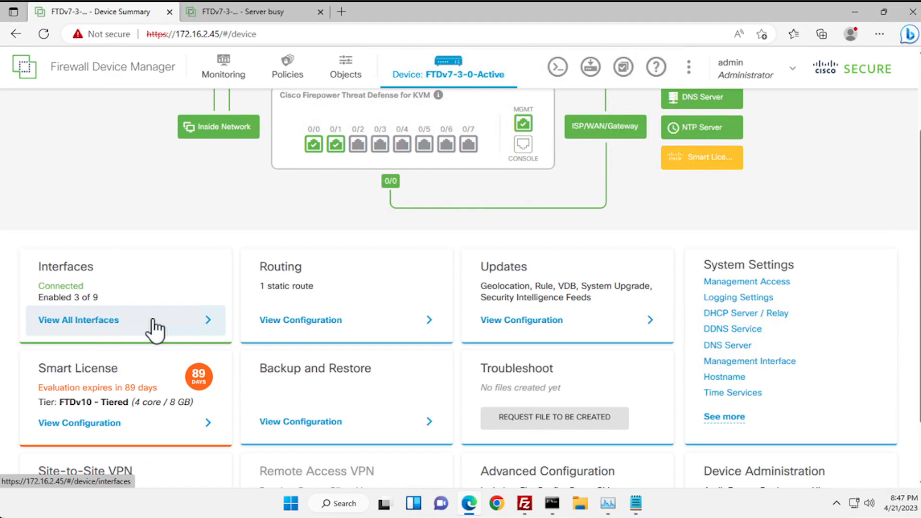
pyautogui.click(154, 330)
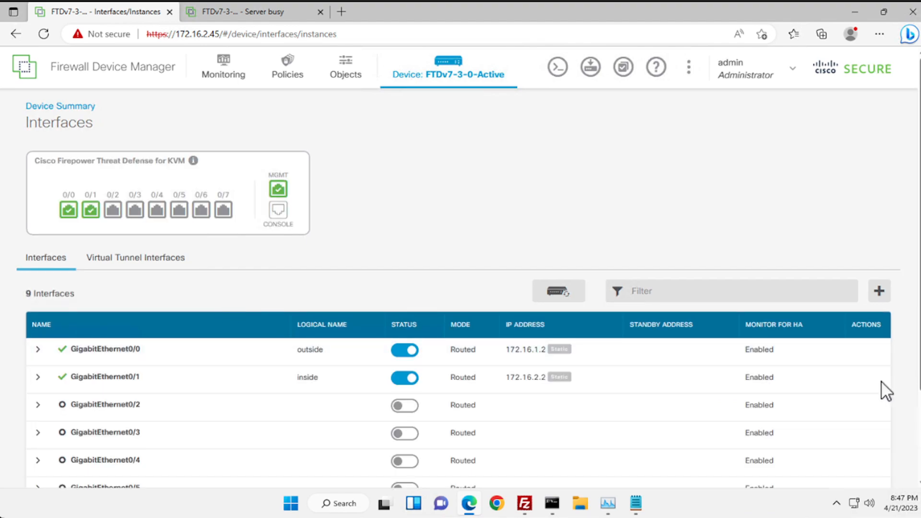
# - Enter standby IP 172.16.2.3 for inside GigabitEthernet0/1 and move to its Advanced MAC Address field
pyautogui.moveTo(878, 379)
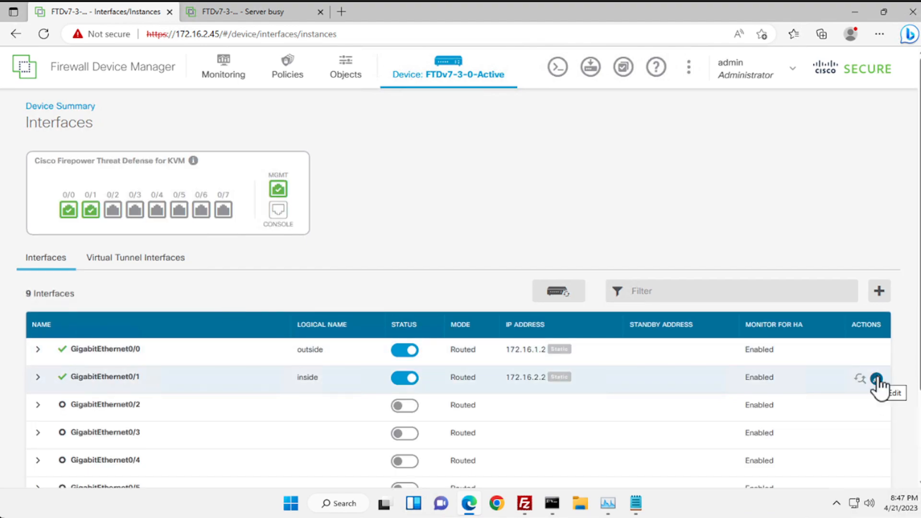
pyautogui.click(877, 379)
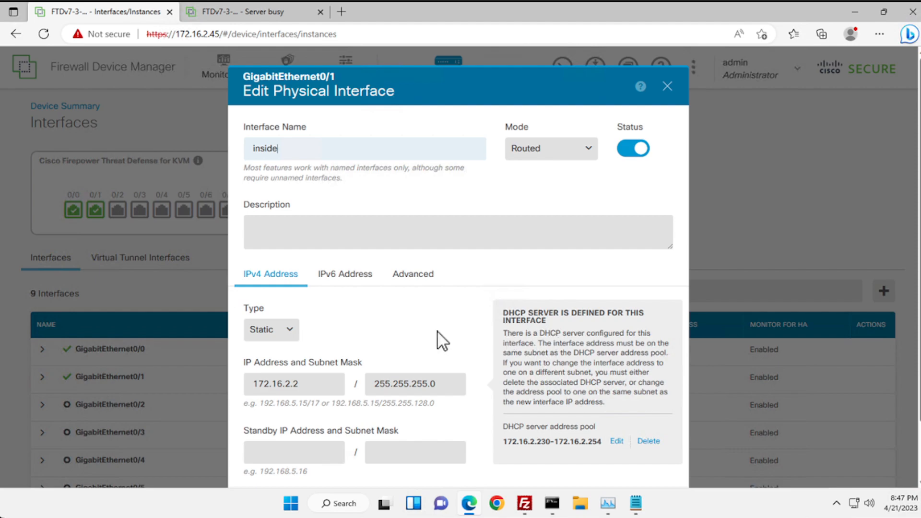
pyautogui.scroll(-1, 415, 312)
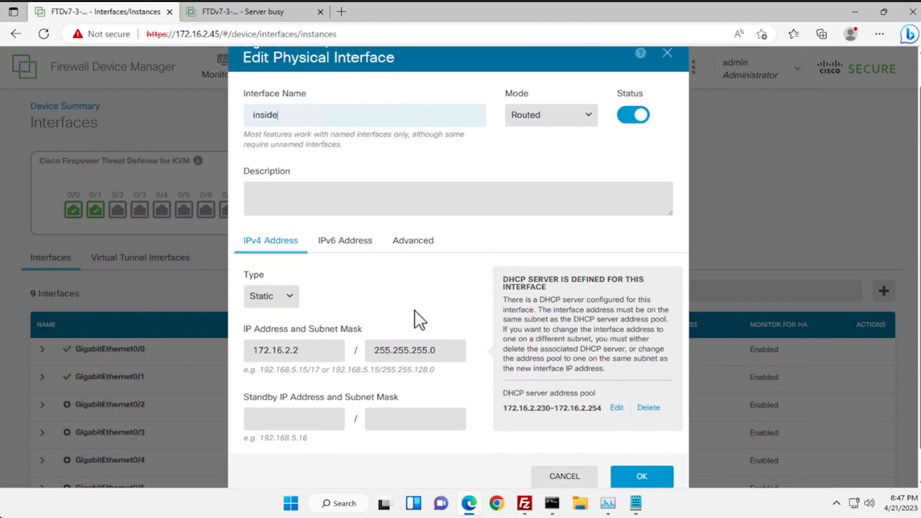
pyautogui.scroll(-1, 420, 320)
pyautogui.click(313, 390)
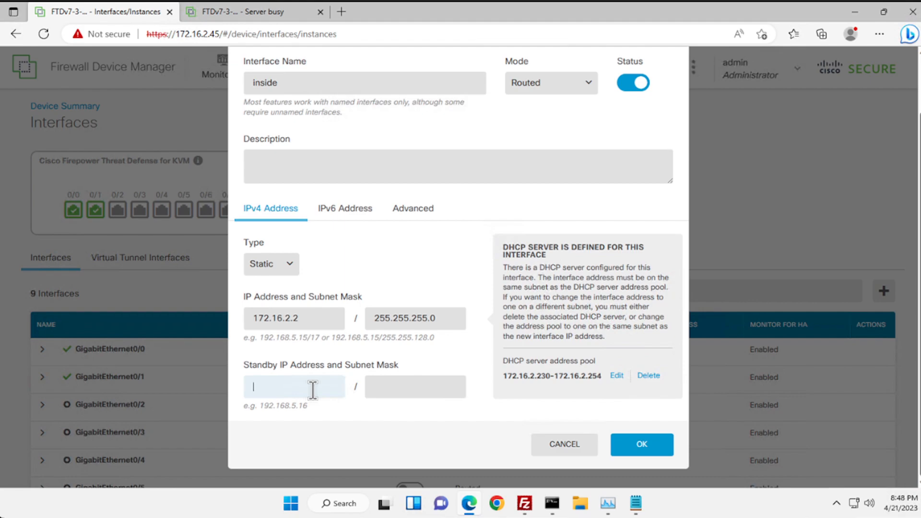
pyautogui.write('172.16.2.3')
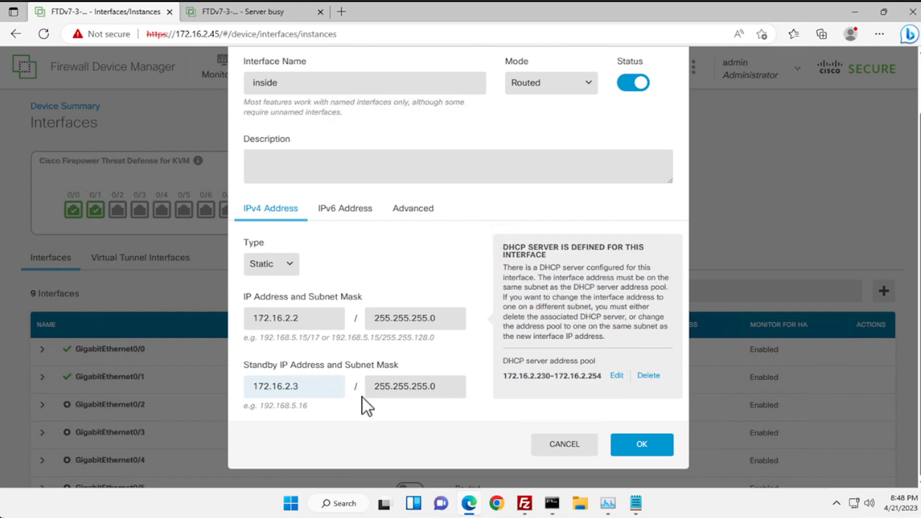
pyautogui.click(414, 220)
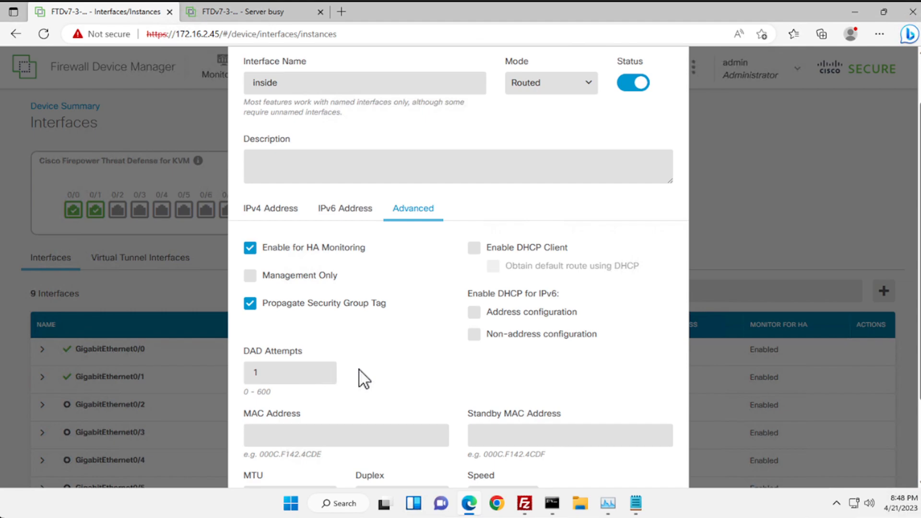
pyautogui.click(361, 440)
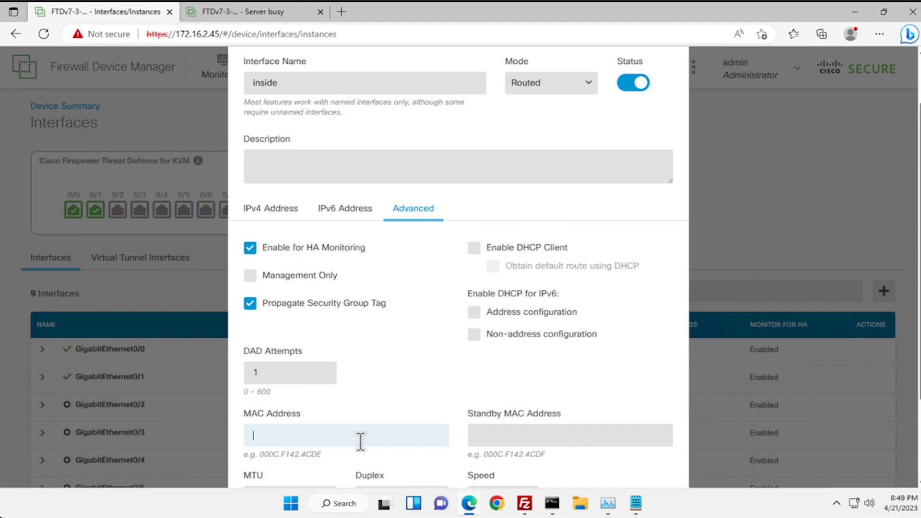
# - Give the inside interface MAC 0E00.0000.2002 and standby MAC 0E00.0000.2003, then save it
pyautogui.write('0E00.0000.22')
pyautogui.press('BackSpace')
pyautogui.write('002')
pyautogui.hotkey('ctrl', 'a')
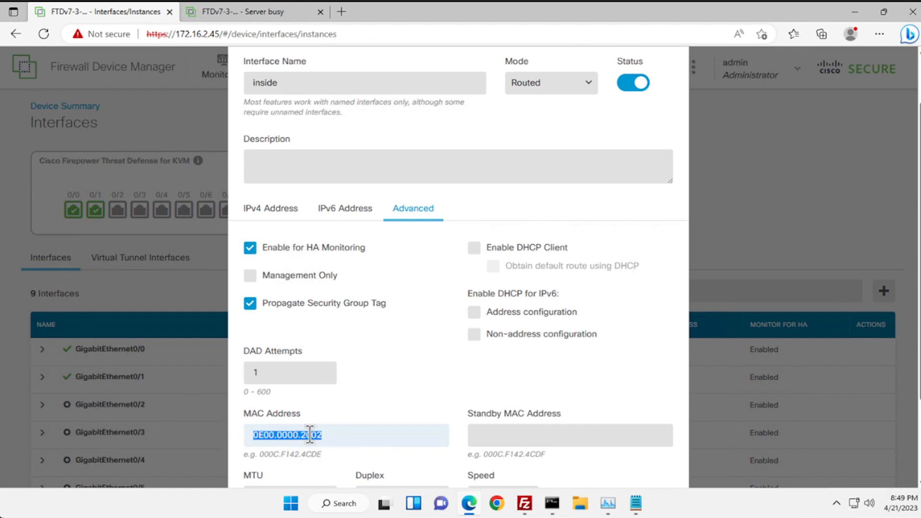
pyautogui.click(486, 438)
pyautogui.write('0')
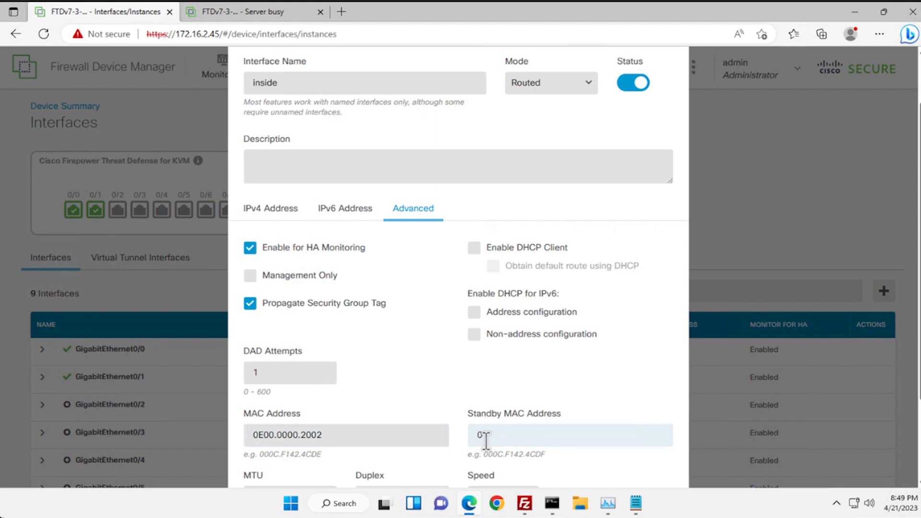
pyautogui.write('E00.0000.2003')
pyautogui.scroll(-2, 451, 367)
pyautogui.scroll(-2, 451, 367)
pyautogui.scroll(5, 451, 367)
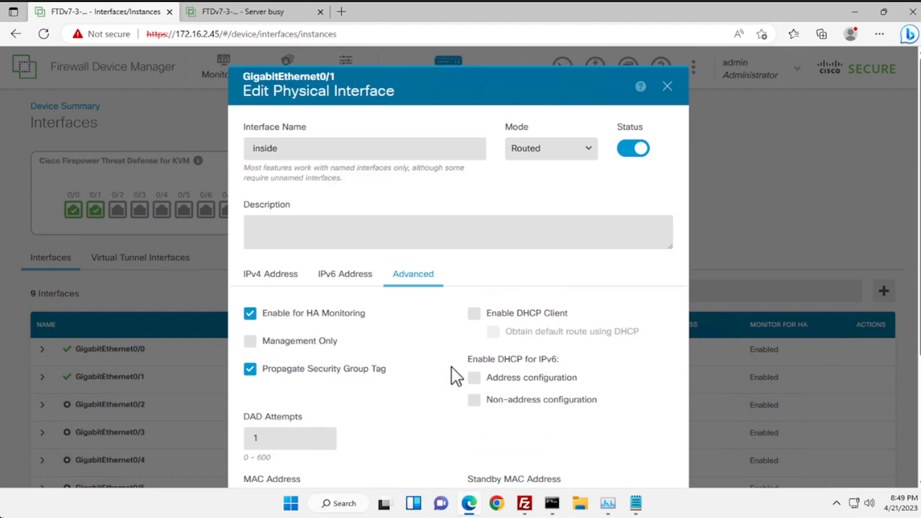
pyautogui.scroll(-5, 528, 374)
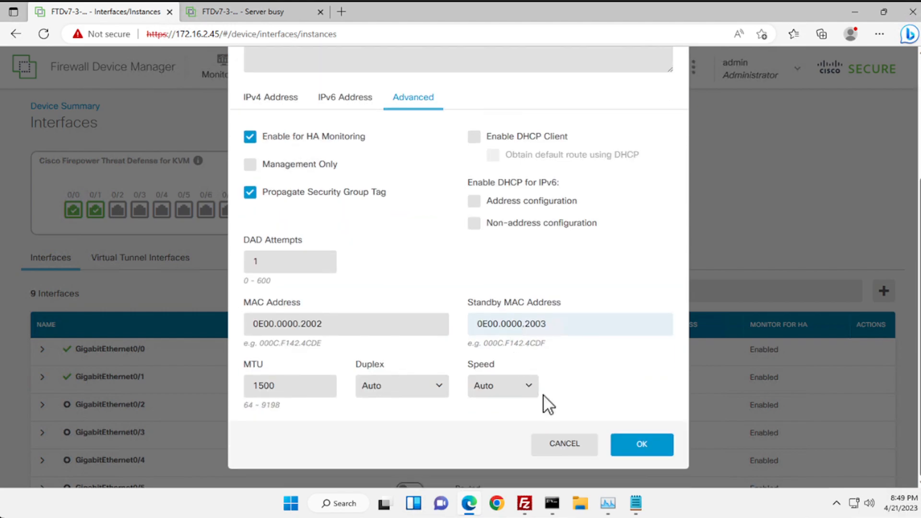
pyautogui.click(631, 445)
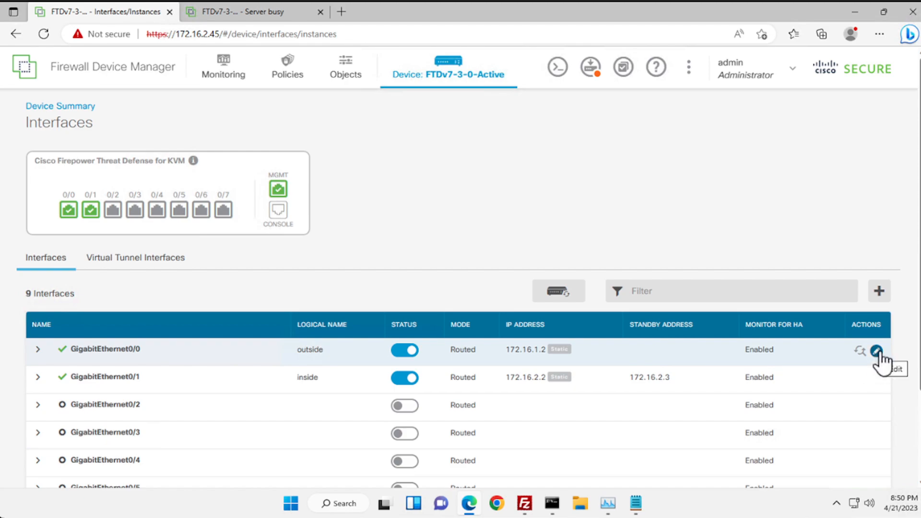
# - Edit the outside interface GigabitEthernet0/0, currently at 172.16.1.2/255.255.255.0
pyautogui.click(877, 352)
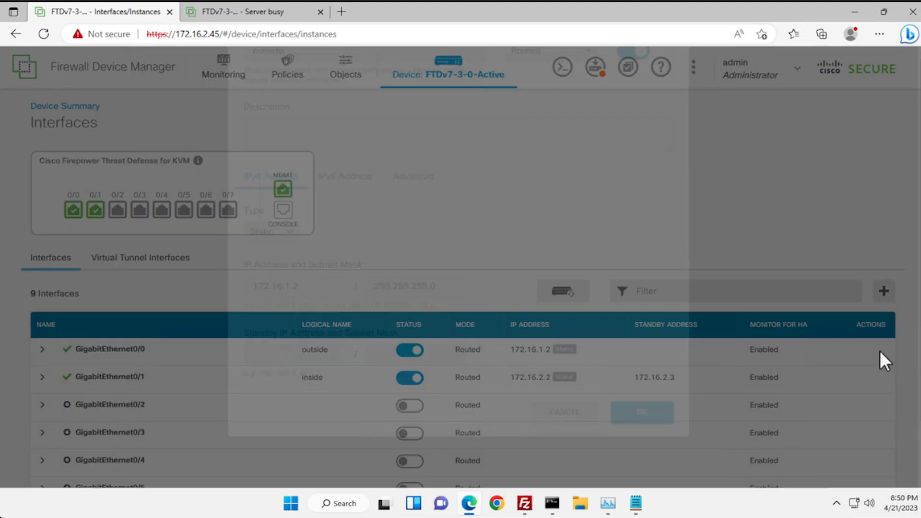
# - Enter standby IP 172.16.1.3 for the outside interface and show its Advanced settings
pyautogui.click(310, 451)
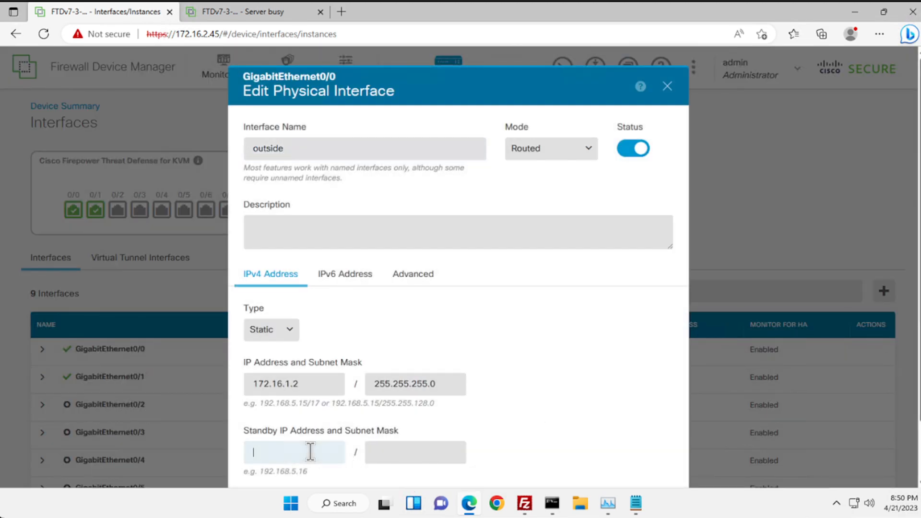
pyautogui.write('172')
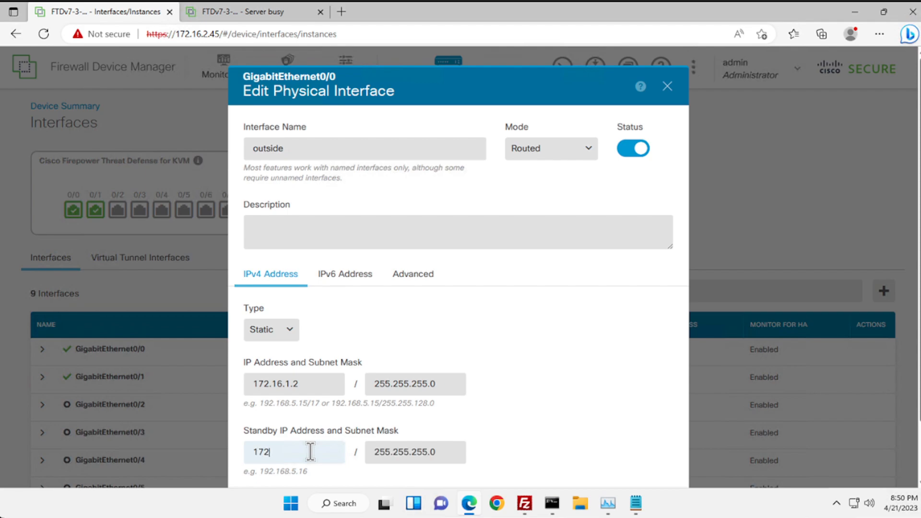
pyautogui.write('.16.1.3')
pyautogui.scroll(-1, 411, 422)
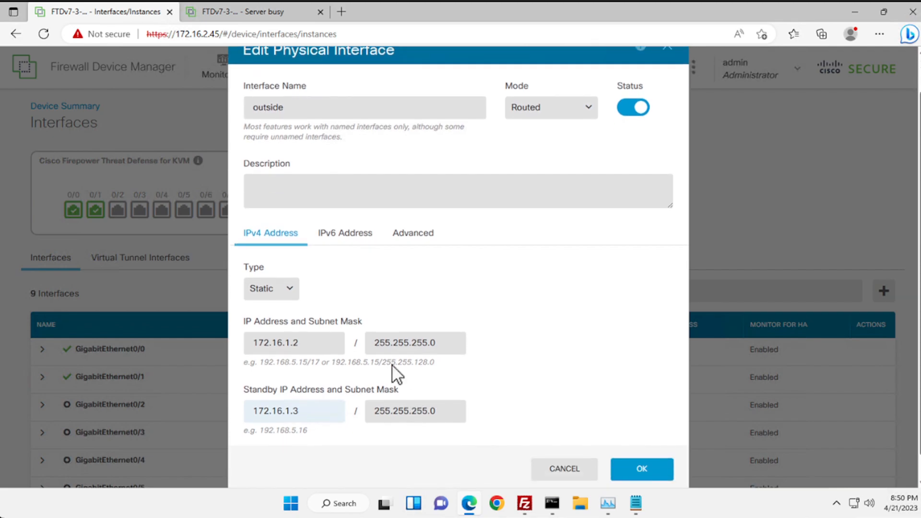
pyautogui.click(414, 240)
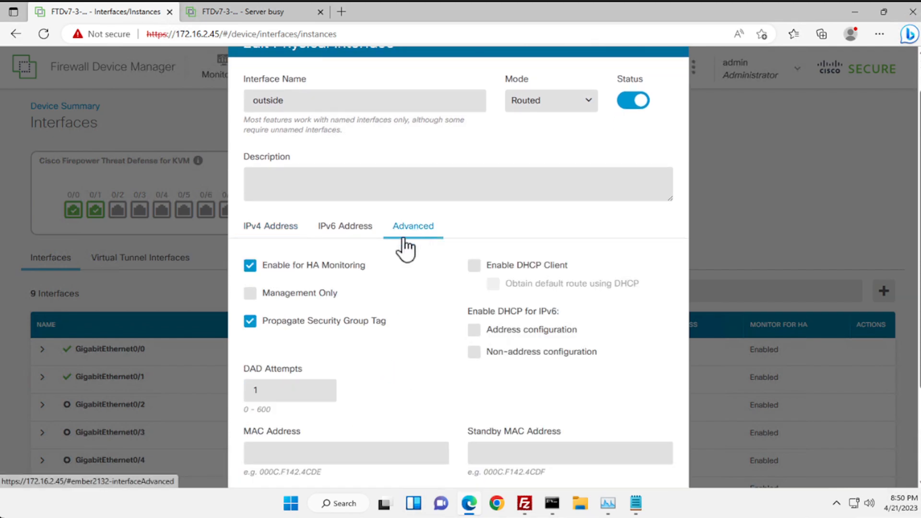
# - Enter outside interface MAC 0E00.0000.1002 and standby MAC 0E00.0000.1003
pyautogui.click(335, 451)
pyautogui.write('0')
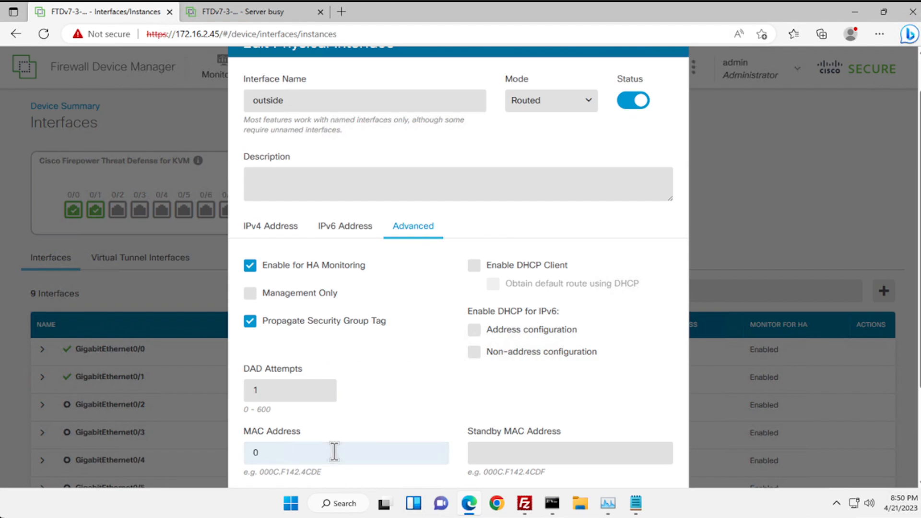
pyautogui.write('E00.0000.1002')
pyautogui.press('Tab')
pyautogui.write('0E')
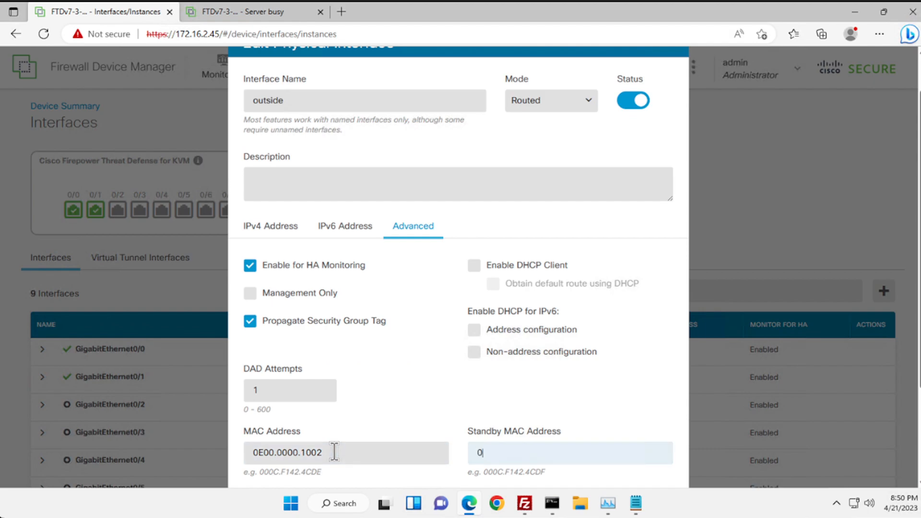
pyautogui.write('00.0000.1003')
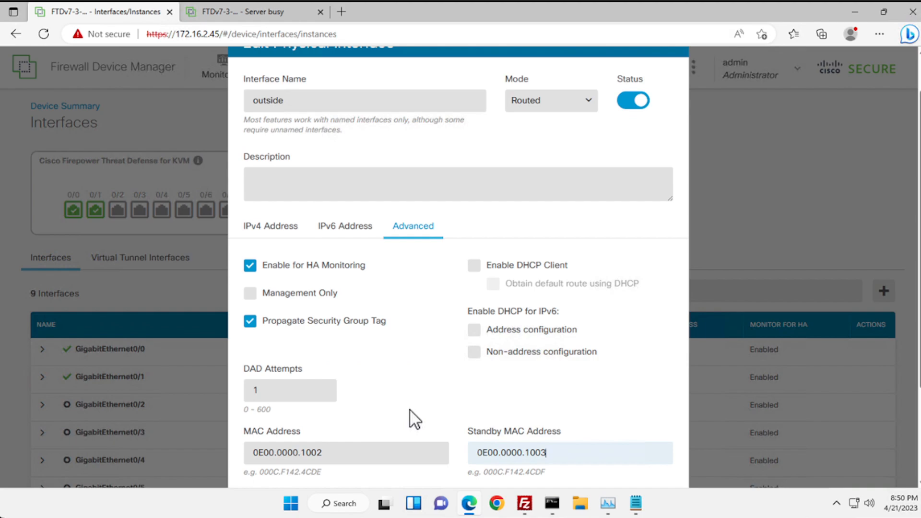
pyautogui.click(391, 405)
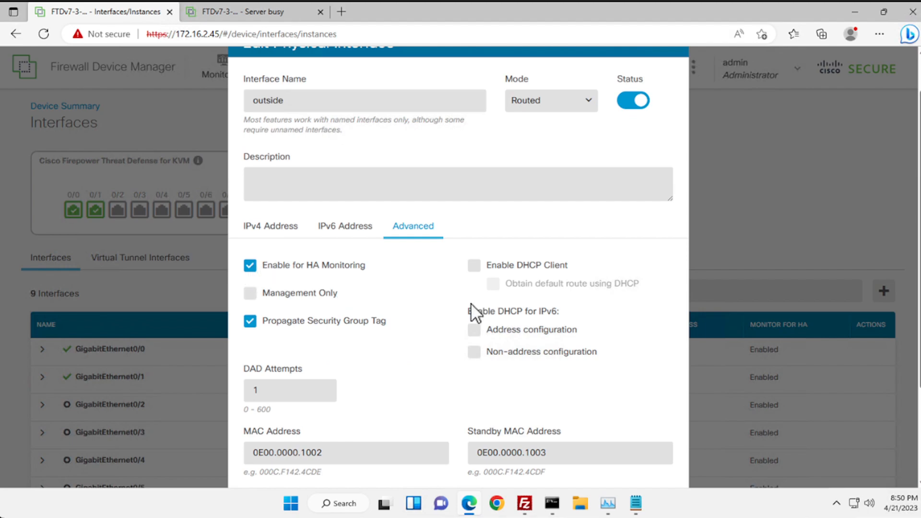
pyautogui.scroll(-3, 390, 283)
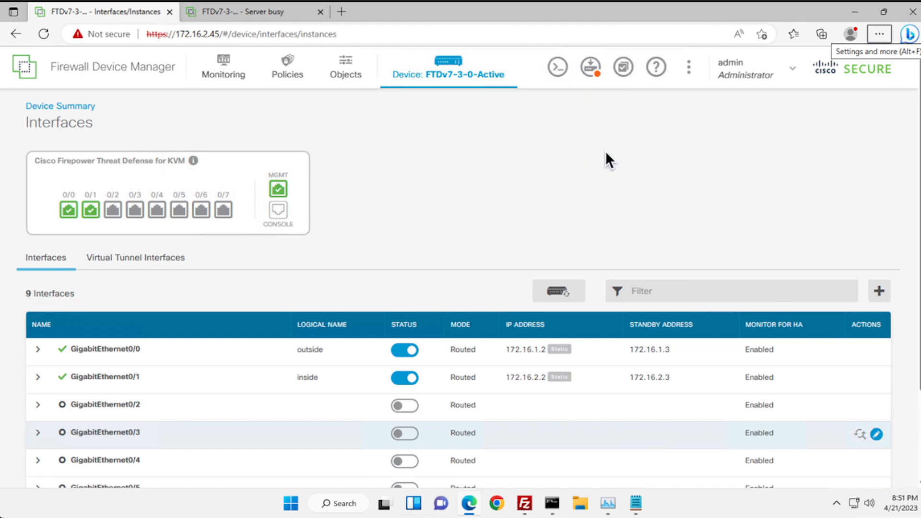
# - Open the pending deployment changes and dismiss the stray Windows Start menu
pyautogui.click(594, 73)
pyautogui.press('super')
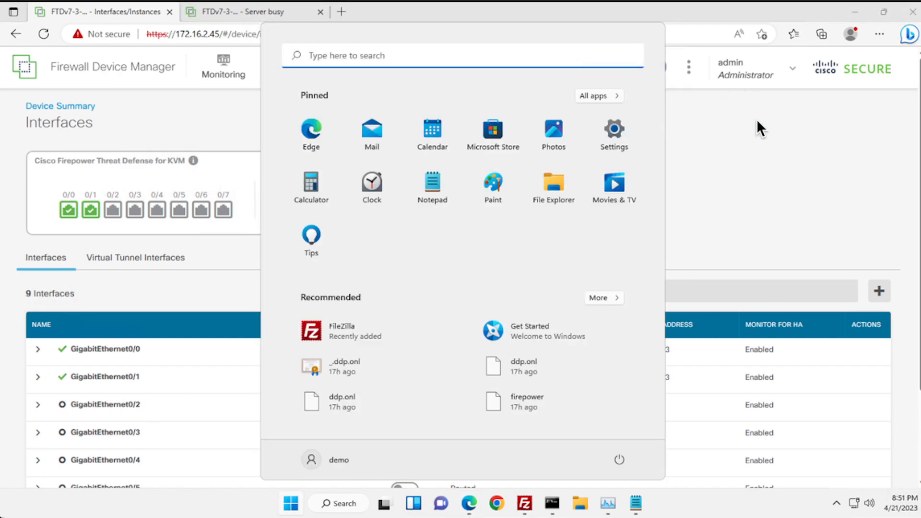
pyautogui.click(724, 123)
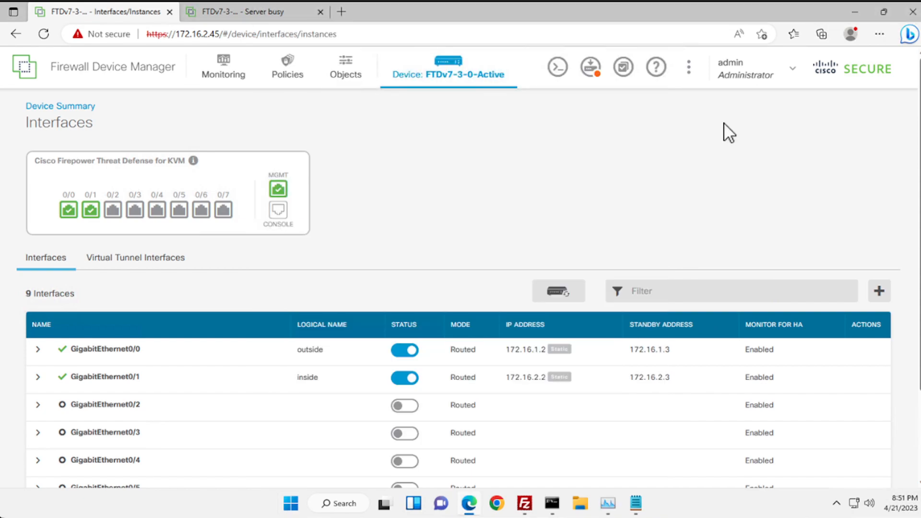
# - Review the outside interface's pending standby IP, MAC and standby MAC changes
pyautogui.click(589, 68)
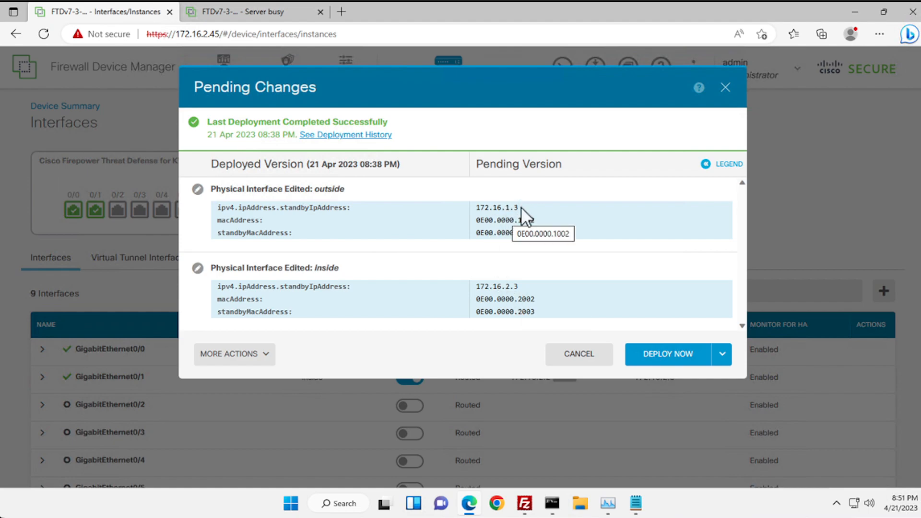
pyautogui.moveTo(520, 208); pyautogui.dragTo(463, 209)
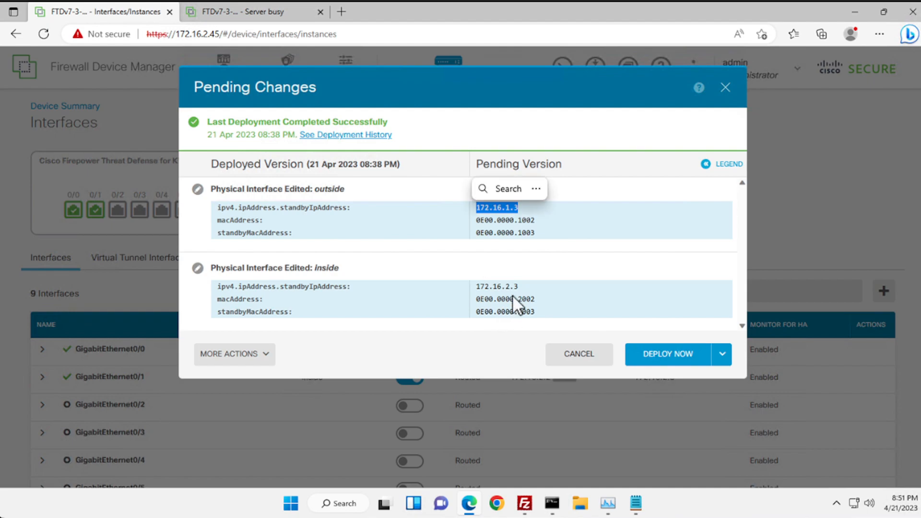
pyautogui.moveTo(545, 223); pyautogui.dragTo(480, 220)
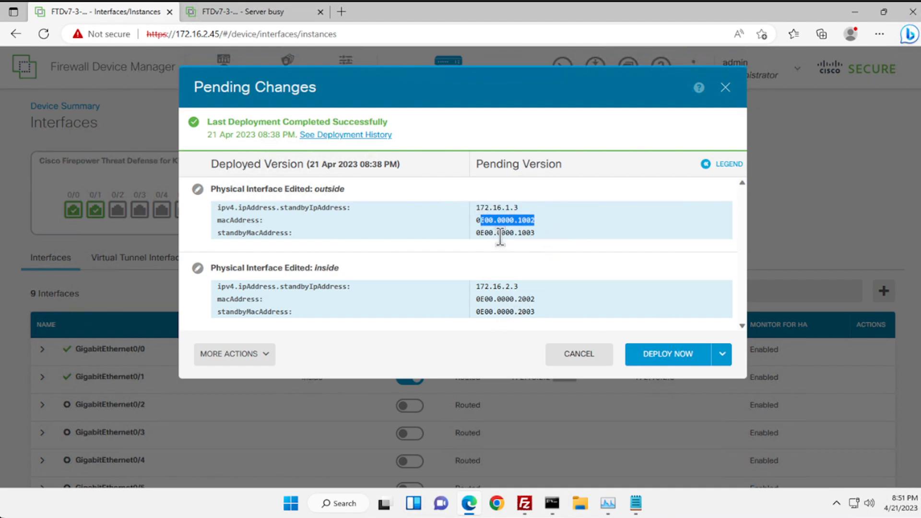
pyautogui.moveTo(535, 233); pyautogui.dragTo(467, 232)
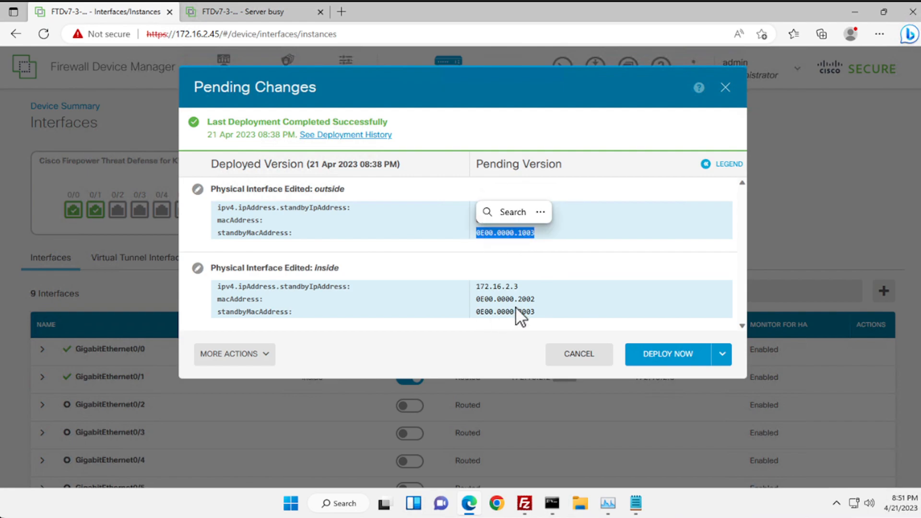
# - Deploy the interface changes now and confirm nothing remains pending
pyautogui.click(679, 355)
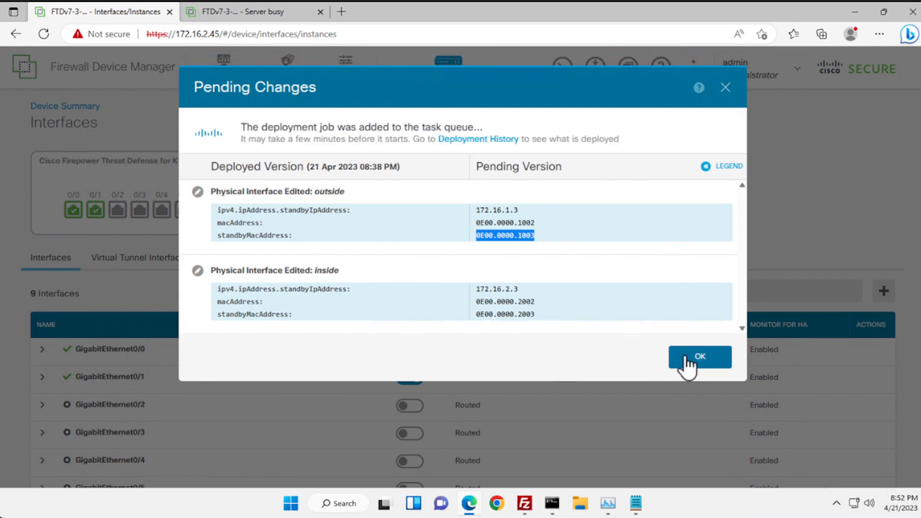
pyautogui.click(689, 362)
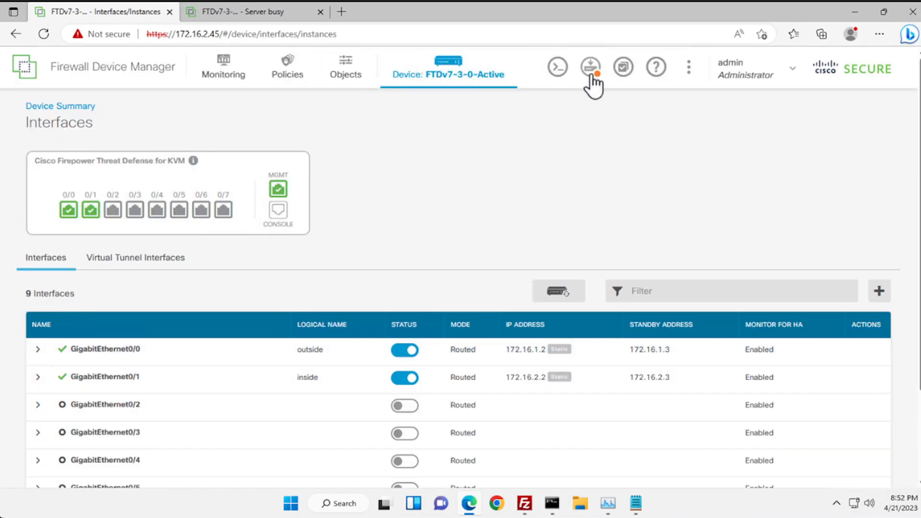
pyautogui.click(591, 73)
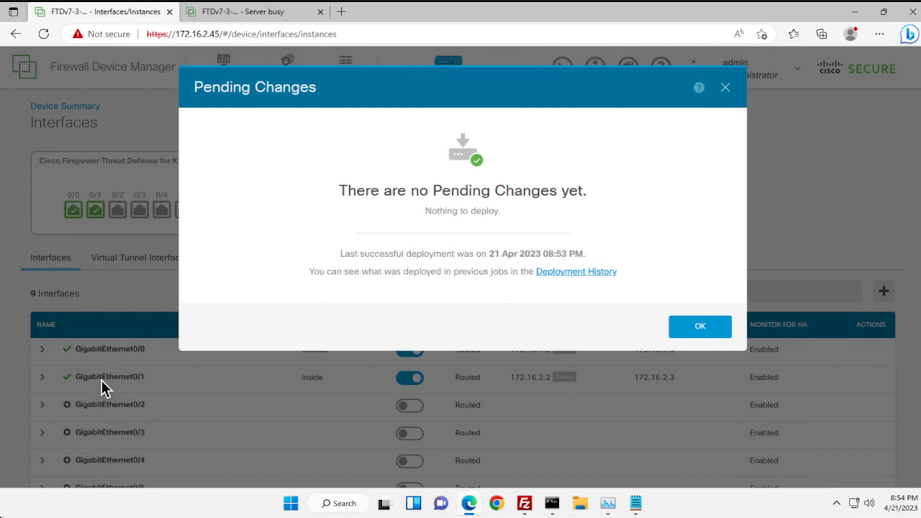
pyautogui.click(686, 325)
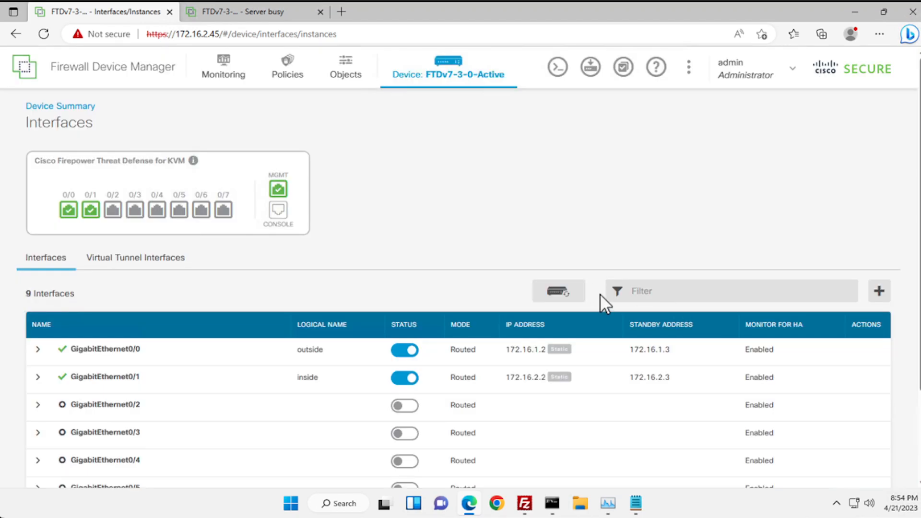
# - Show the FTDv7-3-0-Active device summary with the primary Active and its peer Standby
pyautogui.click(447, 77)
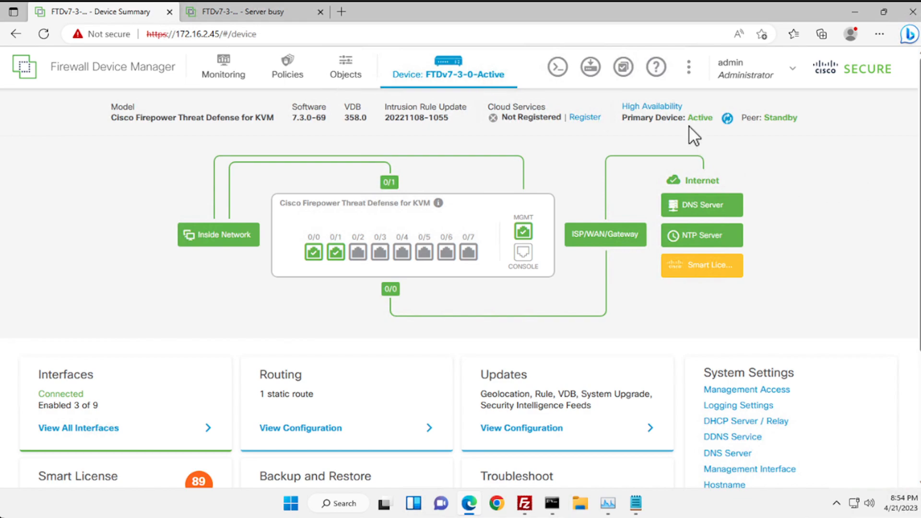
pyautogui.moveTo(727, 119)
pyautogui.click(658, 113)
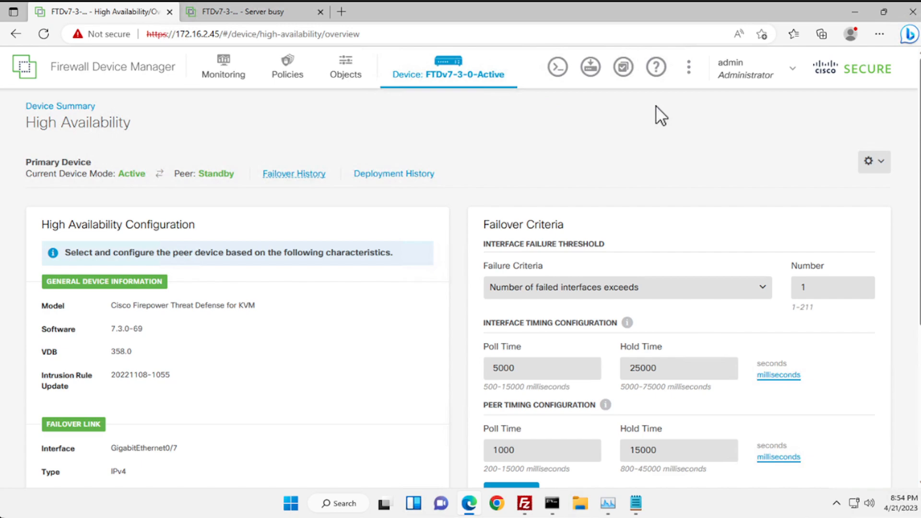
pyautogui.press('alt')
pyautogui.scroll(-2, 379, 288)
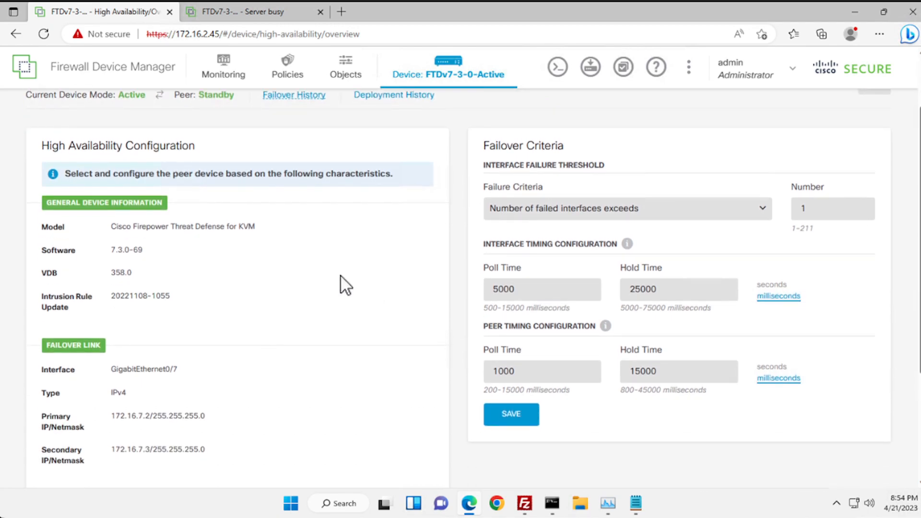
pyautogui.scroll(-1, 147, 278)
pyautogui.moveTo(111, 228); pyautogui.dragTo(163, 228)
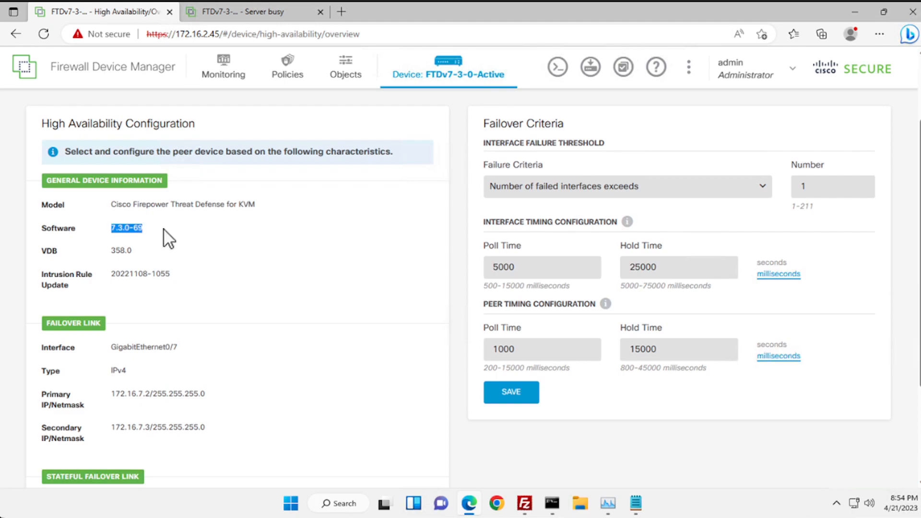
pyautogui.click(144, 251)
pyautogui.moveTo(115, 250); pyautogui.dragTo(112, 251)
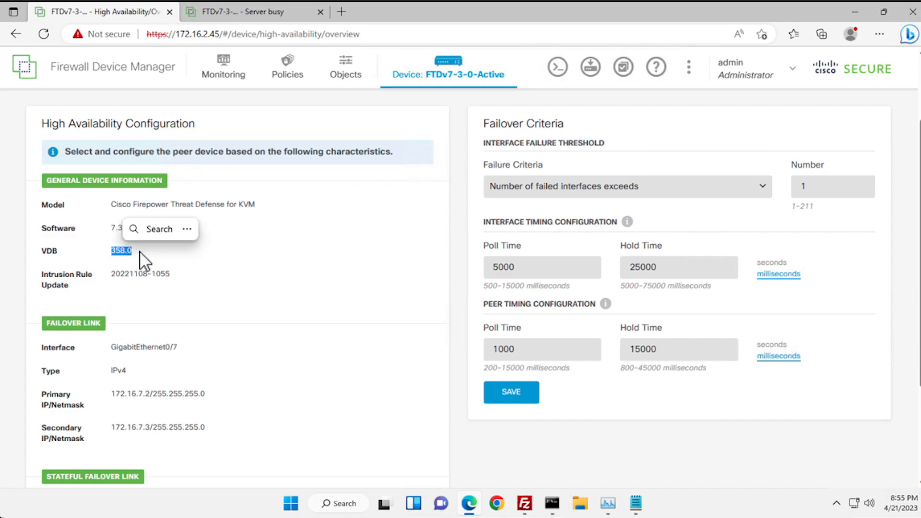
pyautogui.click(140, 252)
pyautogui.scroll(-1, 140, 252)
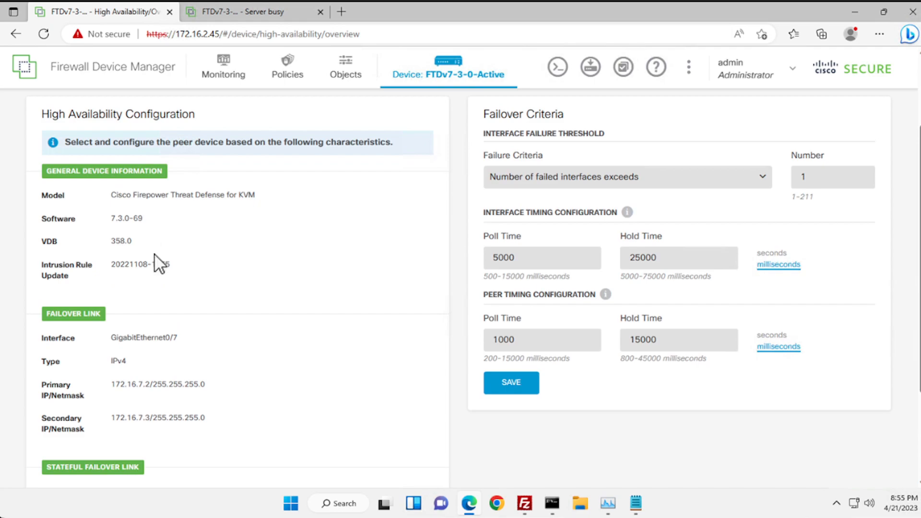
pyautogui.moveTo(178, 264); pyautogui.dragTo(115, 263)
pyautogui.click(140, 269)
pyautogui.scroll(-1, 140, 280)
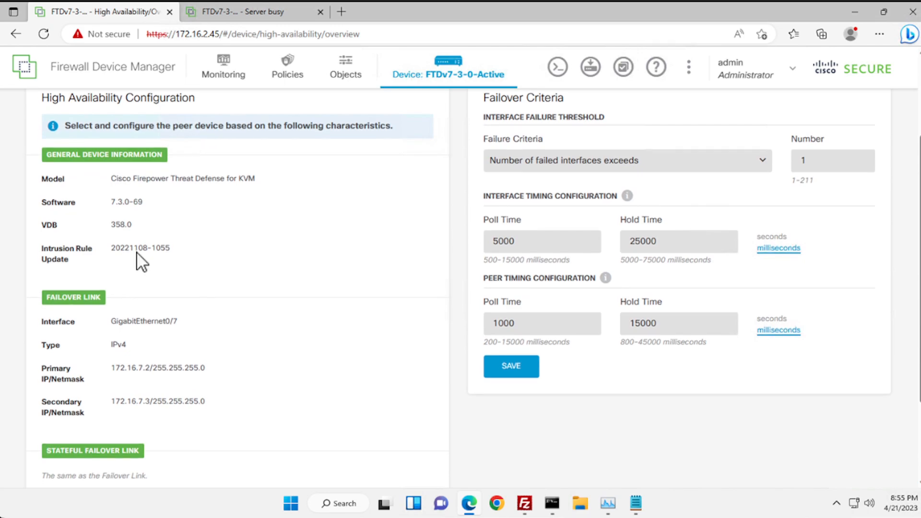
pyautogui.scroll(-1, 169, 288)
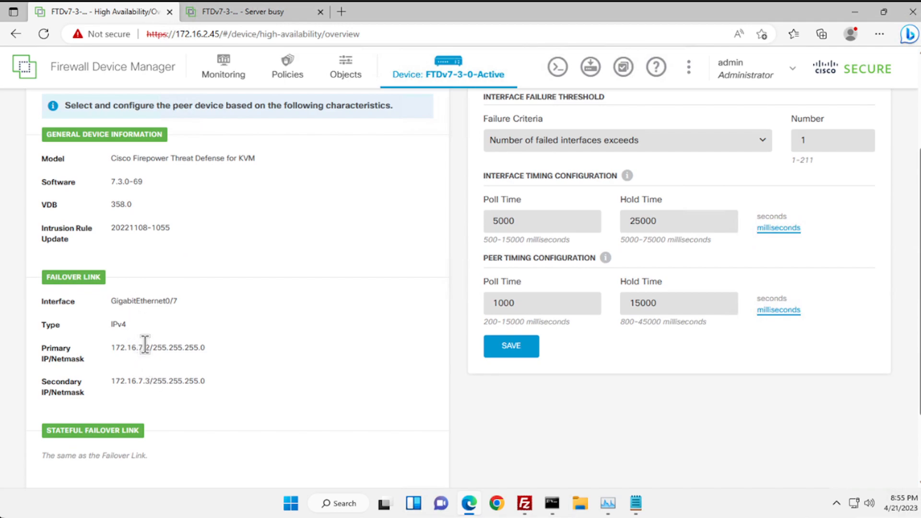
pyautogui.moveTo(211, 347); pyautogui.dragTo(94, 364)
pyautogui.moveTo(212, 381); pyautogui.dragTo(102, 380)
pyautogui.click(161, 434)
pyautogui.scroll(-1, 167, 456)
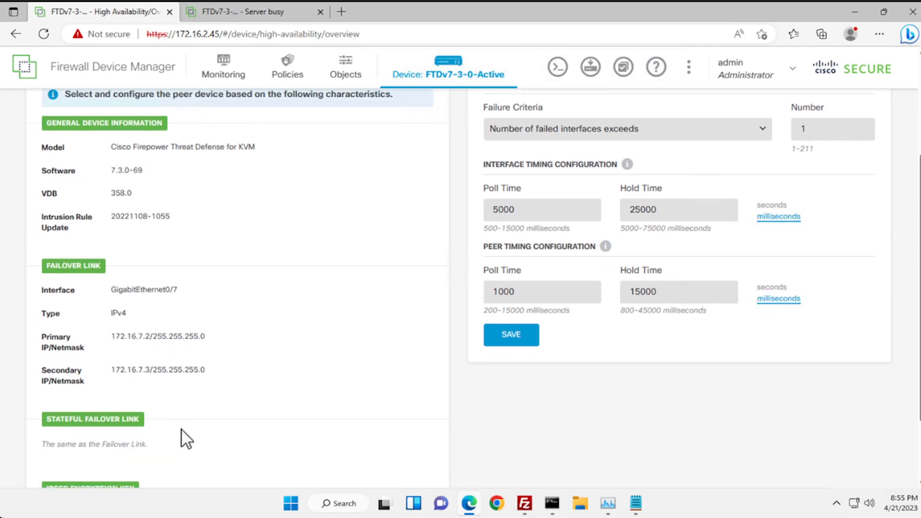
pyautogui.scroll(-3, 183, 430)
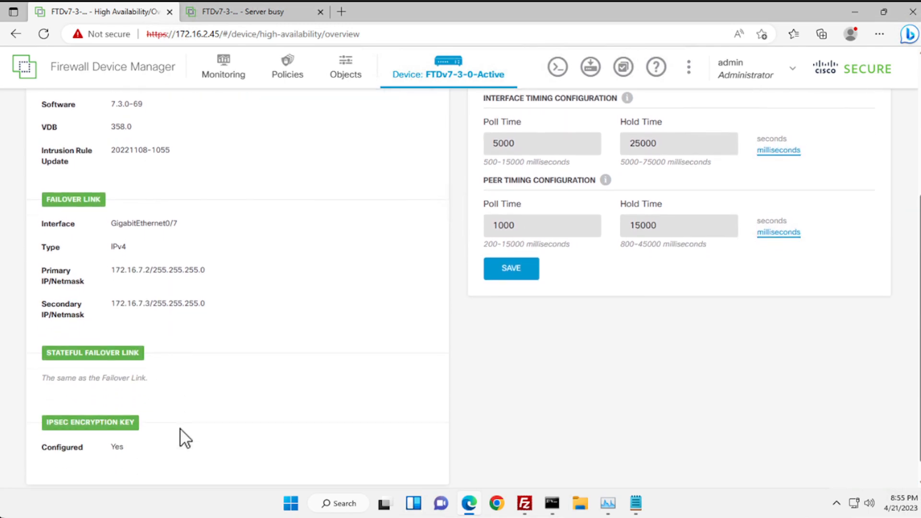
pyautogui.scroll(-1, 180, 428)
pyautogui.moveTo(125, 425); pyautogui.dragTo(49, 432)
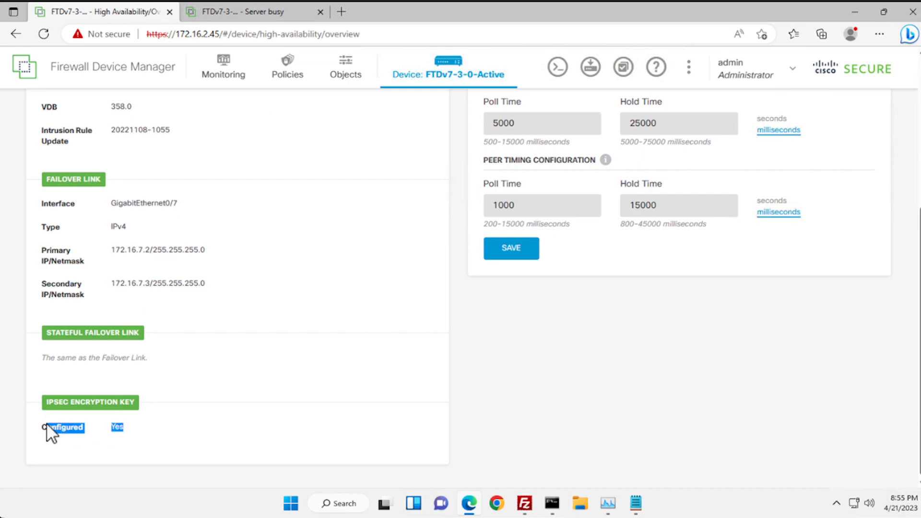
pyautogui.click(246, 390)
pyautogui.scroll(10, 245, 386)
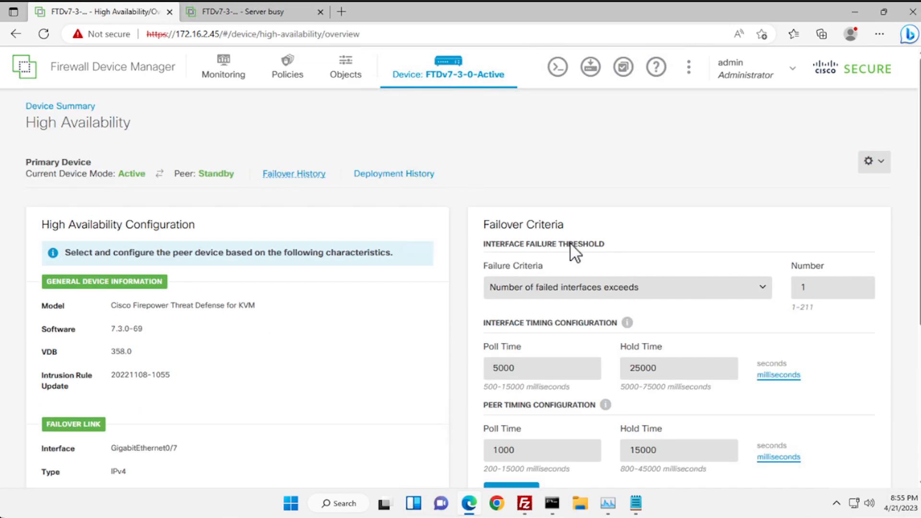
pyautogui.click(707, 171)
pyautogui.press('alt')
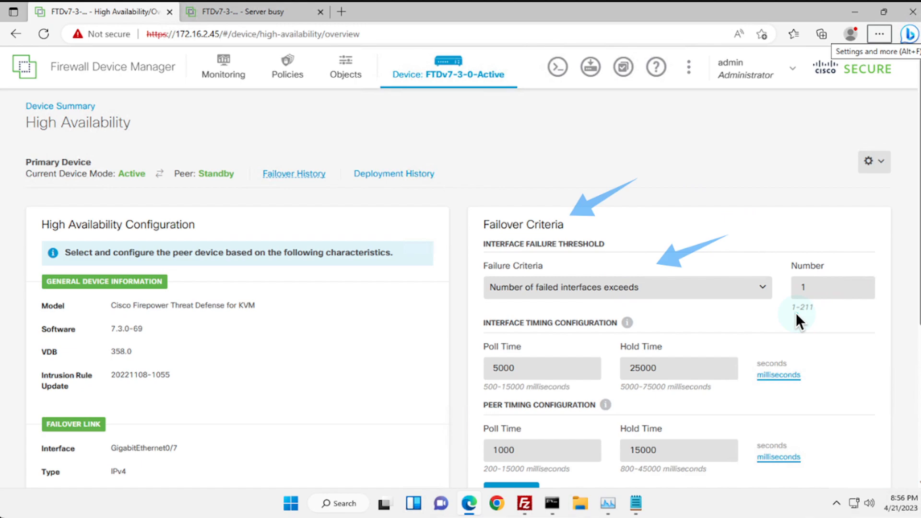
pyautogui.click(785, 288)
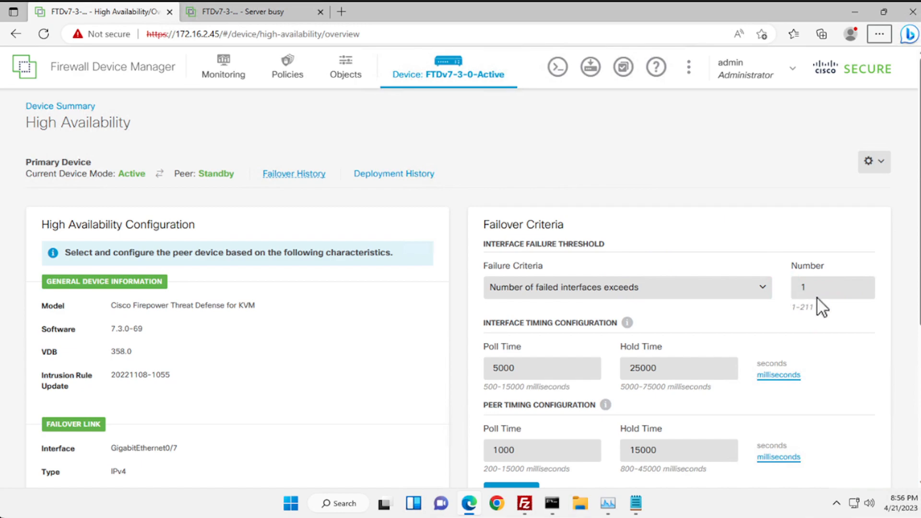
pyautogui.scroll(-1, 820, 329)
pyautogui.scroll(-2, 822, 330)
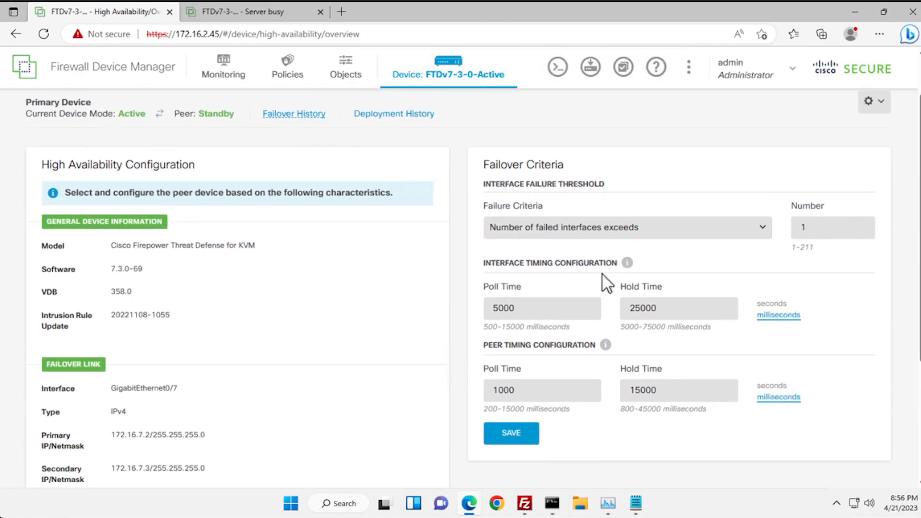
pyautogui.press('alt')
# - Leave the Interface Timing details and return to the FTDv7-3-0-Active Device Summary
pyautogui.moveTo(627, 263)
pyautogui.press('alt')
pyautogui.click(456, 74)
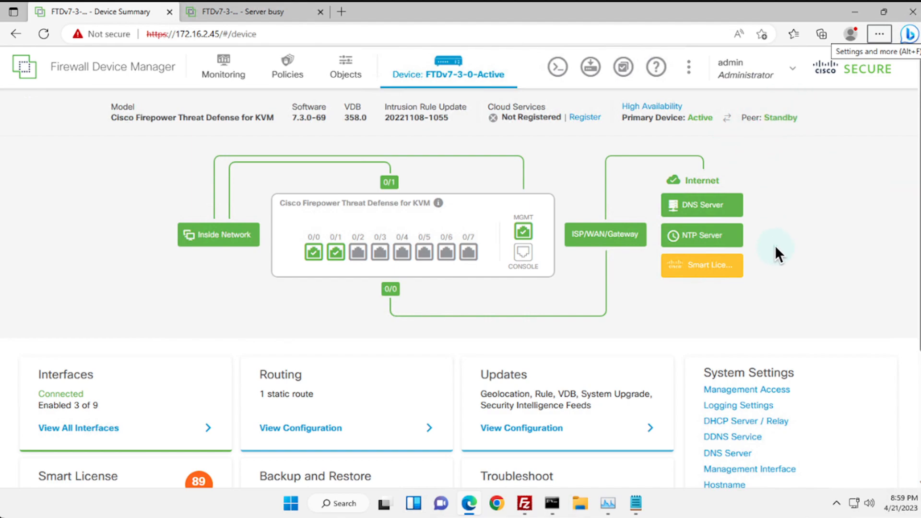
# - Quickconnect FileZilla to ftp.nluug.nl, accepting the insecure plain FTP warning
pyautogui.click(524, 504)
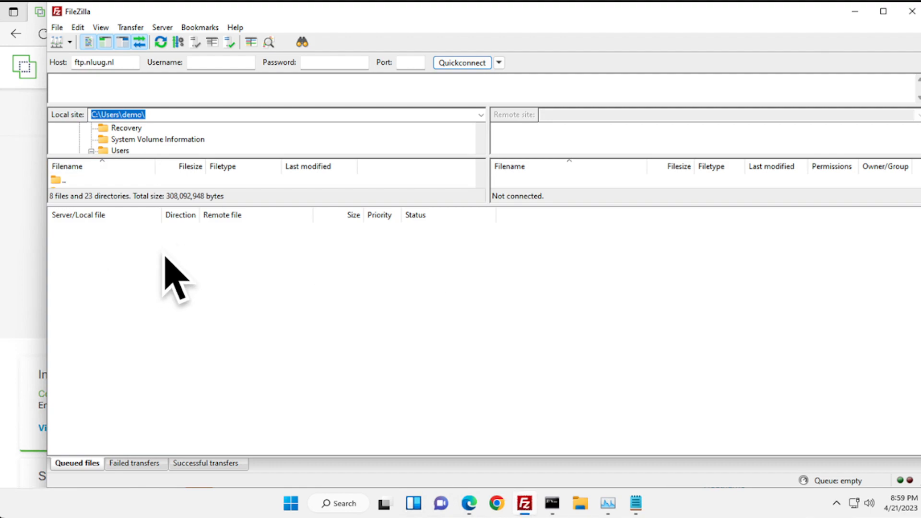
pyautogui.click(468, 62)
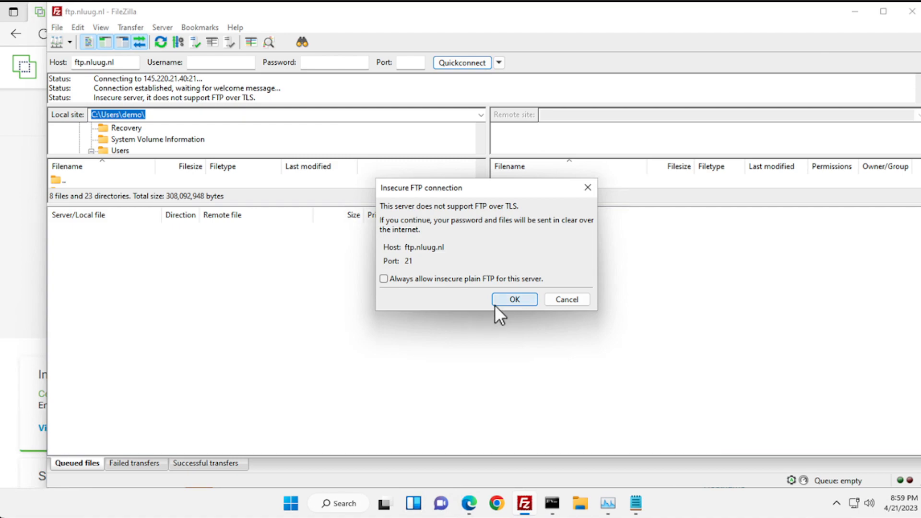
pyautogui.click(500, 302)
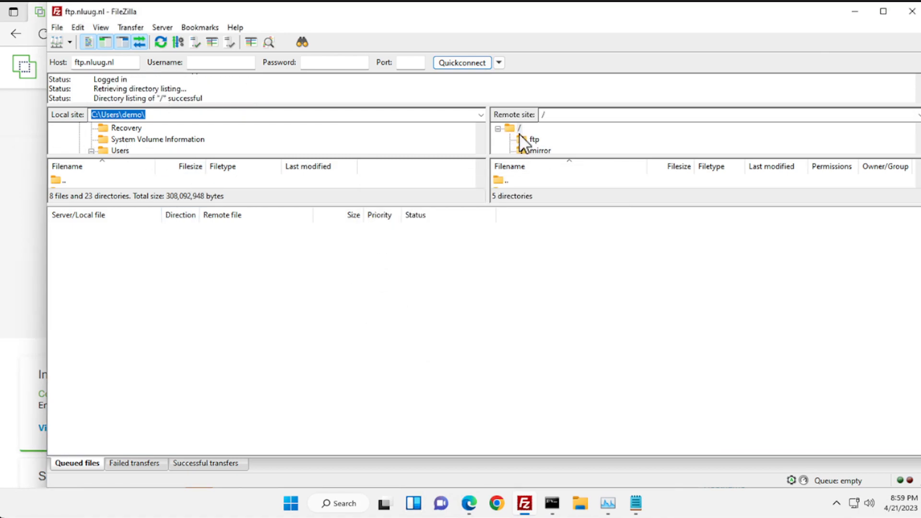
# - Enlarge the file panes and browse from pub to /vol/4/linux-debian on the server
pyautogui.click(532, 150)
pyautogui.press('Down')
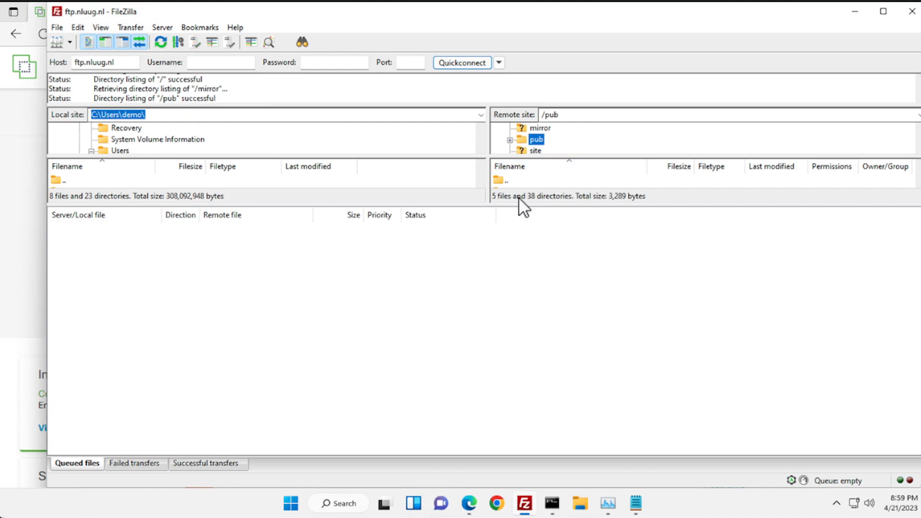
pyautogui.moveTo(520, 205); pyautogui.dragTo(522, 332)
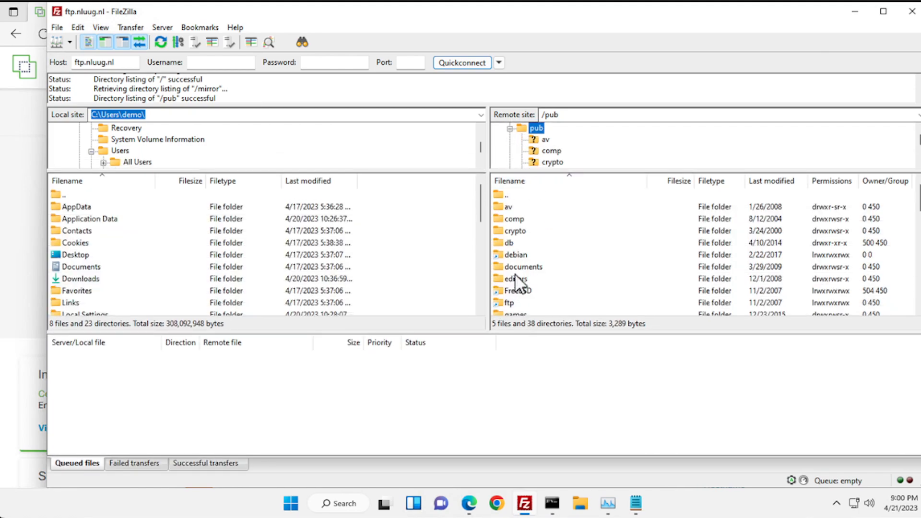
pyautogui.moveTo(556, 171); pyautogui.dragTo(547, 266)
pyautogui.click(510, 129)
pyautogui.click(535, 140)
pyautogui.click(536, 161)
pyautogui.click(510, 162)
pyautogui.click(551, 220)
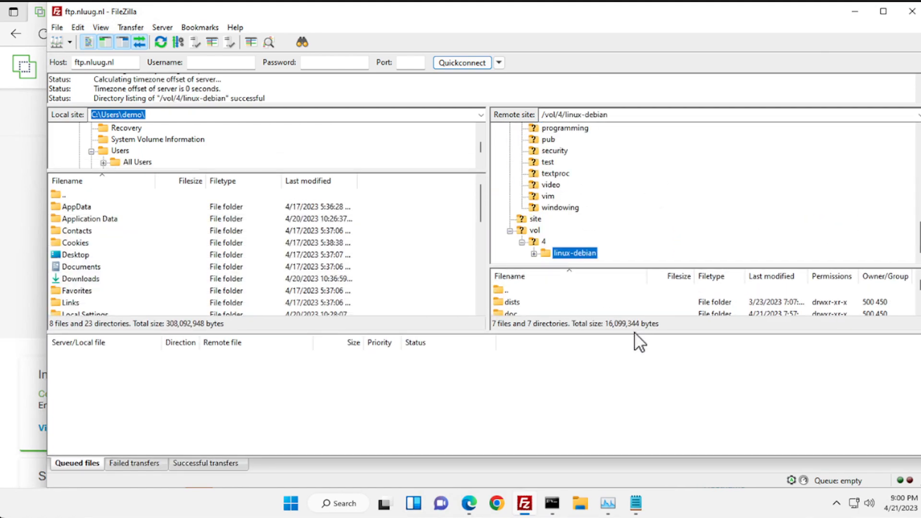
pyautogui.moveTo(637, 332); pyautogui.dragTo(635, 406)
pyautogui.click(534, 253)
pyautogui.click(577, 231)
pyautogui.click(534, 173)
pyautogui.moveTo(920, 240); pyautogui.dragTo(917, 264)
# - Queue the linux-debian folder for download, then clear the download queue
pyautogui.rightClick(579, 254)
pyautogui.click(602, 262)
pyautogui.moveTo(350, 407); pyautogui.dragTo(269, 207)
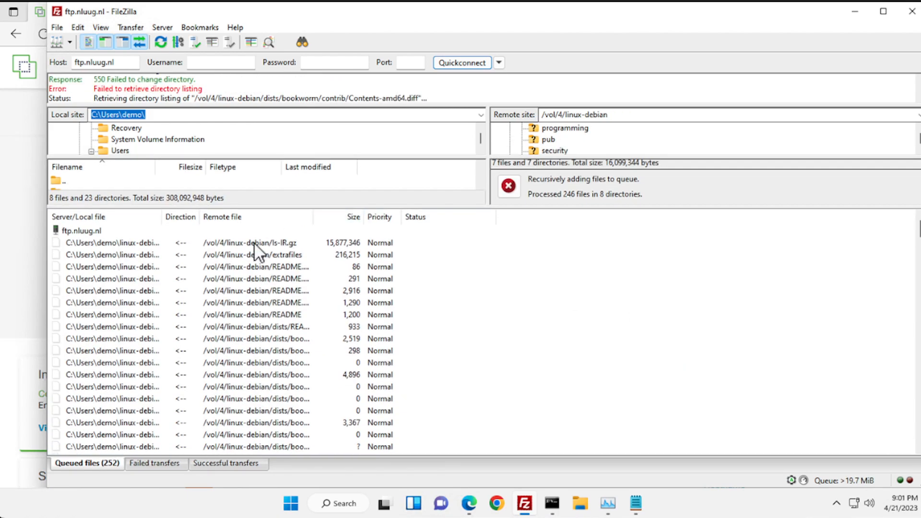
pyautogui.click(255, 244)
pyautogui.scroll(-5, 328, 262)
pyautogui.scroll(5, 328, 261)
pyautogui.rightClick(79, 243)
pyautogui.click(111, 266)
# - Clear the refilled queue until empty and go back to the server's root folder
pyautogui.rightClick(101, 243)
pyautogui.click(135, 267)
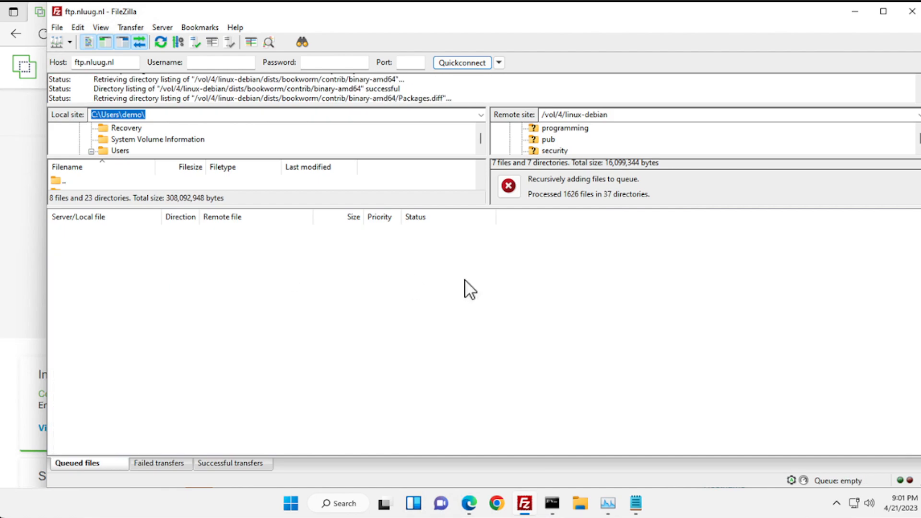
pyautogui.rightClick(130, 243)
pyautogui.click(197, 263)
pyautogui.click(118, 63)
pyautogui.press('Return')
pyautogui.click(527, 310)
pyautogui.rightClick(331, 247)
pyautogui.click(363, 268)
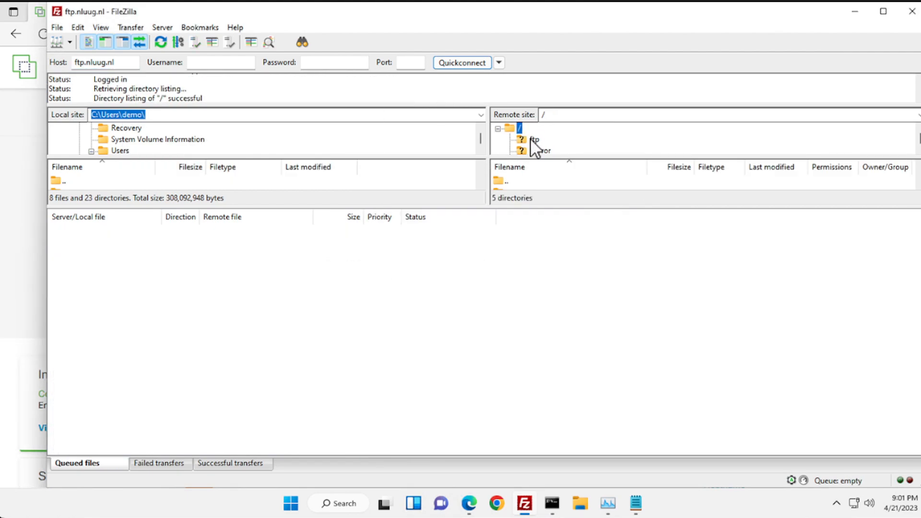
# - Browse to linux-debian/dists/bullseye/main and download Contents-amd64.gz
pyautogui.moveTo(441, 211); pyautogui.dragTo(440, 323)
pyautogui.click(504, 207)
pyautogui.click(528, 138)
pyautogui.click(509, 255)
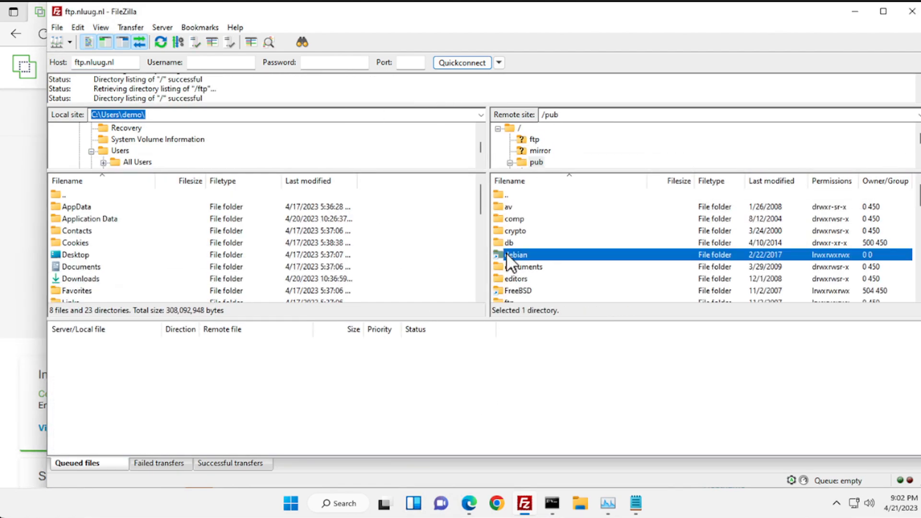
pyautogui.doubleClick(507, 254)
pyautogui.doubleClick(509, 206)
pyautogui.doubleClick(514, 254)
pyautogui.doubleClick(515, 230)
pyautogui.doubleClick(547, 290)
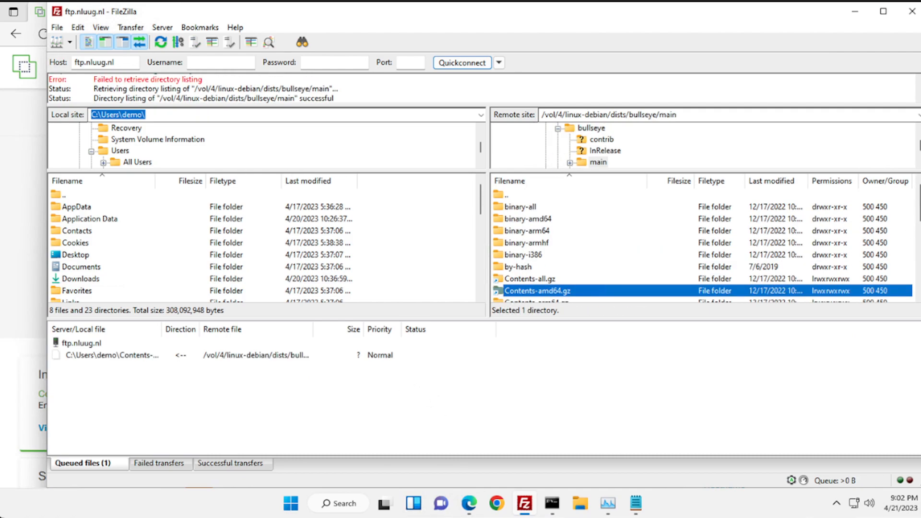
# - Select the remaining Contents files in bullseye/main and download them
pyautogui.scroll(-5, 914, 243)
pyautogui.moveTo(919, 269); pyautogui.dragTo(919, 239)
pyautogui.click(536, 195)
pyautogui.keyDown('shift'); pyautogui.click(542, 291); pyautogui.keyUp('shift')
pyautogui.moveTo(543, 291); pyautogui.dragTo(391, 373)
pyautogui.rightClick(391, 373)
pyautogui.click(418, 380)
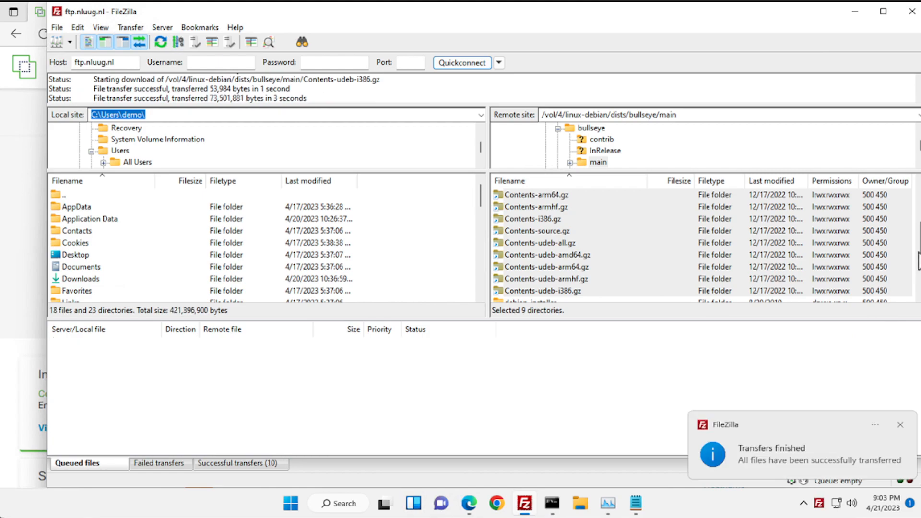
# - Browse the debian-installer, binary-amd64 and dep11 folders of bullseye
pyautogui.moveTo(920, 244); pyautogui.dragTo(919, 271)
pyautogui.doubleClick(525, 219)
pyautogui.doubleClick(525, 219)
pyautogui.doubleClick(619, 129)
pyautogui.click(615, 140)
pyautogui.doubleClick(614, 140)
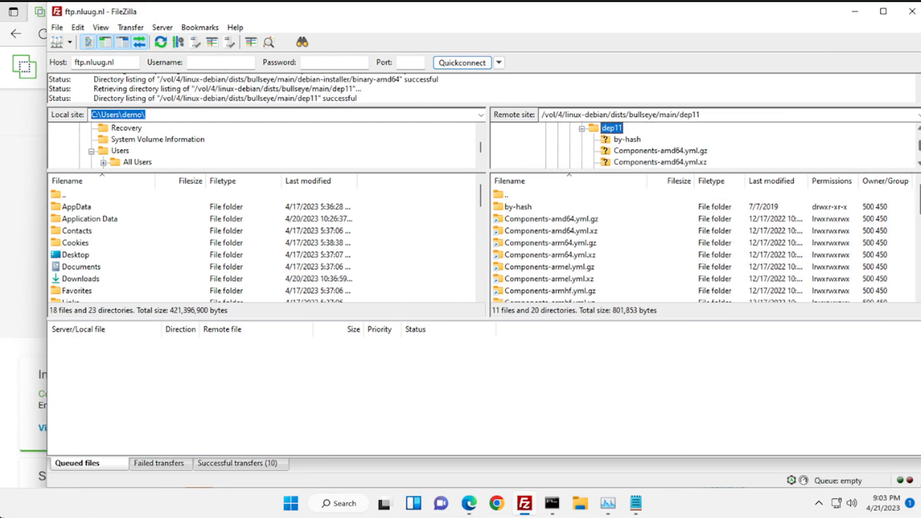
pyautogui.moveTo(919, 148); pyautogui.dragTo(919, 155)
pyautogui.moveTo(533, 171); pyautogui.dragTo(542, 254)
pyautogui.click(546, 219)
pyautogui.moveTo(918, 221); pyautogui.dragTo(918, 166)
# - Collapse the tree and explore the ftp.ifi.uio.no and ftp.ietf.org rfc mirror folders
pyautogui.click(510, 163)
pyautogui.click(510, 185)
pyautogui.click(536, 174)
pyautogui.click(511, 174)
pyautogui.click(519, 128)
pyautogui.click(536, 163)
pyautogui.doubleClick(562, 185)
pyautogui.doubleClick(563, 197)
pyautogui.doubleClick(556, 174)
pyautogui.click(553, 183)
pyautogui.click(919, 206)
pyautogui.click(919, 206)
pyautogui.click(918, 208)
# - Browse the ftp.suse.com, gcc.gnu.org, gnome and download.fedora.redhat.com mirror folders
pyautogui.click(533, 128)
pyautogui.click(560, 243)
pyautogui.click(918, 236)
pyautogui.scroll(2, 917, 243)
pyautogui.click(554, 219)
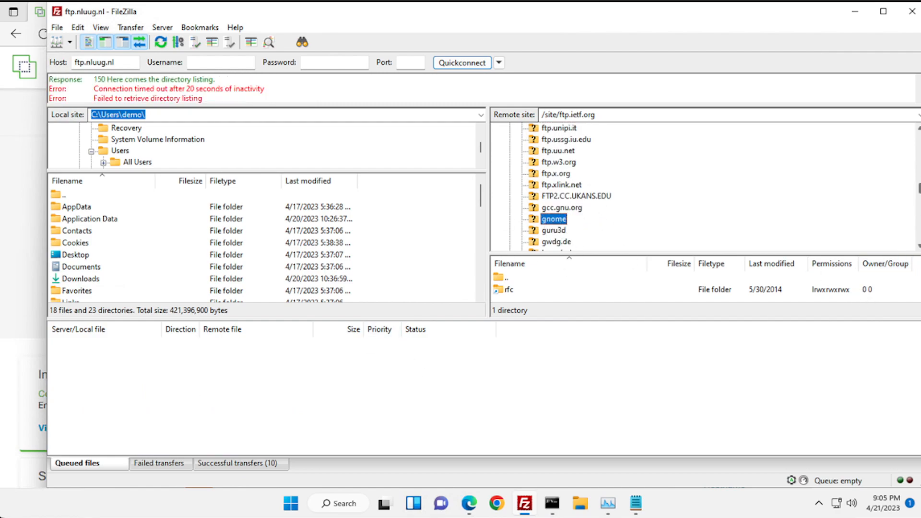
pyautogui.moveTo(919, 188); pyautogui.dragTo(919, 152)
pyautogui.doubleClick(608, 129)
pyautogui.click(560, 139)
# - Locate /vol/1/fedora/linux and drag it into the download queue
pyautogui.click(534, 140)
pyautogui.click(575, 151)
pyautogui.click(543, 241)
pyautogui.click(535, 186)
pyautogui.click(571, 196)
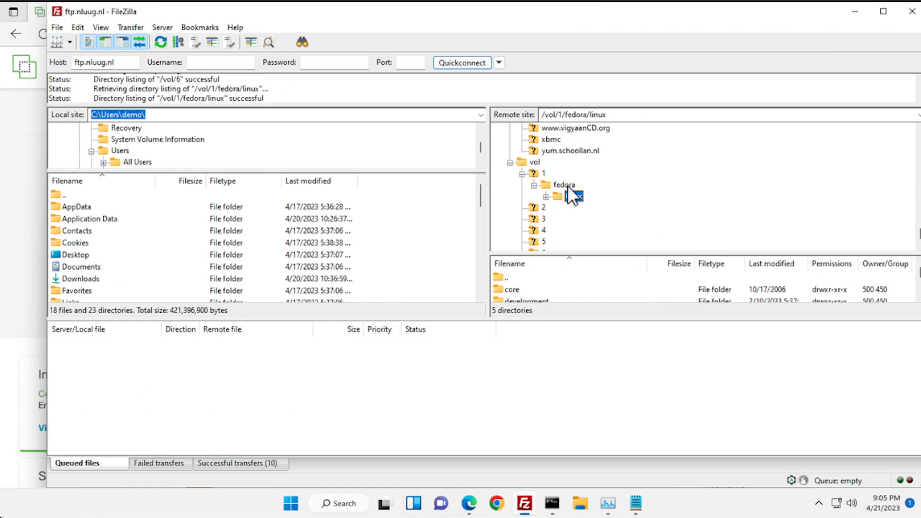
pyautogui.moveTo(575, 198); pyautogui.dragTo(376, 376)
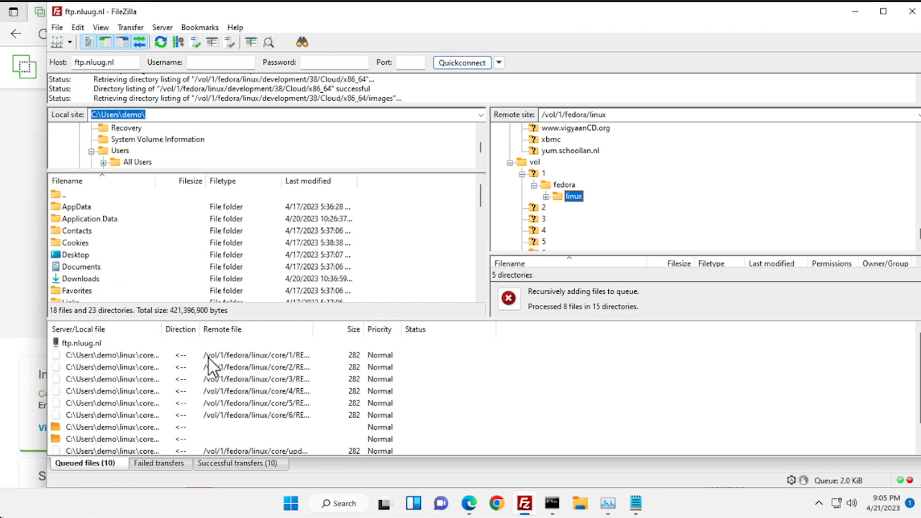
# - Process the download queue and wake the firewall console's login prompt
pyautogui.rightClick(208, 356)
pyautogui.click(246, 365)
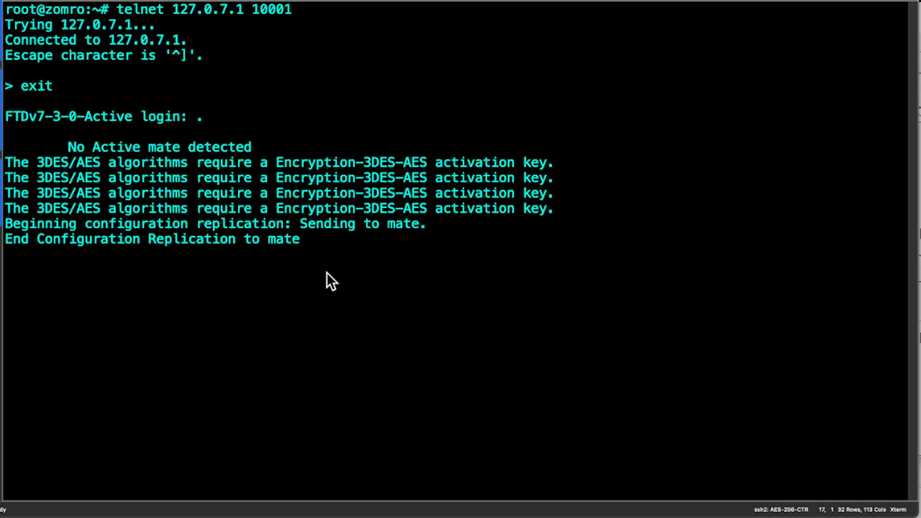
pyautogui.press('Return')
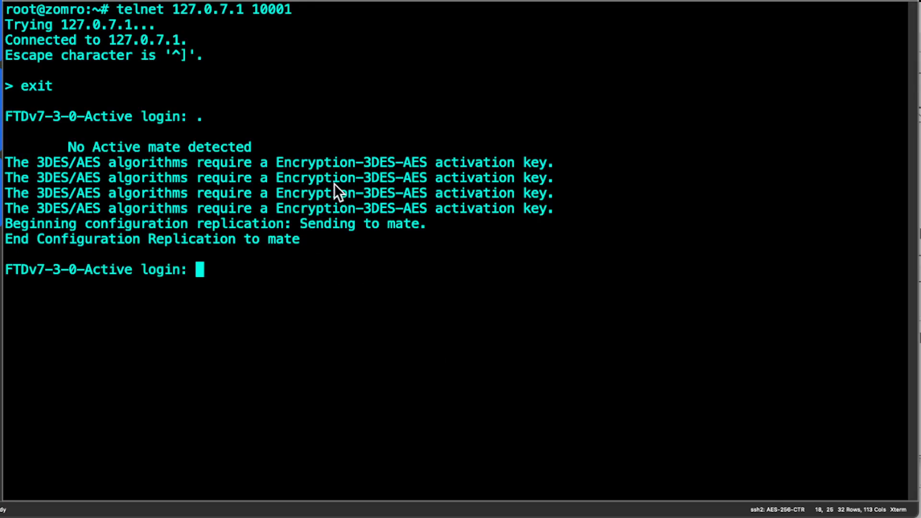
# - Log in to the FTDv7-3-0-Active console as admin
pyautogui.write('admin')
pyautogui.press('Return')
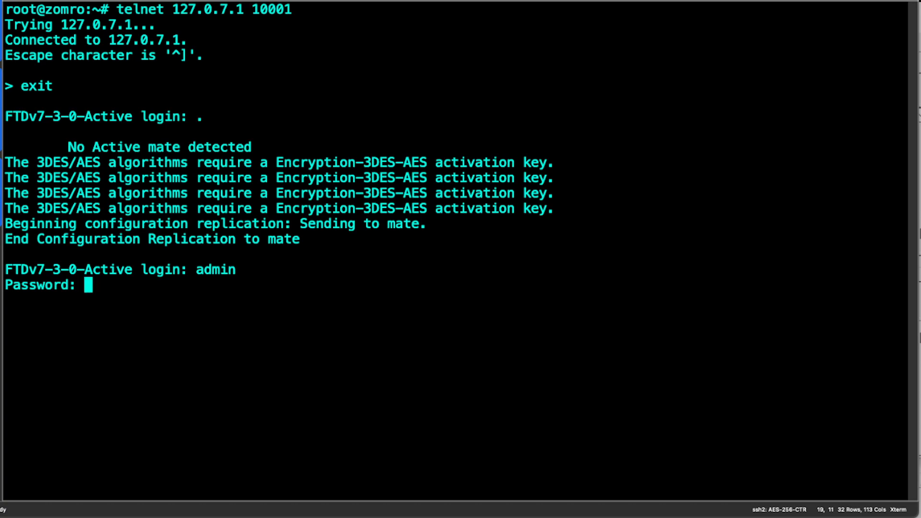
pyautogui.press('Return')
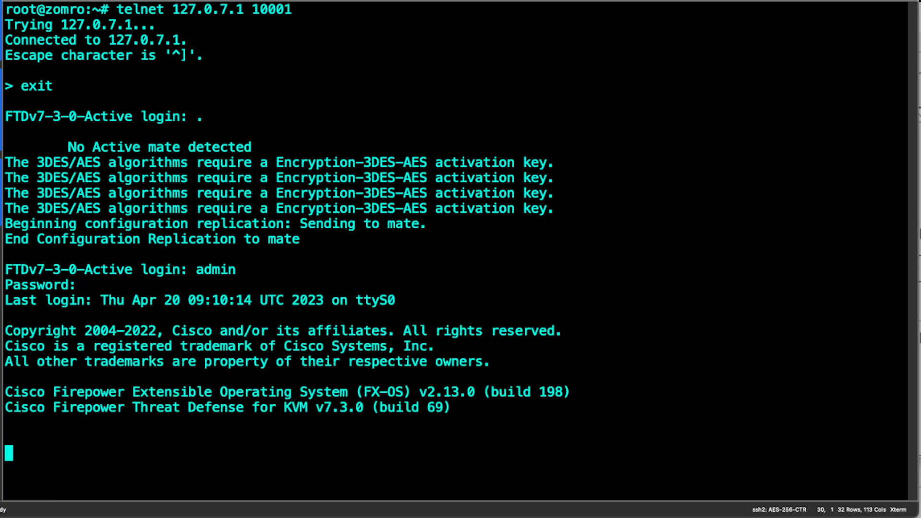
pyautogui.press('Return')
pyautogui.press('Return')
pyautogui.press('Return')
# - Run 'no failover active' and highlight the resulting Switching to Standby message
pyautogui.write('no')
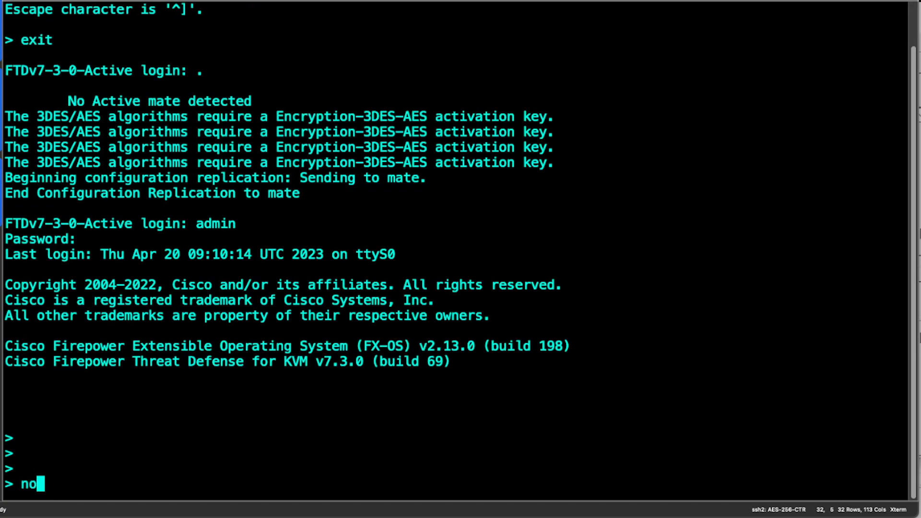
pyautogui.write(' fail')
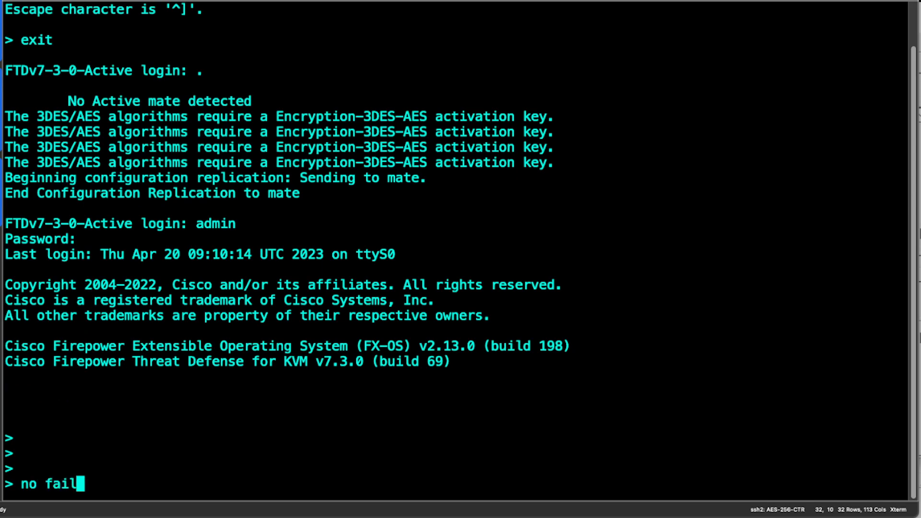
pyautogui.write('over active')
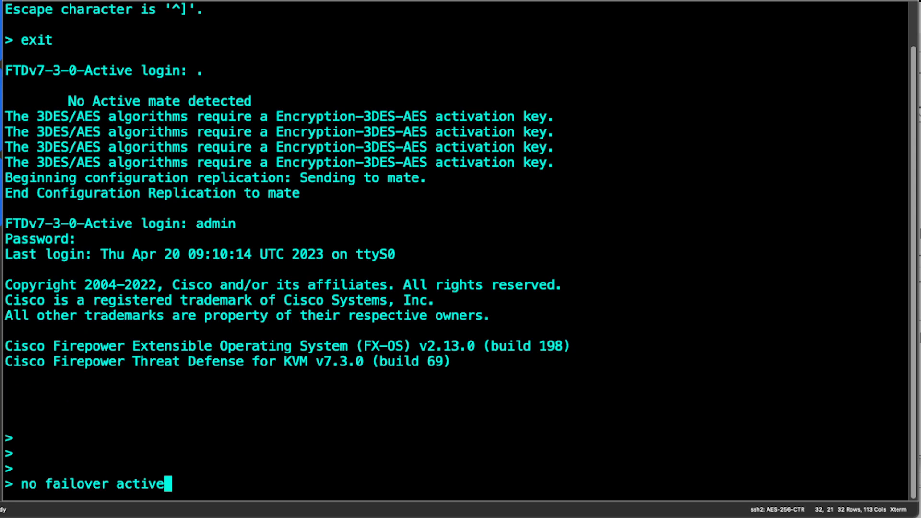
pyautogui.press('Return')
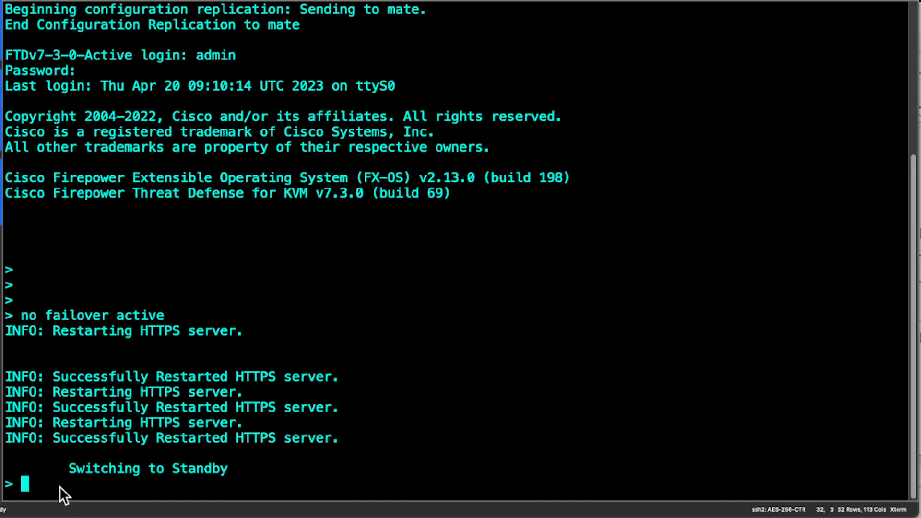
pyautogui.moveTo(71, 470); pyautogui.dragTo(201, 471)
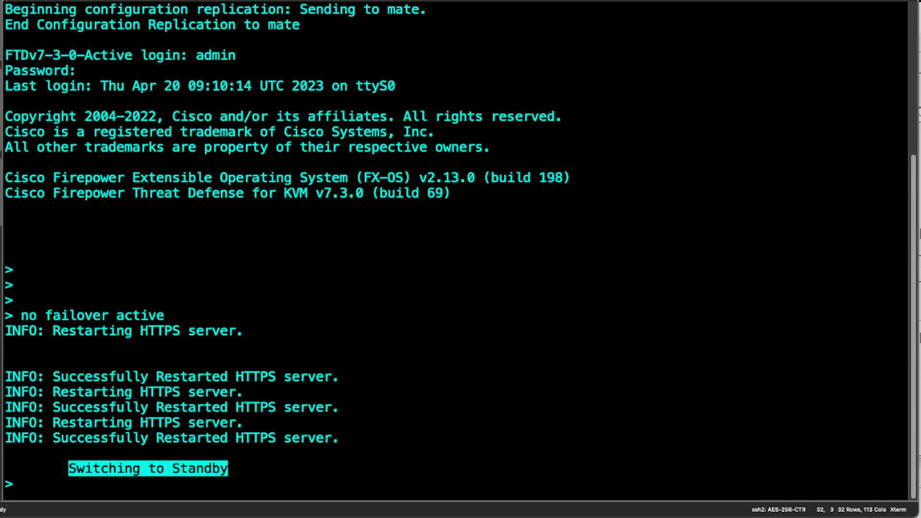
# - Switch from SecureCRT to the Edge window showing Firewall Device Manager
pyautogui.press('super+Tab')
pyautogui.press('super+Tab')
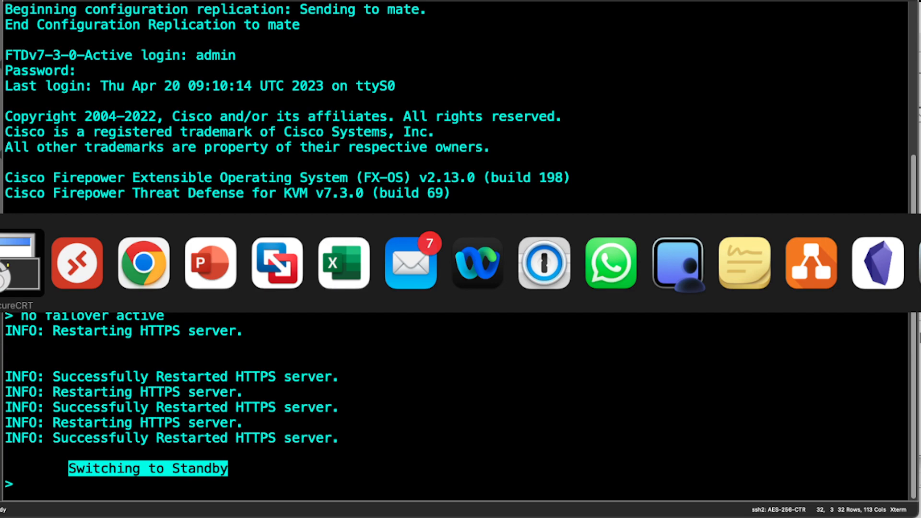
pyautogui.press('super+Tab')
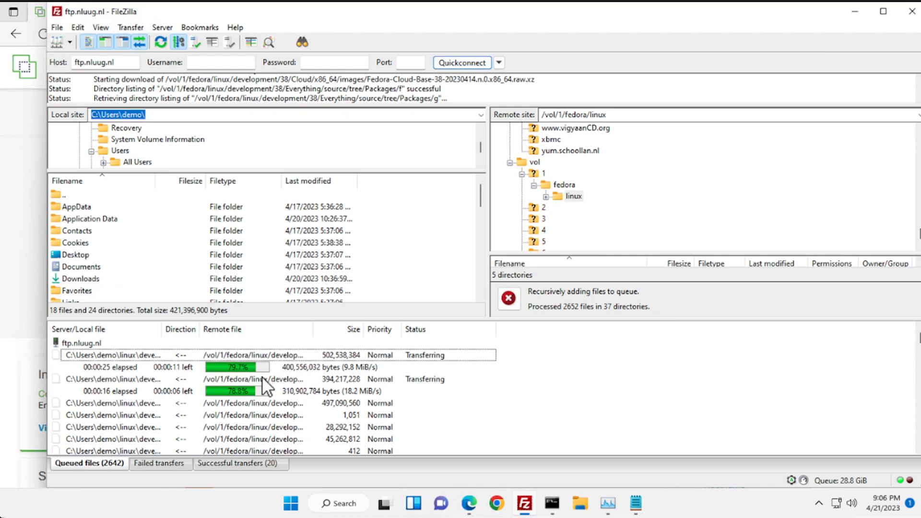
pyautogui.click(30, 296)
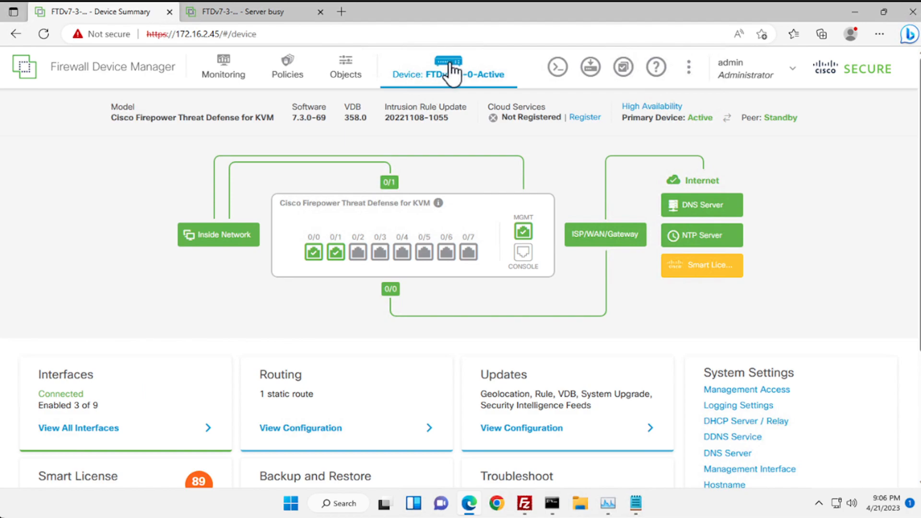
# - Reload the primary summary to confirm Standby, then reload the 172.16.2.46 tab
pyautogui.click(315, 33)
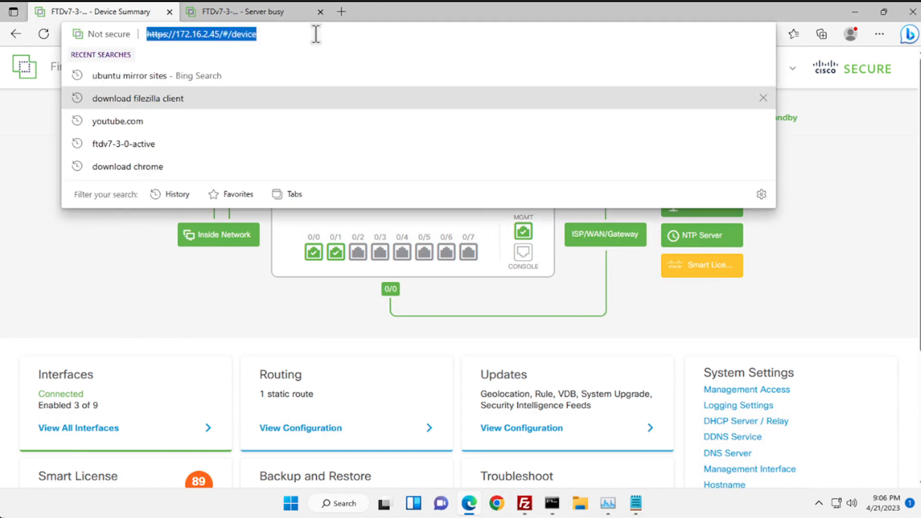
pyautogui.press('Return')
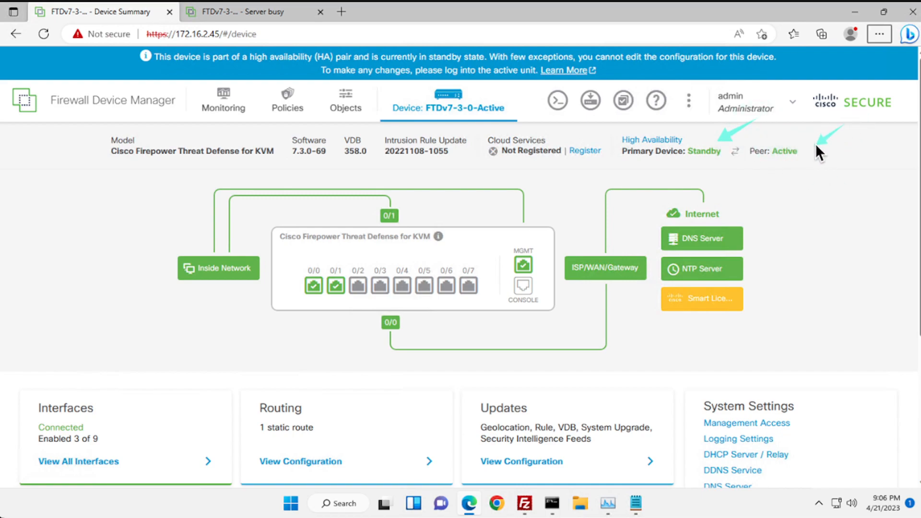
pyautogui.click(258, 10)
pyautogui.click(303, 33)
pyautogui.click(302, 33)
pyautogui.press('Return')
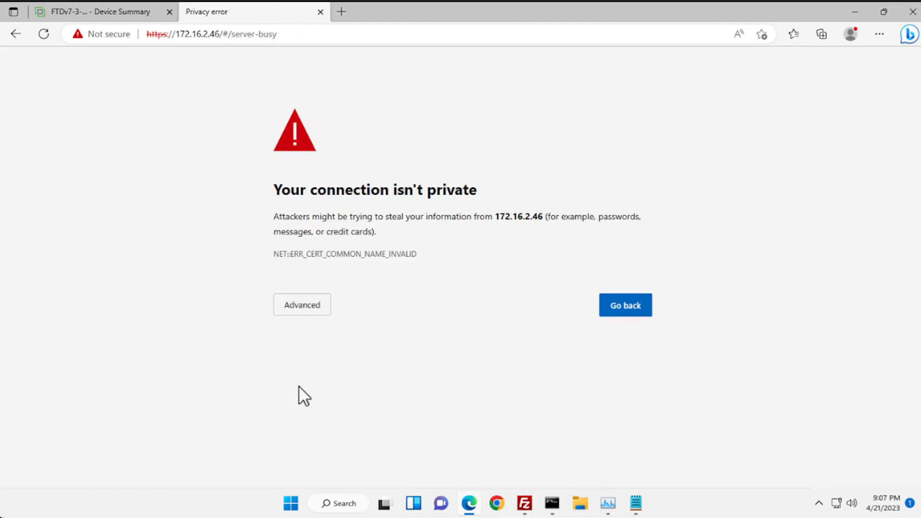
# - Proceed past the certificate warning to 172.16.2.46, then check FileZilla's Fedora transfers
pyautogui.click(301, 312)
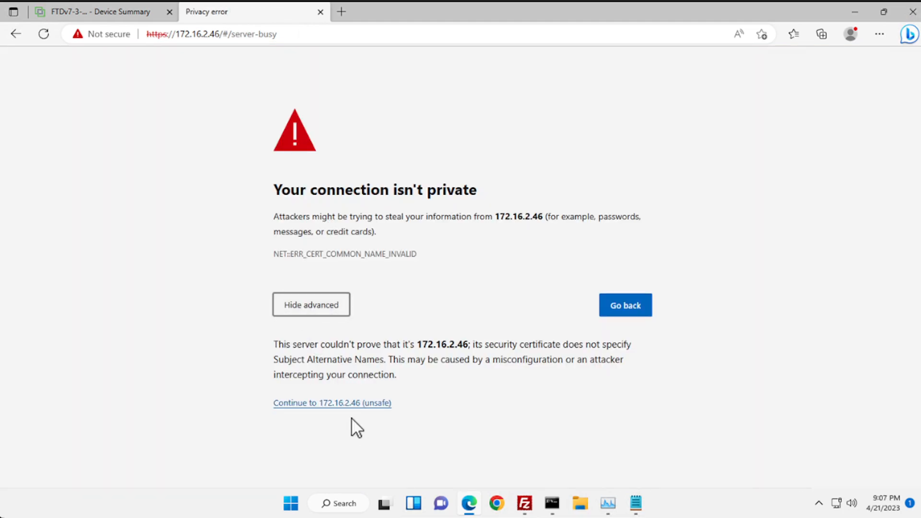
pyautogui.click(345, 403)
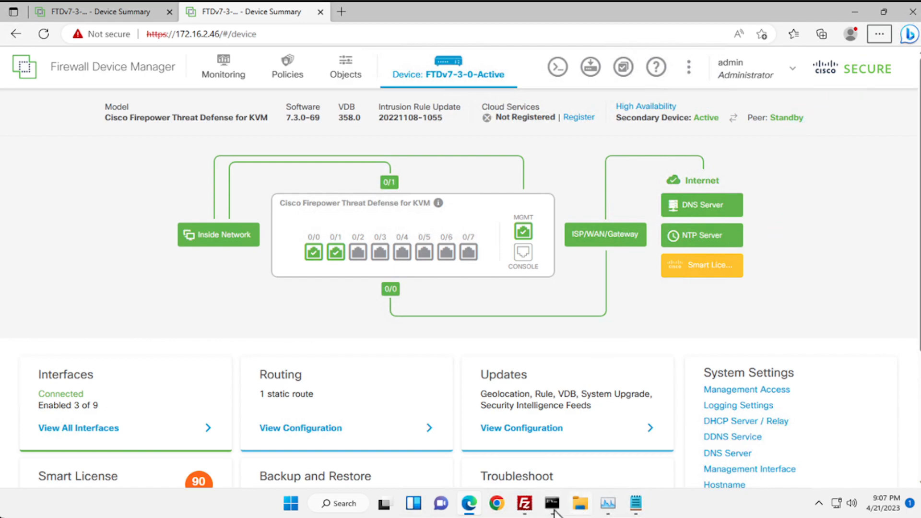
pyautogui.click(527, 505)
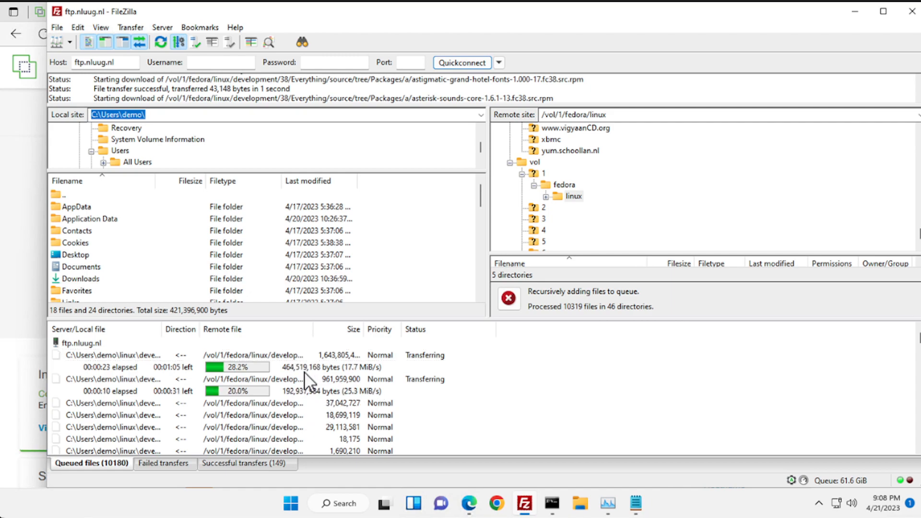
# - Stop and remove all transfers, repeating for re-added entries until Queue: empty
pyautogui.rightClick(289, 353)
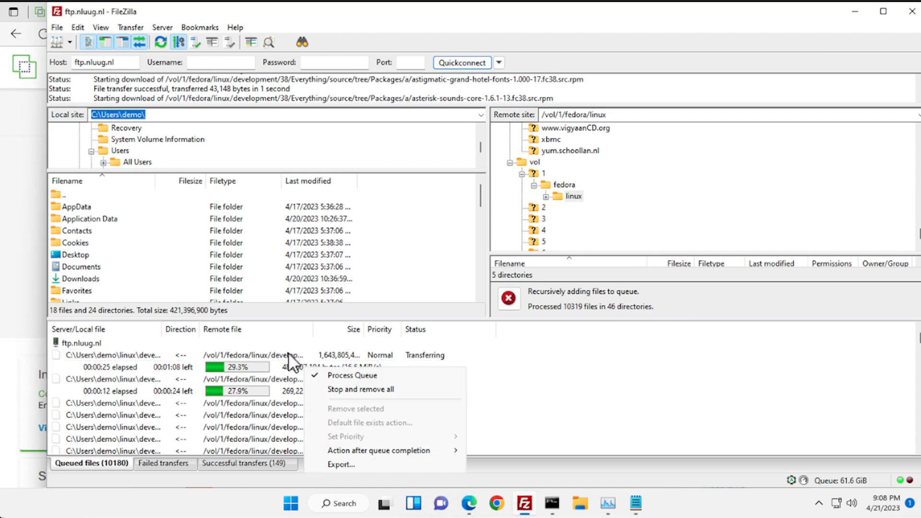
pyautogui.click(289, 353)
pyautogui.rightClick(289, 353)
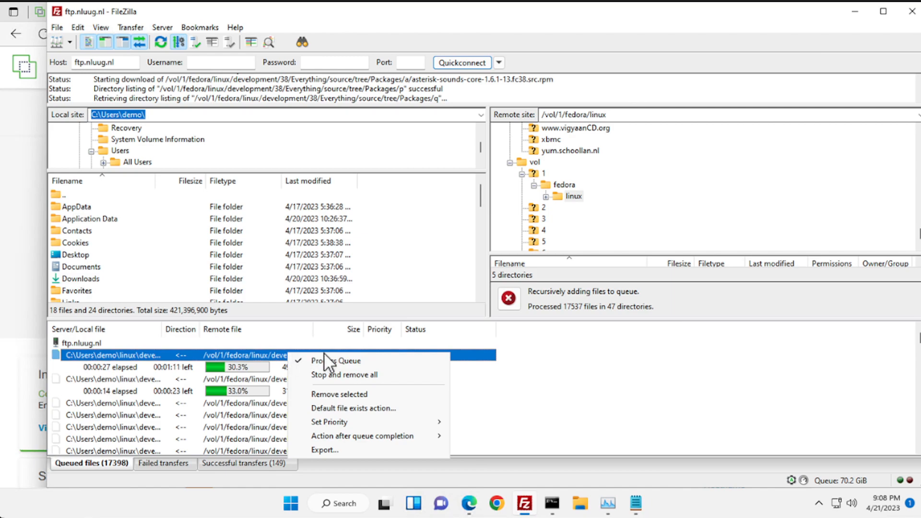
pyautogui.click(329, 375)
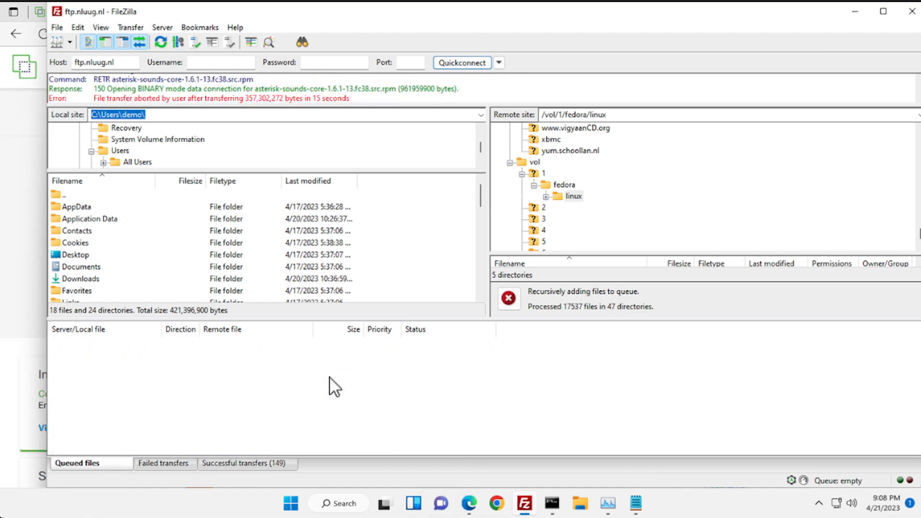
pyautogui.click(280, 368)
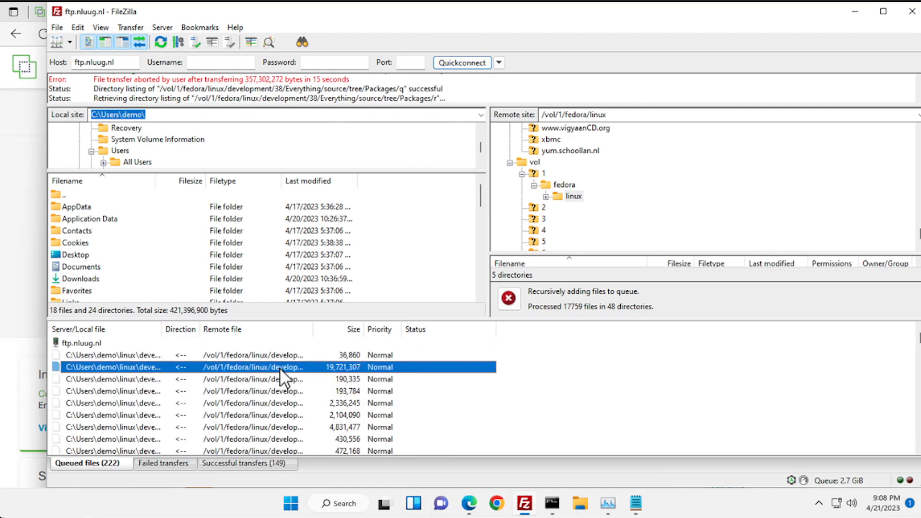
pyautogui.rightClick(280, 368)
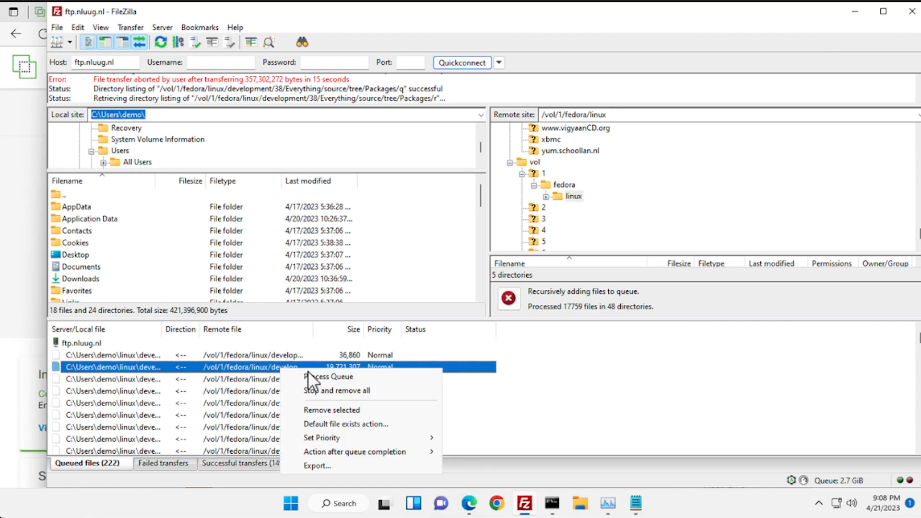
pyautogui.click(336, 390)
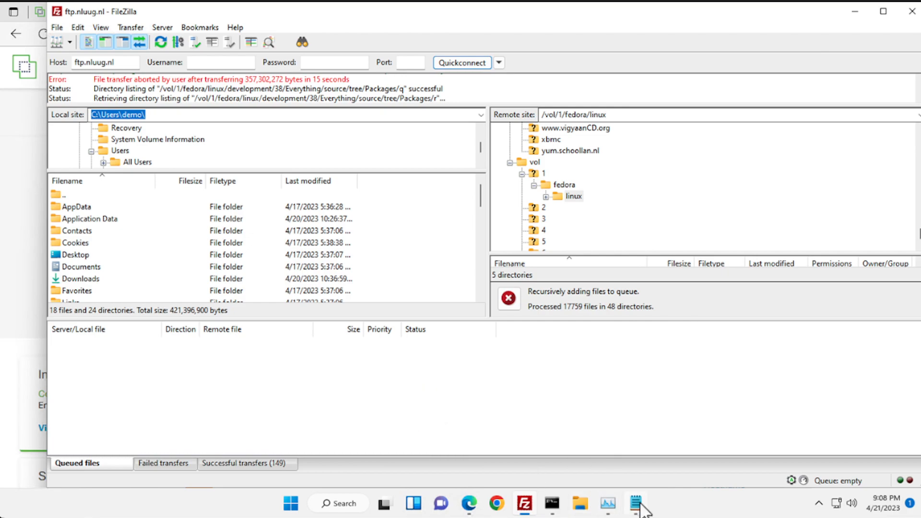
pyautogui.moveTo(642, 509)
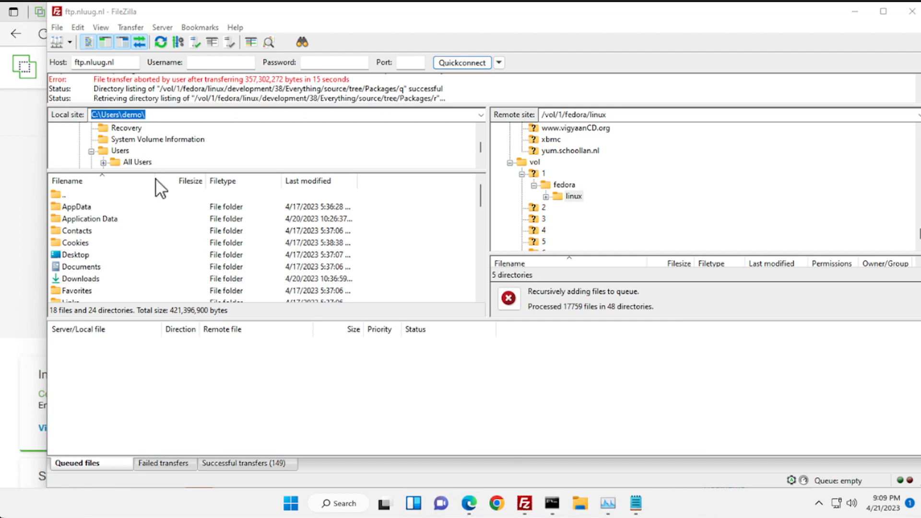
# - Read the secondary's High Availability failover history in an enlarged console, then open Deployment History
pyautogui.click(856, 10)
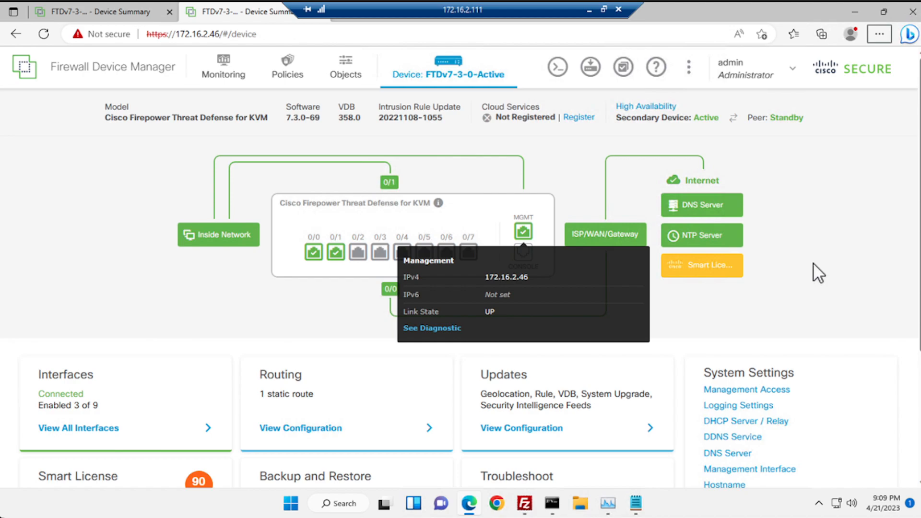
pyautogui.click(644, 106)
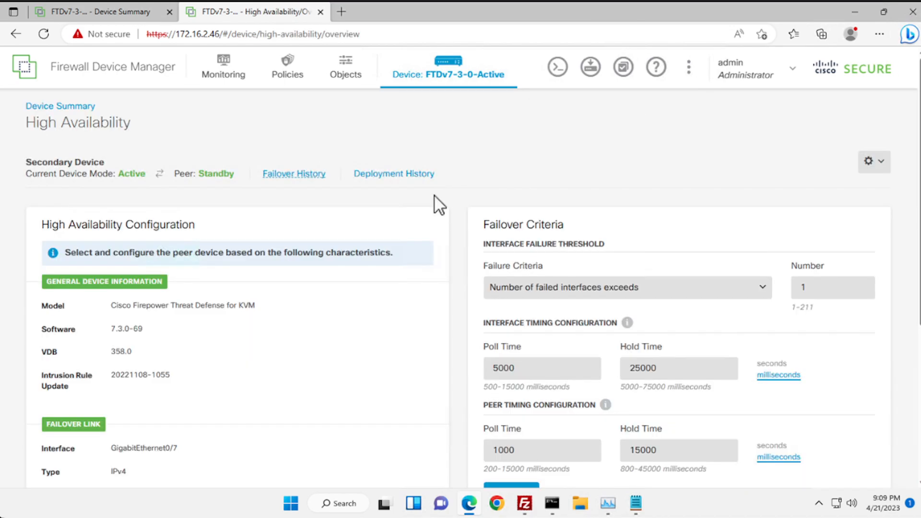
pyautogui.click(282, 174)
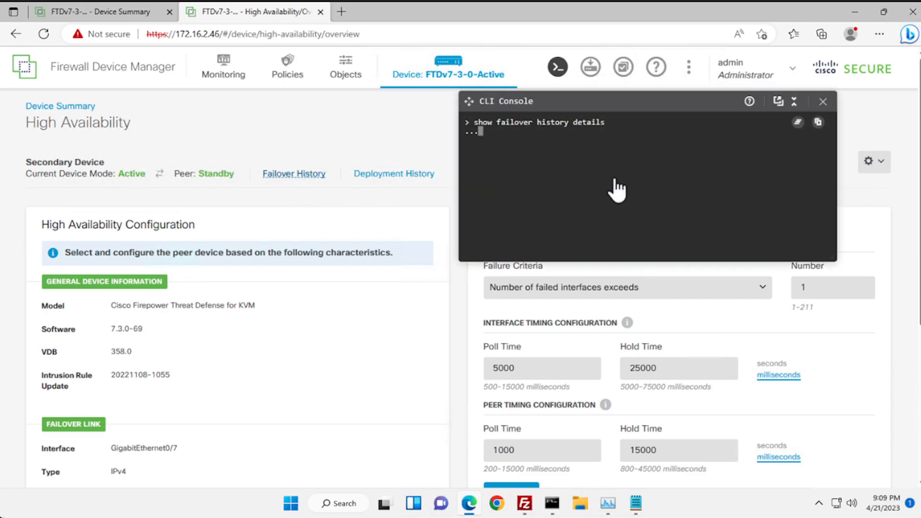
pyautogui.moveTo(834, 259); pyautogui.dragTo(869, 460)
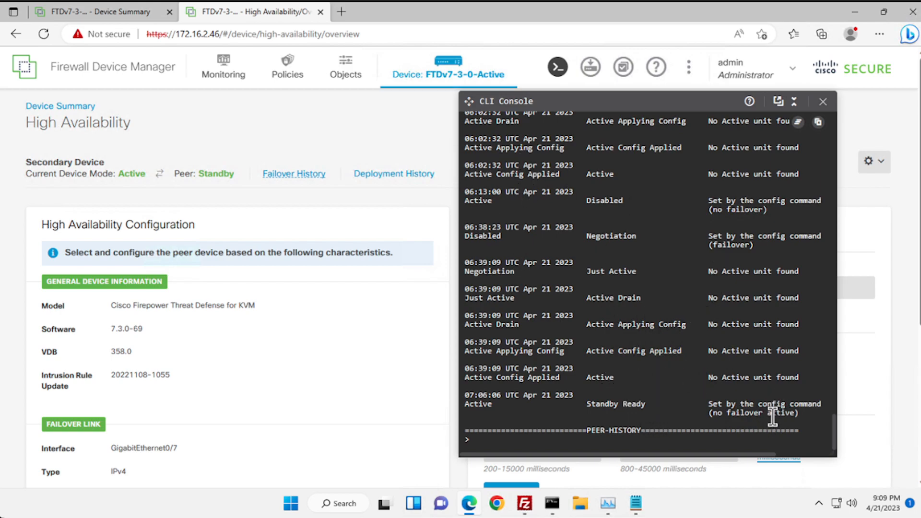
pyautogui.click(823, 102)
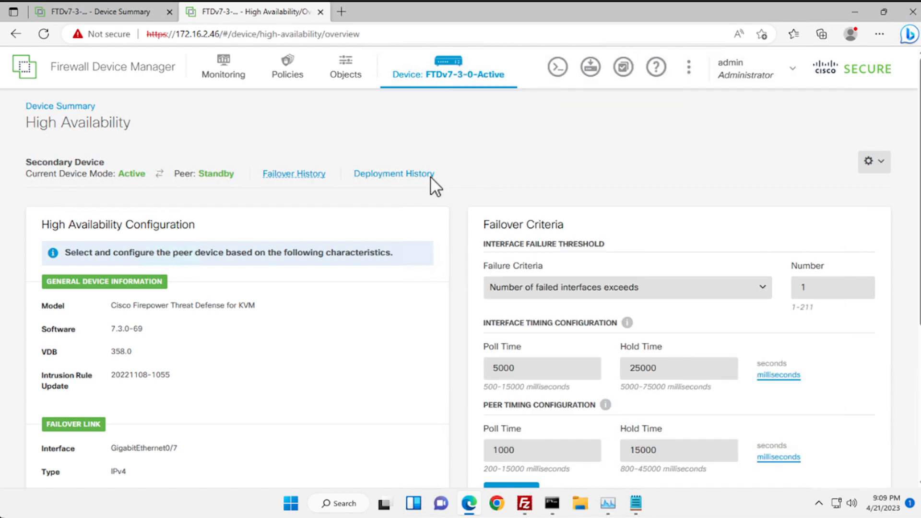
pyautogui.click(403, 175)
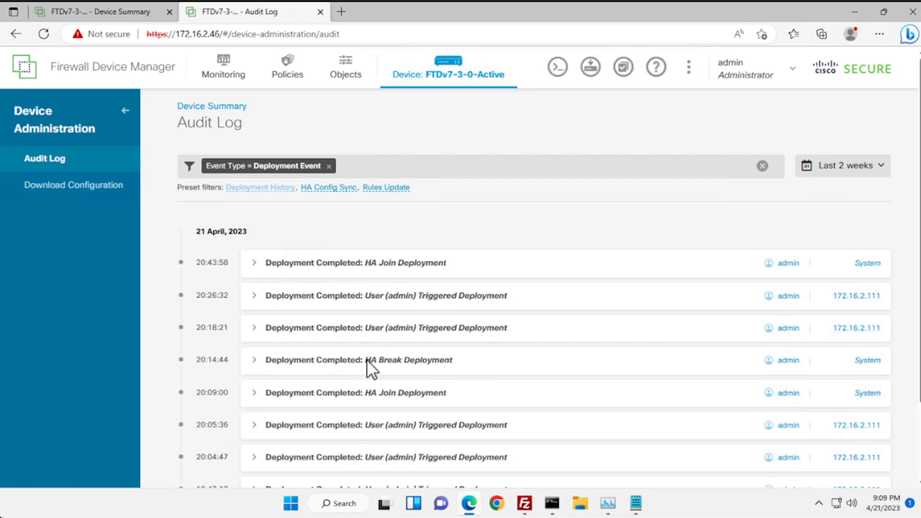
# - Return to the secondary unit's Device Summary showing Secondary Device Active, Peer Standby
pyautogui.click(441, 74)
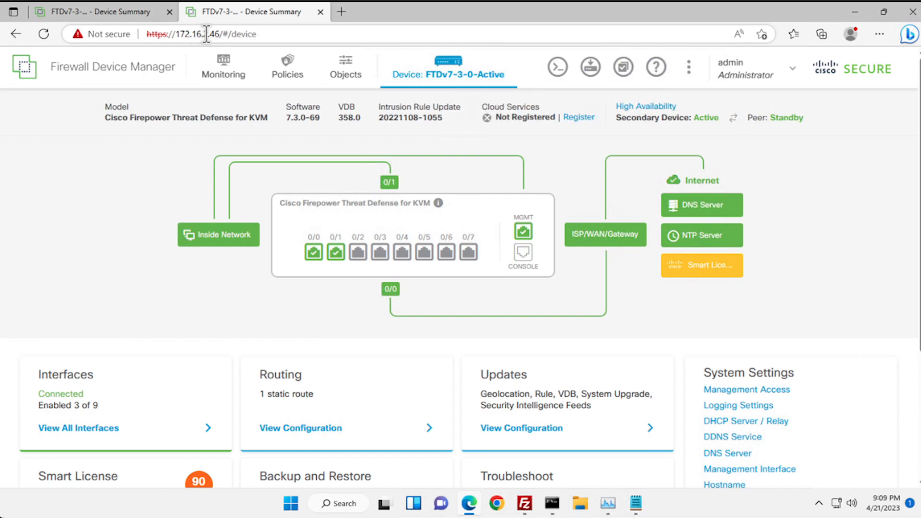
pyautogui.moveTo(206, 34); pyautogui.dragTo(216, 34)
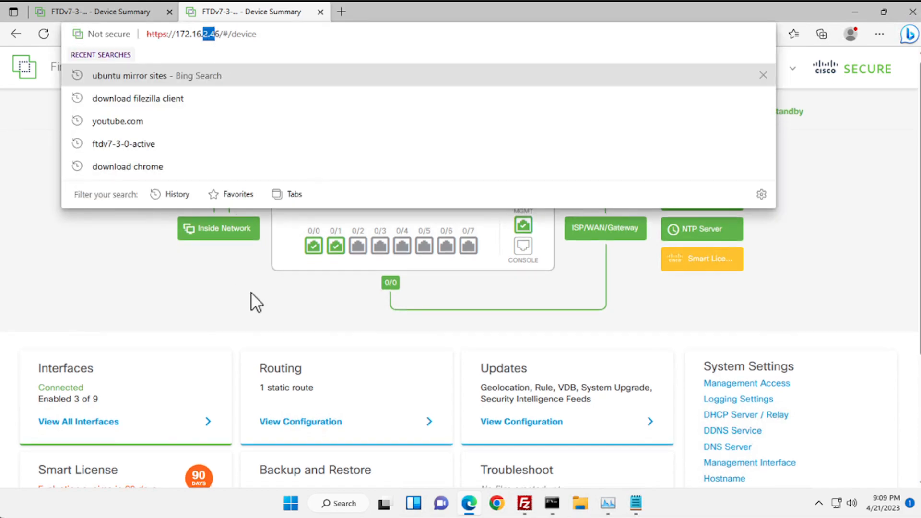
pyautogui.click(252, 291)
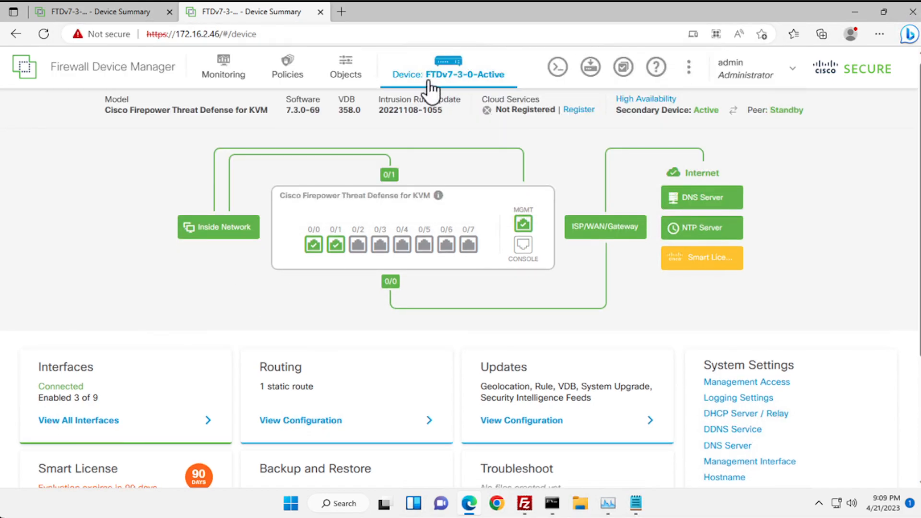